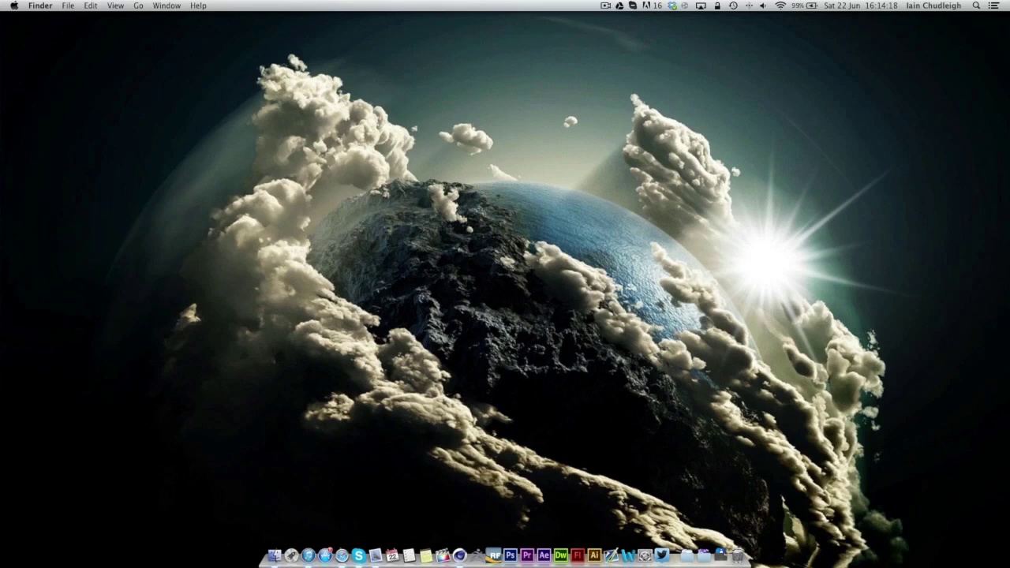
Quick Look the Intros video, scrub through the title intro, then close the preview
key(space)
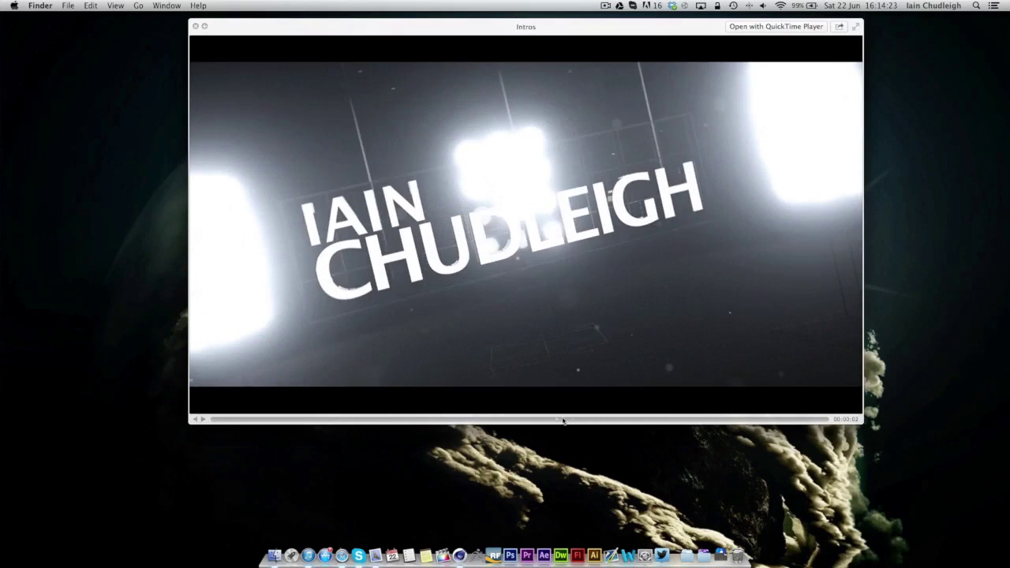
drag(562, 420, 217, 418)
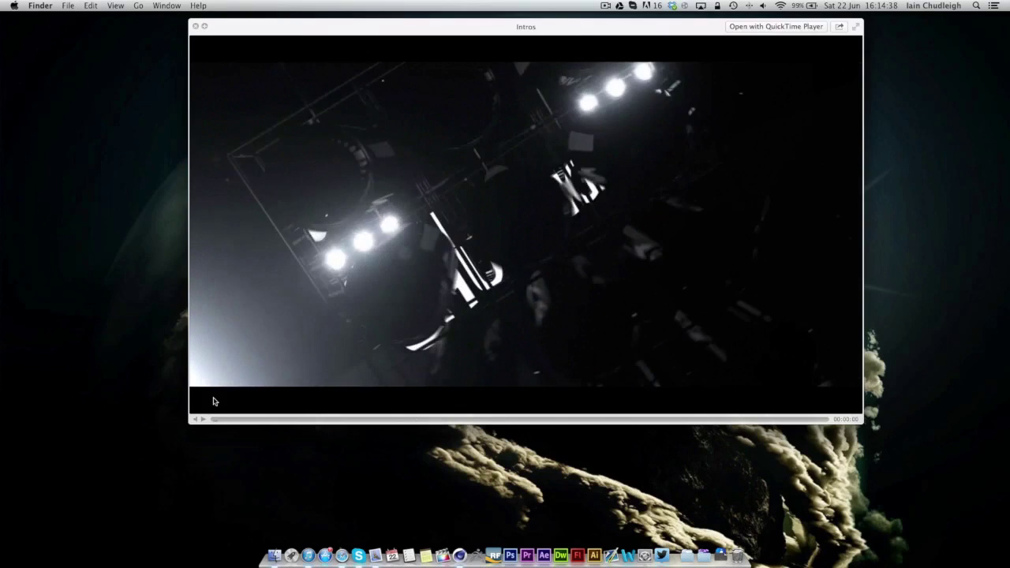
key(space)
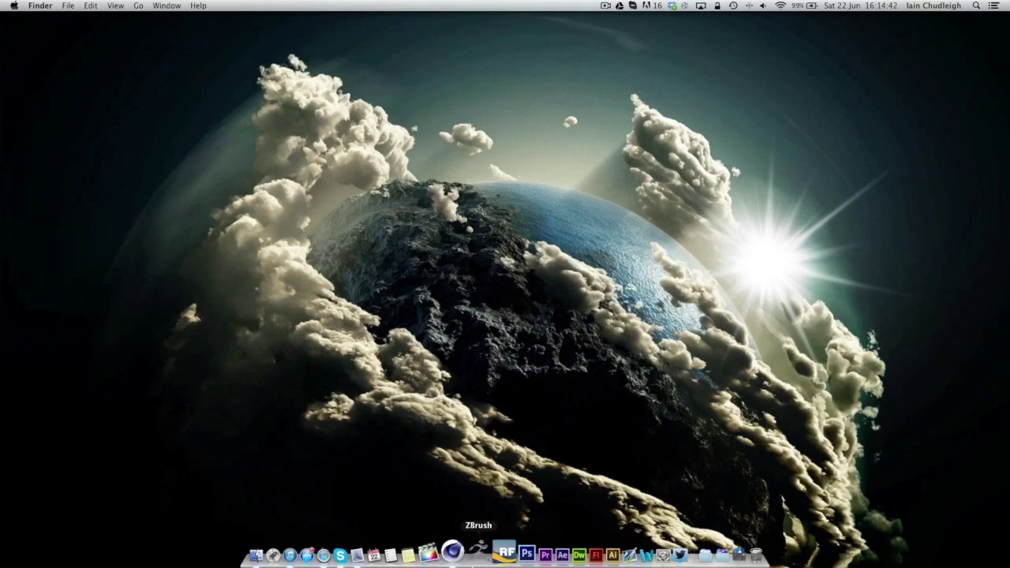
Bring the title scene forward at frame 44 and set the light's falloff to None
click(460, 555)
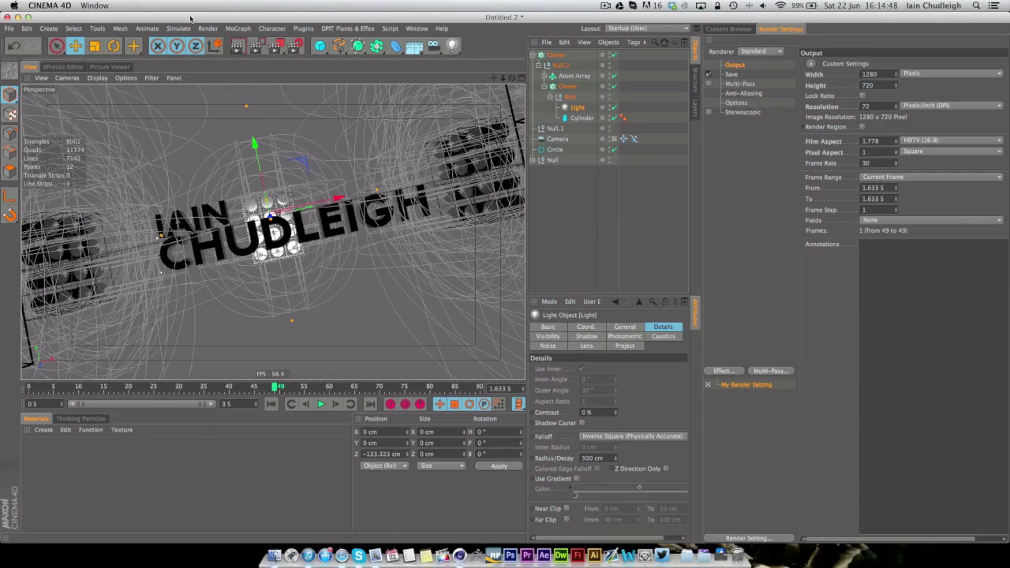
drag(78, 387, 267, 403)
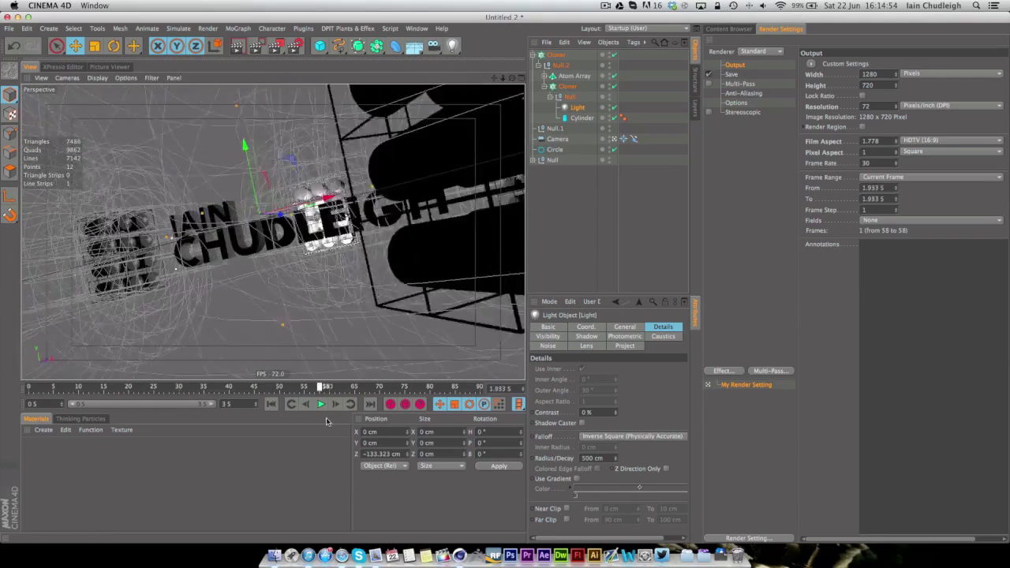
click(580, 436)
click(616, 449)
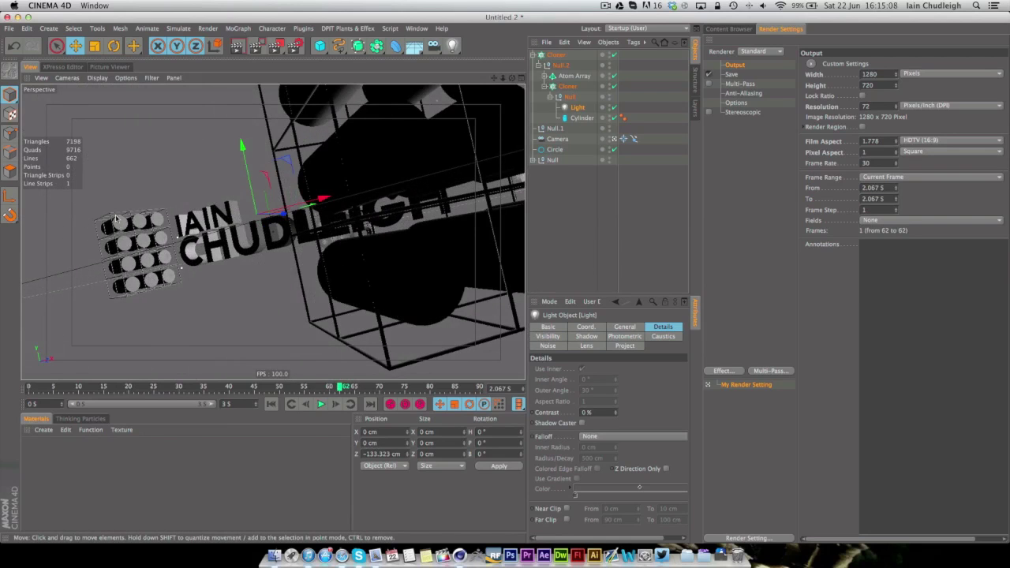
Scrub the timeline through frames 66, 48 and 21 to check the unfaded lighting
drag(95, 388, 175, 407)
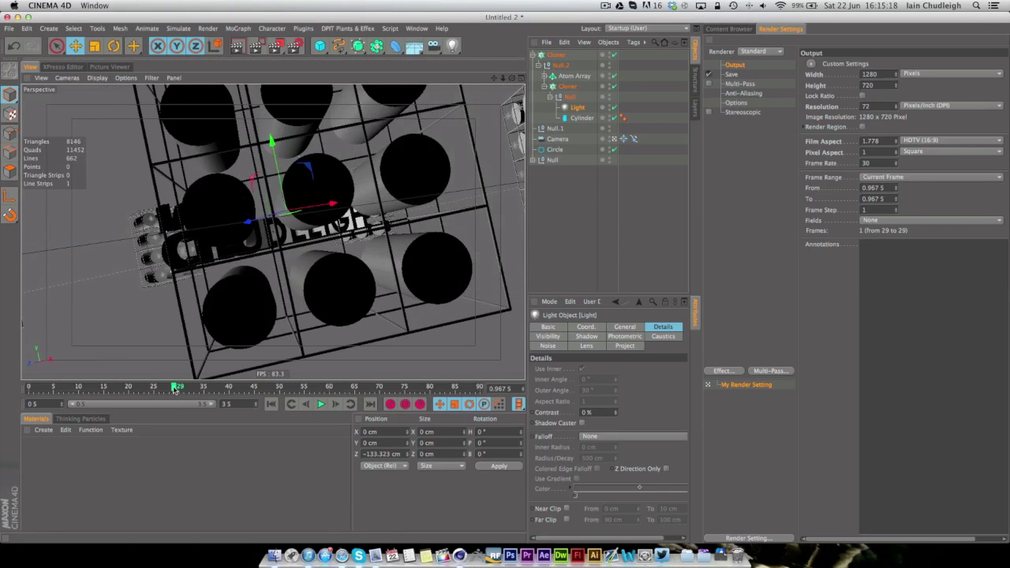
drag(174, 389, 278, 416)
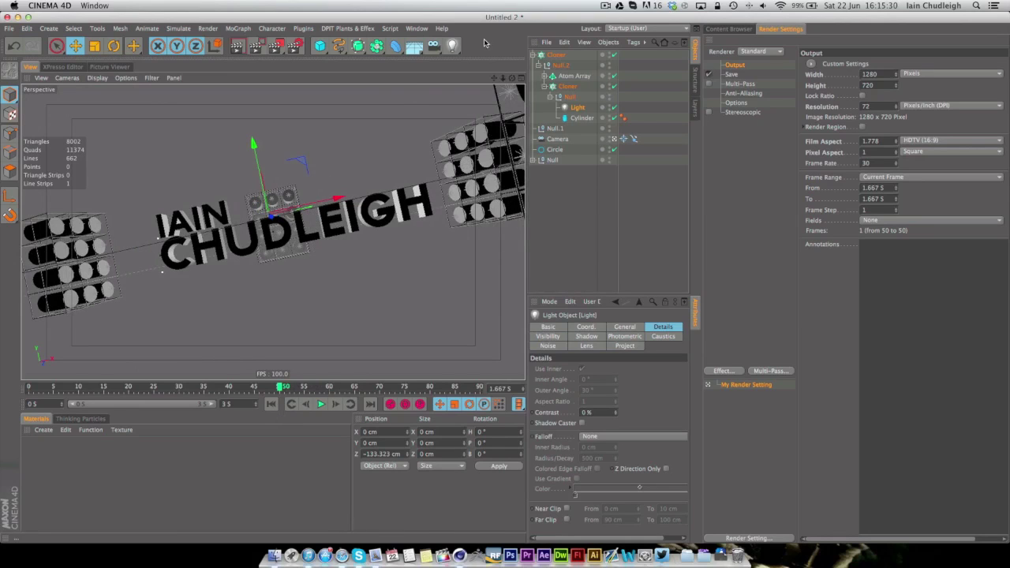
drag(208, 387, 234, 387)
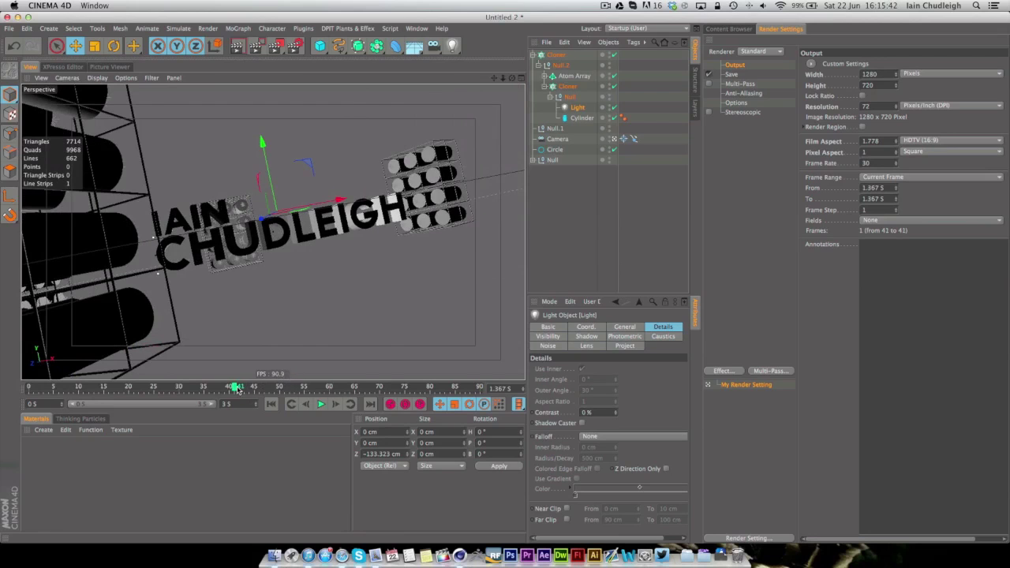
drag(236, 387, 181, 387)
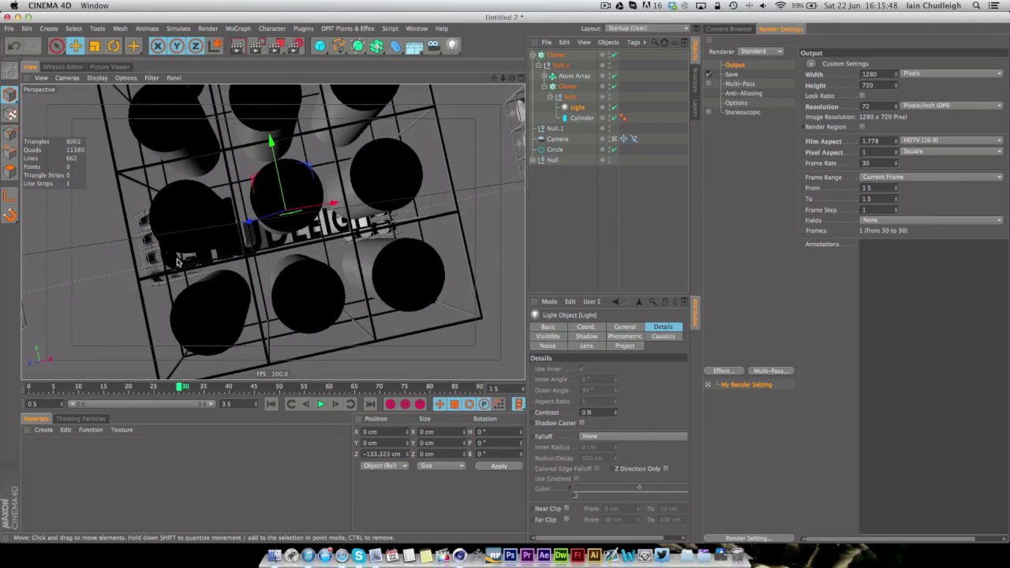
click(117, 28)
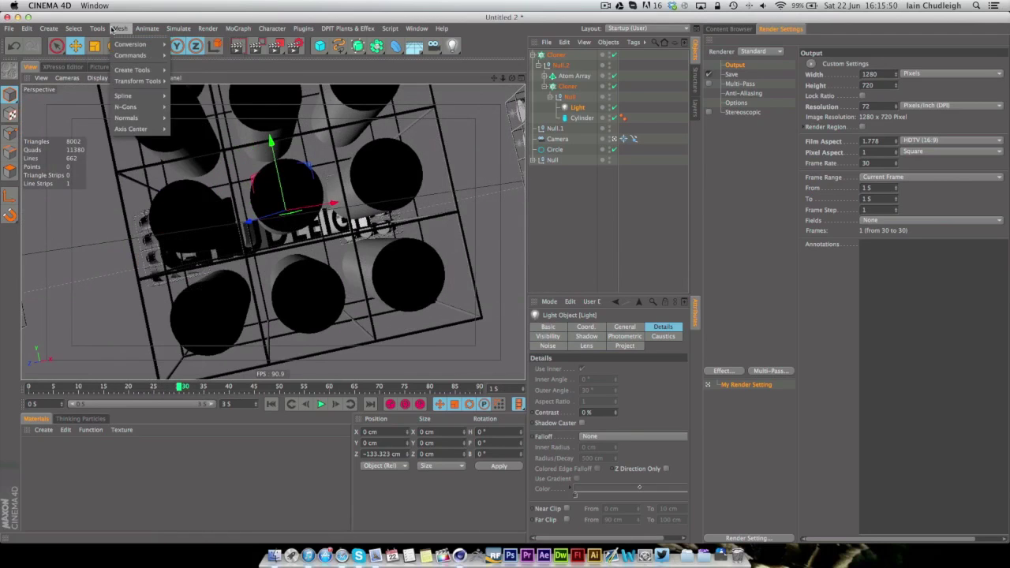
mouse_move(97, 28)
mouse_move(158, 103)
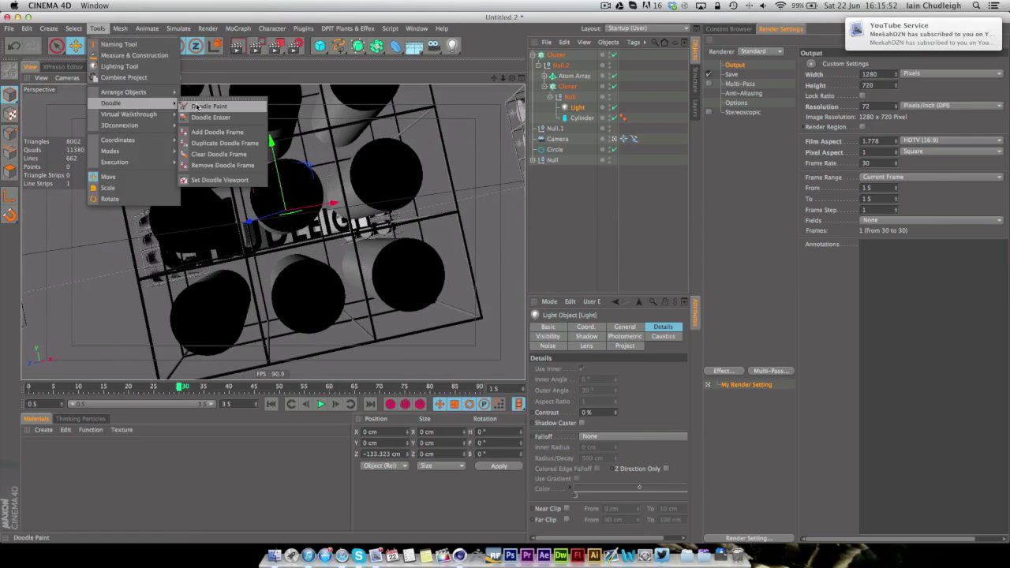
click(197, 105)
mouse_move(142, 130)
mouse_down()
mouse_move(375, 137)
mouse_move(244, 356)
mouse_move(100, 212)
mouse_move(175, 126)
mouse_up()
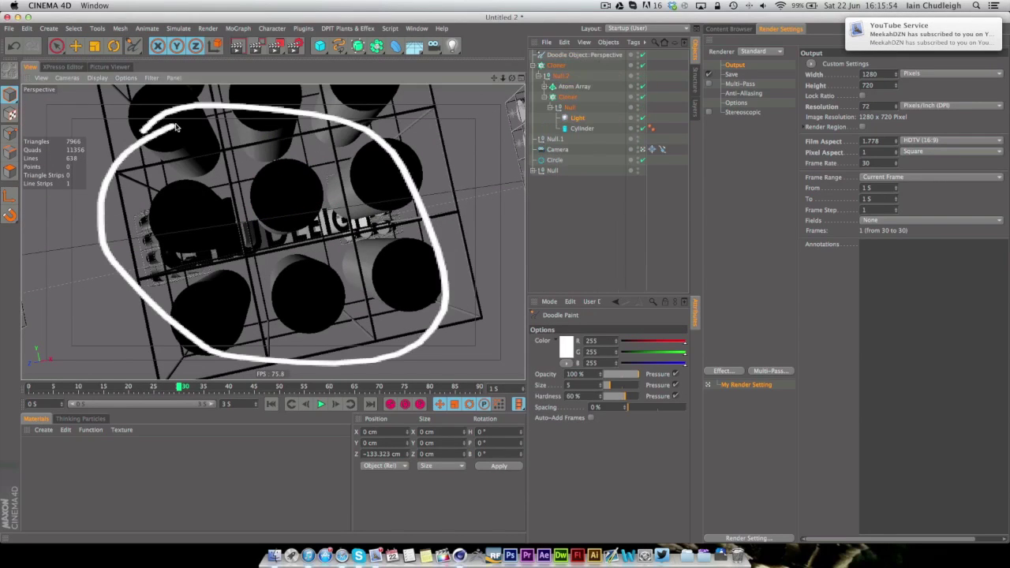
drag(109, 388, 175, 388)
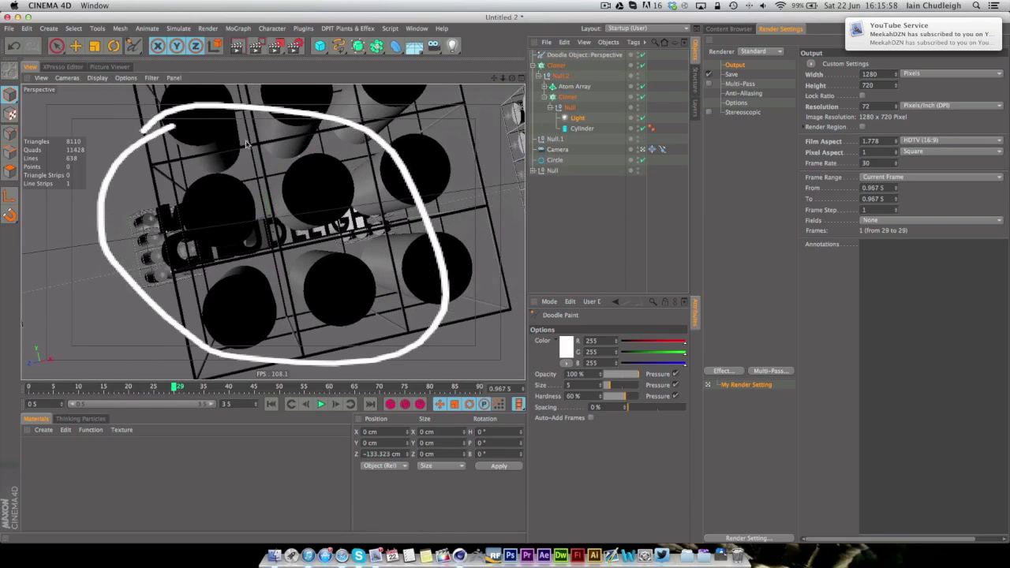
drag(283, 111, 237, 100)
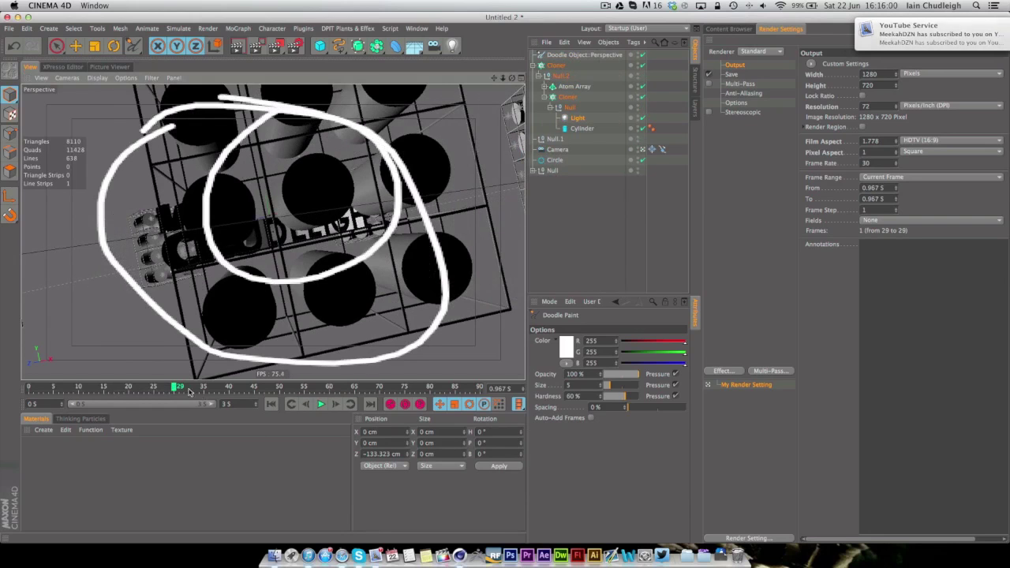
drag(189, 388, 341, 388)
drag(439, 136, 425, 139)
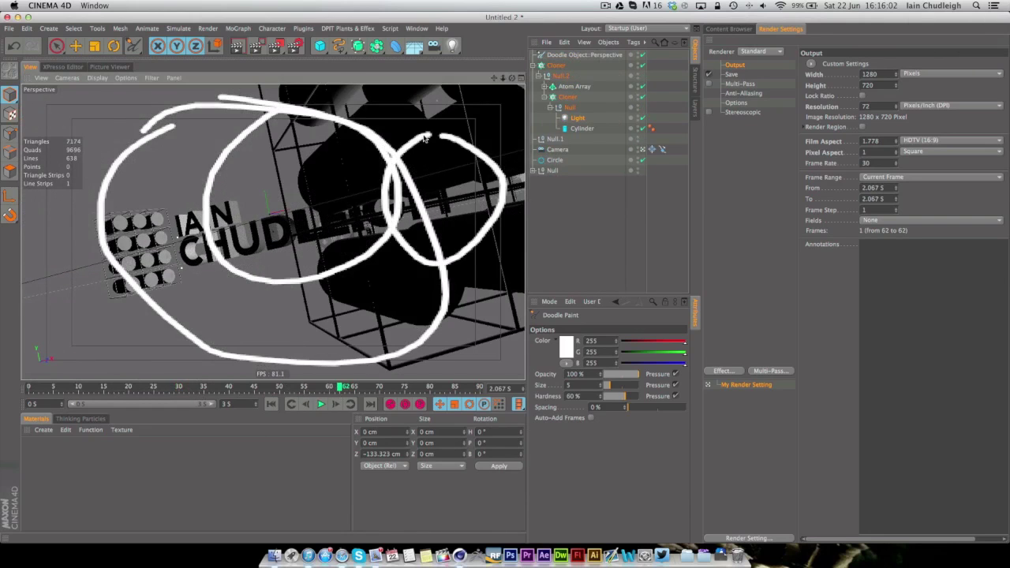
mouse_move(222, 388)
mouse_down()
mouse_move(150, 388)
mouse_move(231, 386)
mouse_up()
mouse_move(331, 177)
mouse_down()
mouse_move(181, 272)
mouse_move(240, 197)
mouse_up()
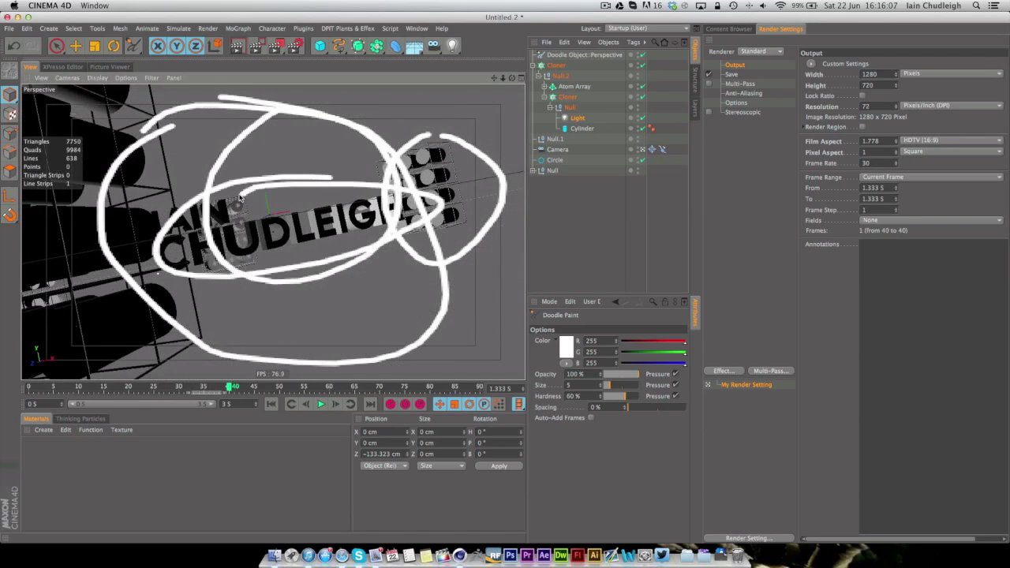
click(586, 55)
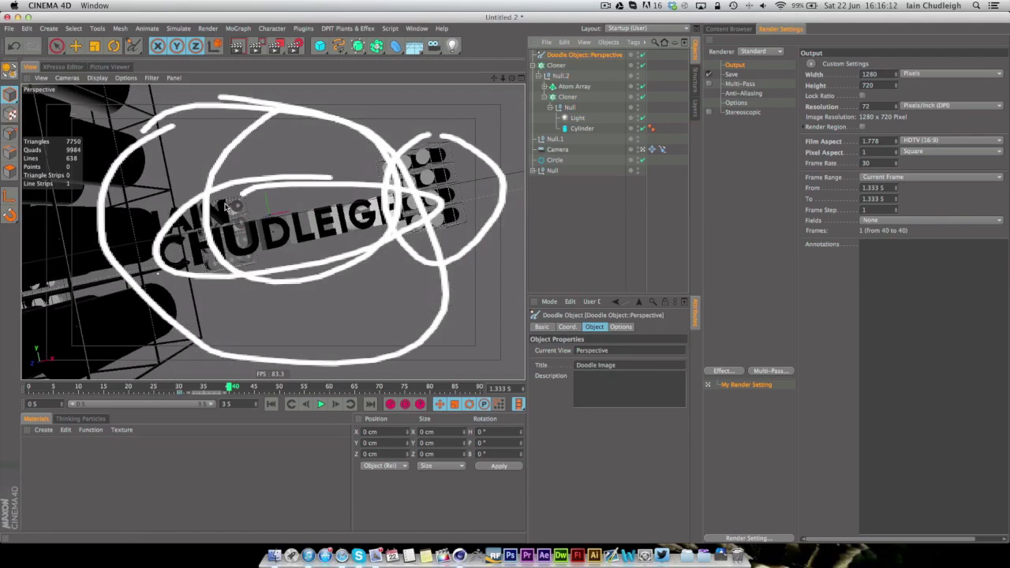
key(Delete)
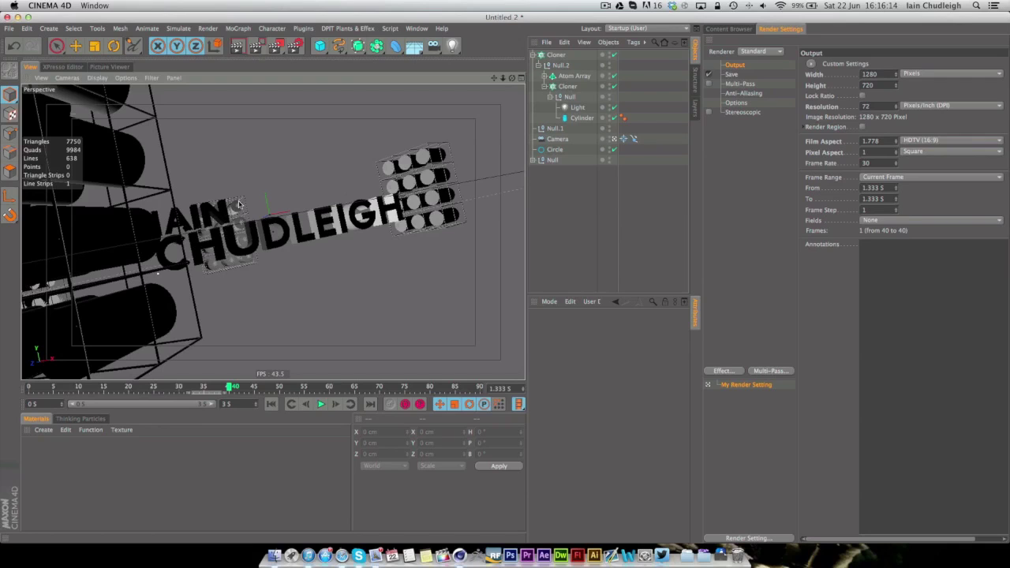
drag(239, 205, 234, 210)
click(541, 57)
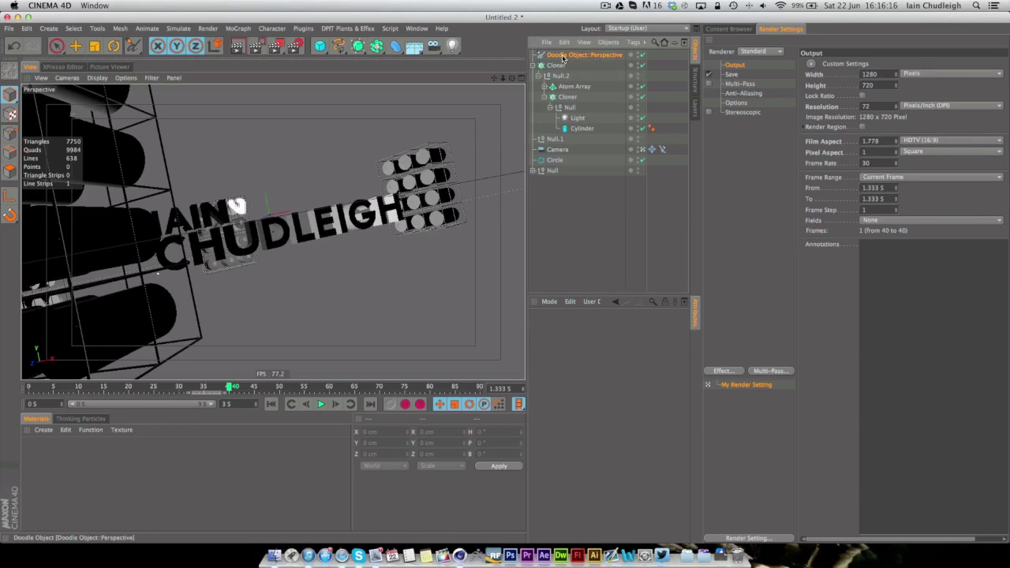
key(Delete)
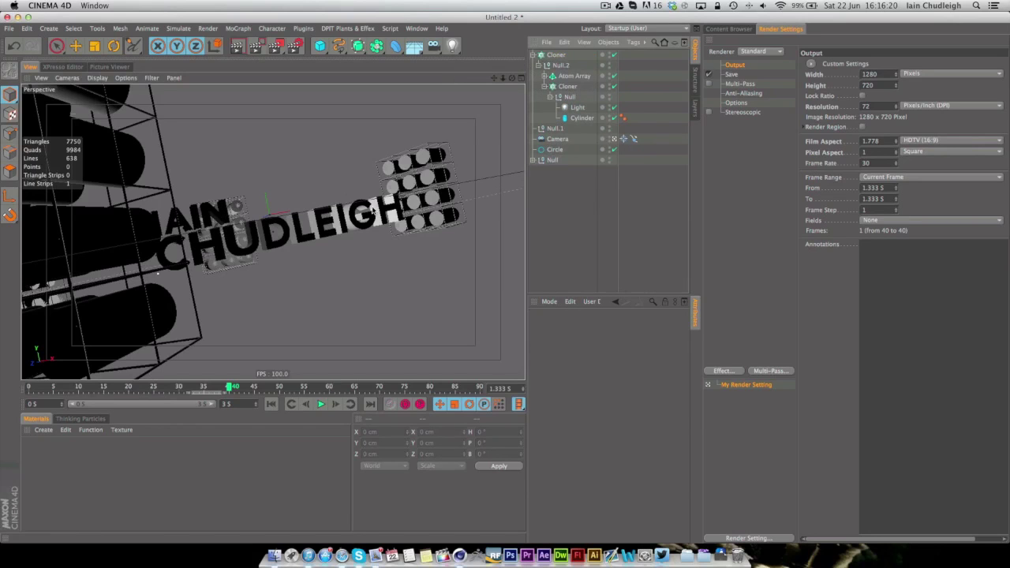
drag(217, 385, 263, 397)
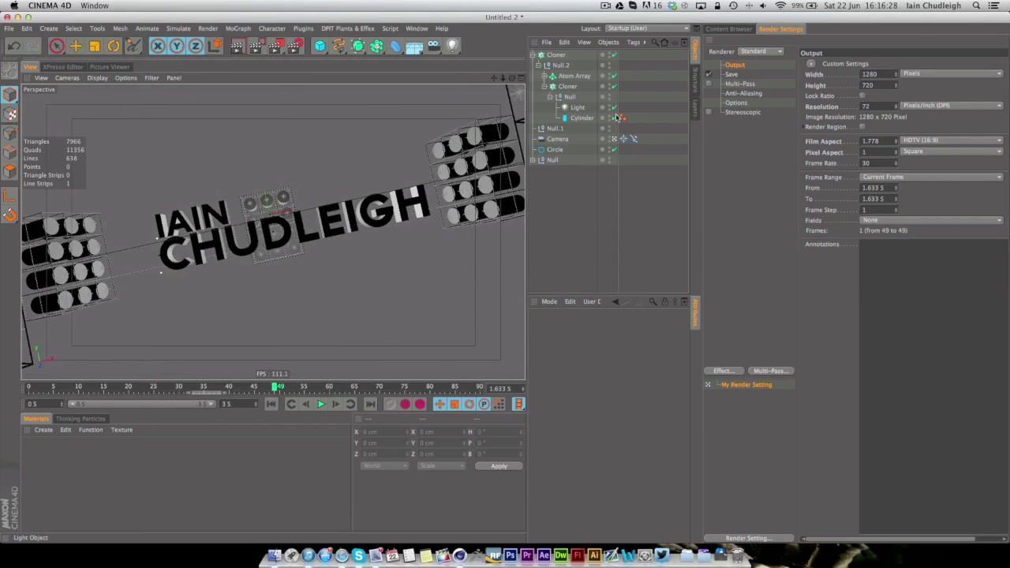
Switch to the Perspective editor view, zoom out, and remove the stray doodle sketched over the left light banks
click(624, 139)
scroll(255, 249, down, 4)
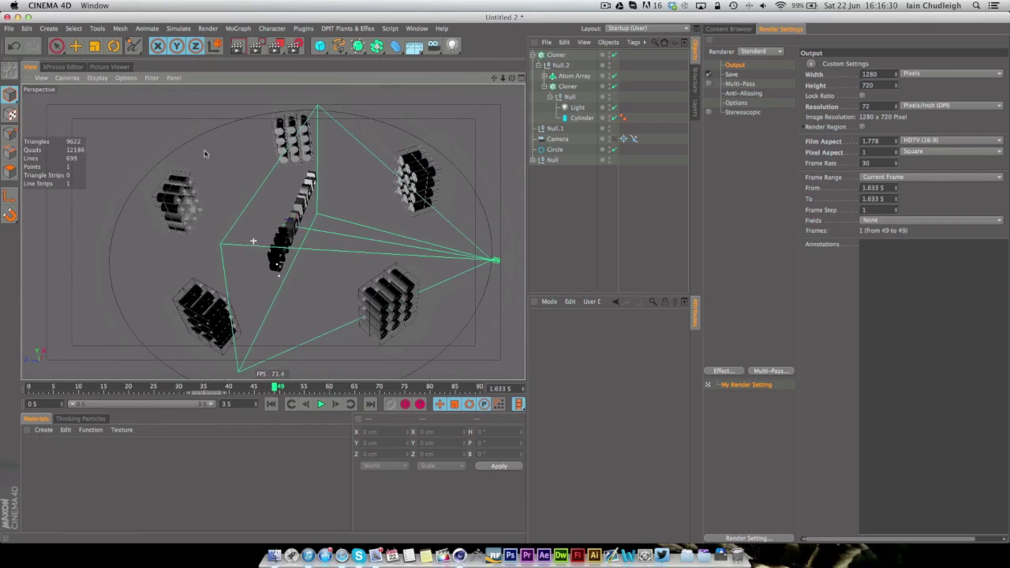
mouse_move(323, 110)
mouse_down()
mouse_move(180, 192)
mouse_move(180, 307)
mouse_move(209, 311)
mouse_move(267, 162)
mouse_move(316, 111)
mouse_up()
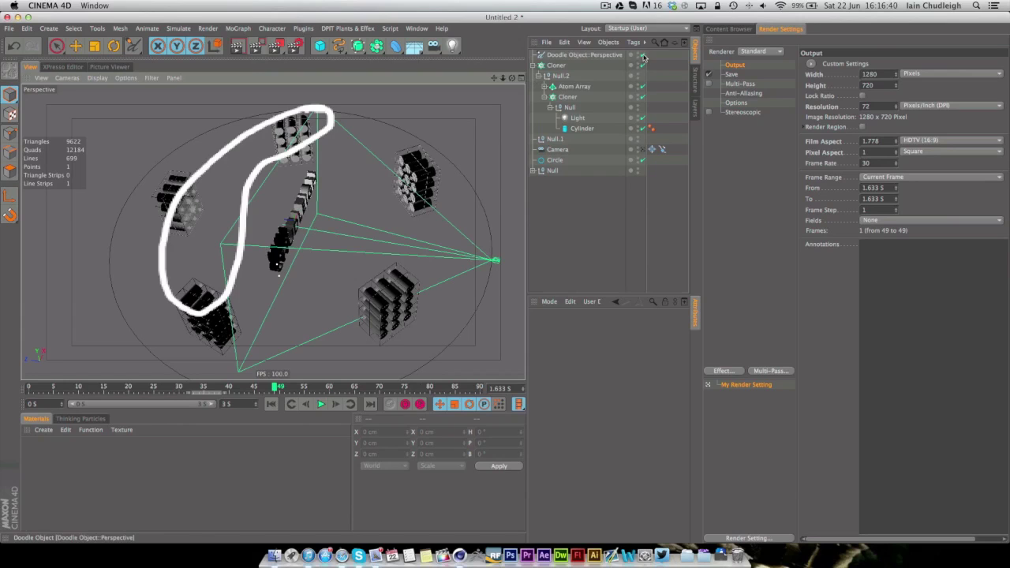
click(615, 56)
key(Delete)
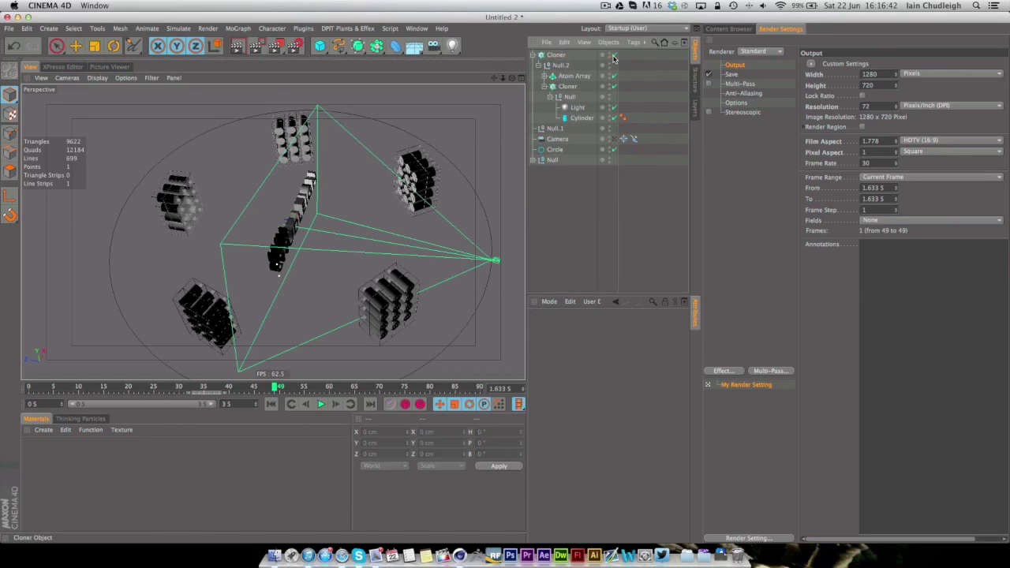
click(565, 89)
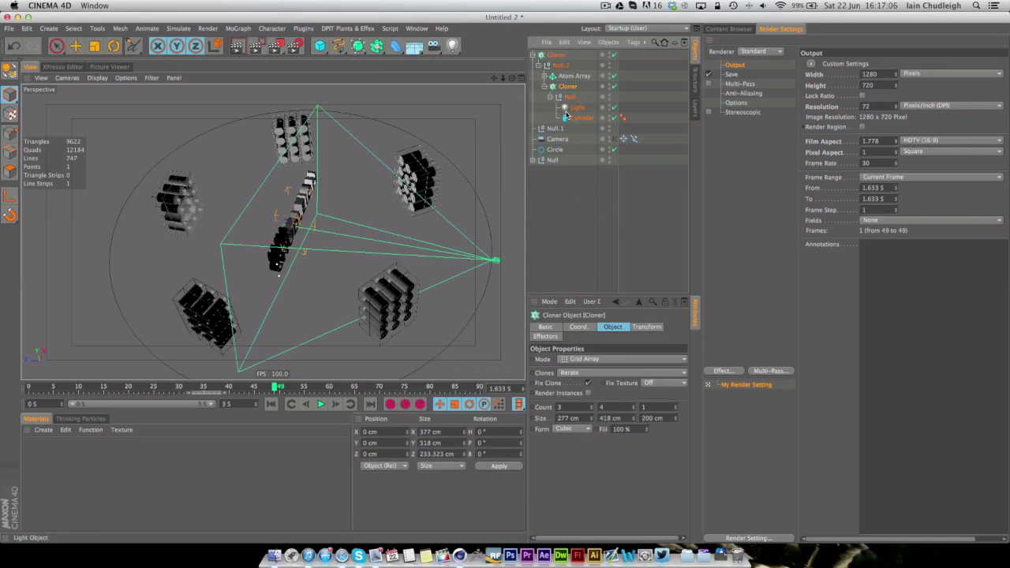
key(super+z)
click(543, 86)
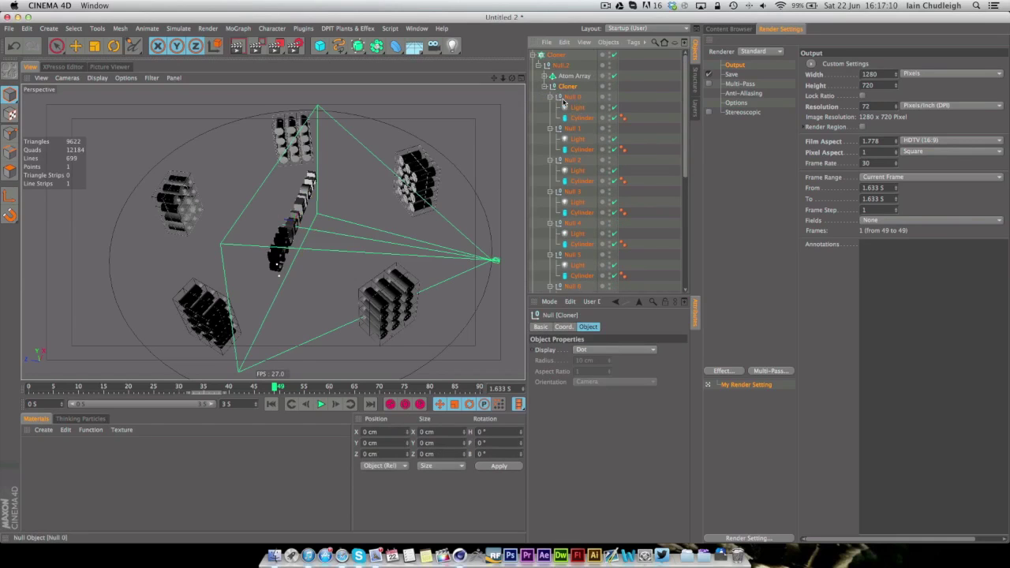
click(544, 86)
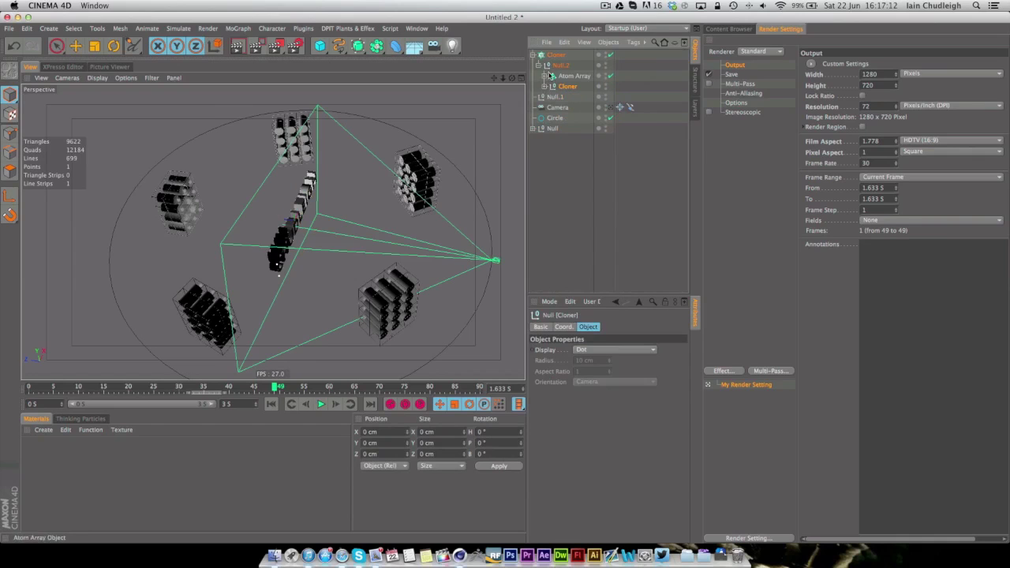
click(552, 55)
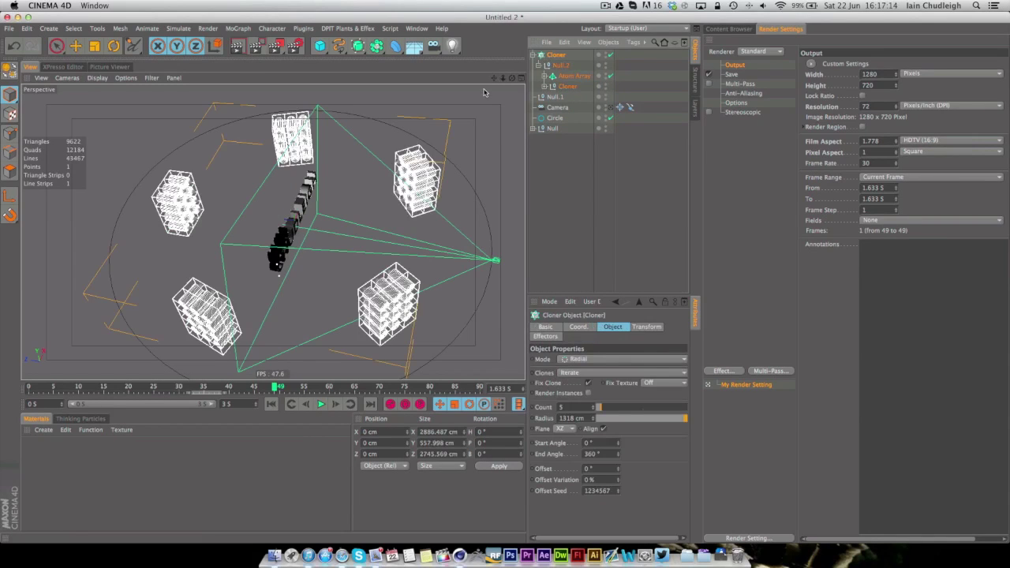
key(c)
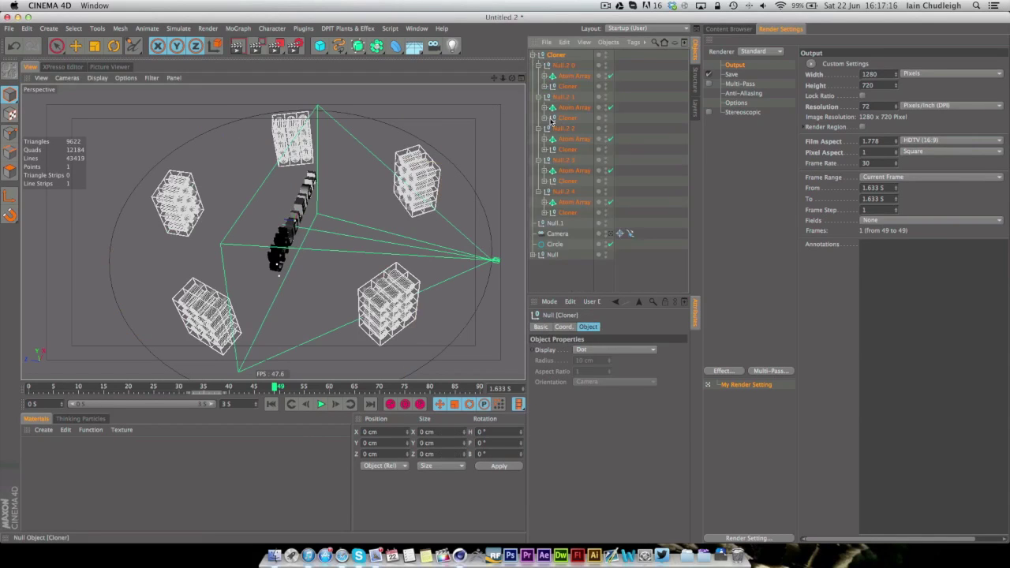
click(656, 43)
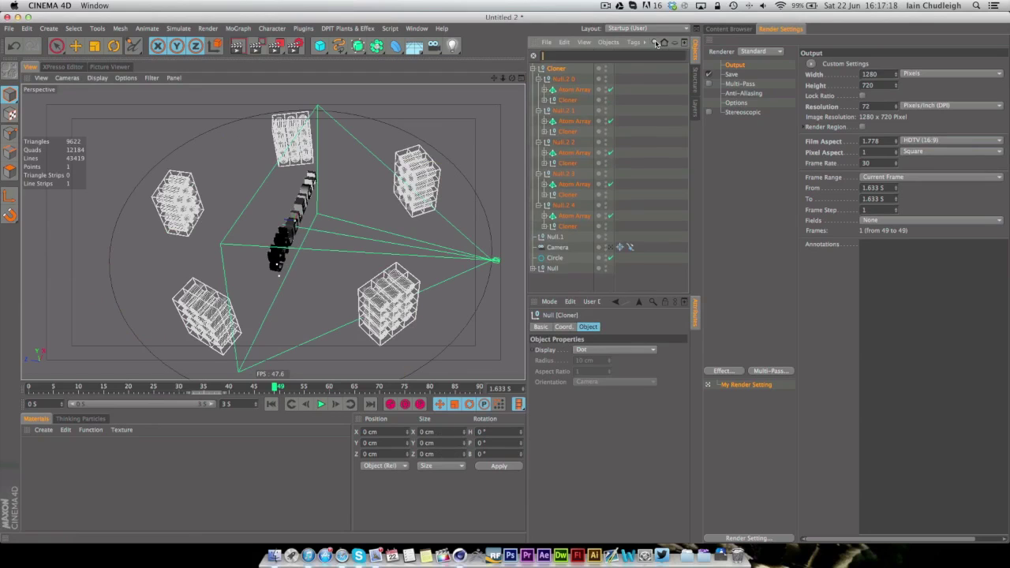
text(light)
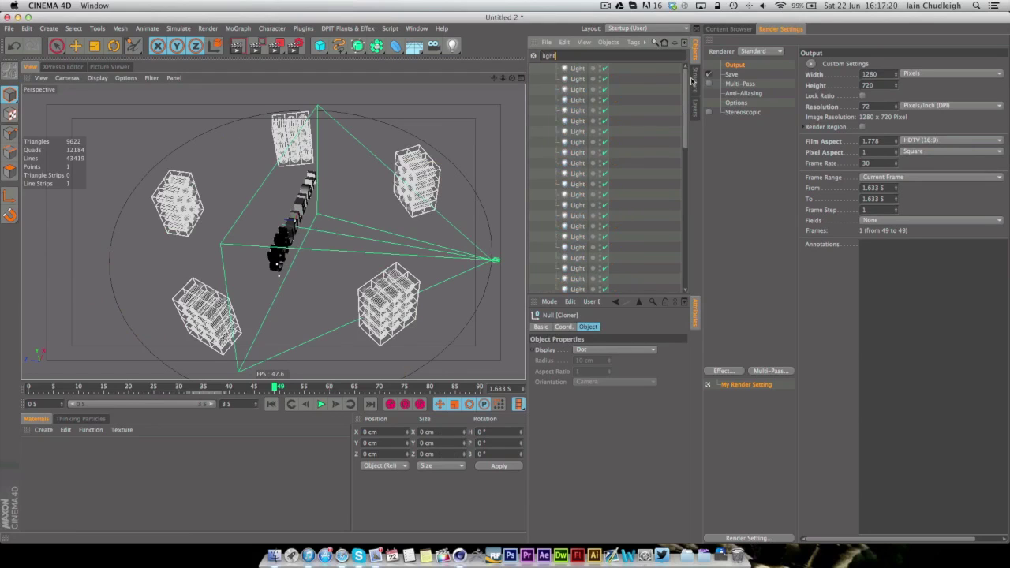
scroll(676, 177, down, 3)
click(534, 57)
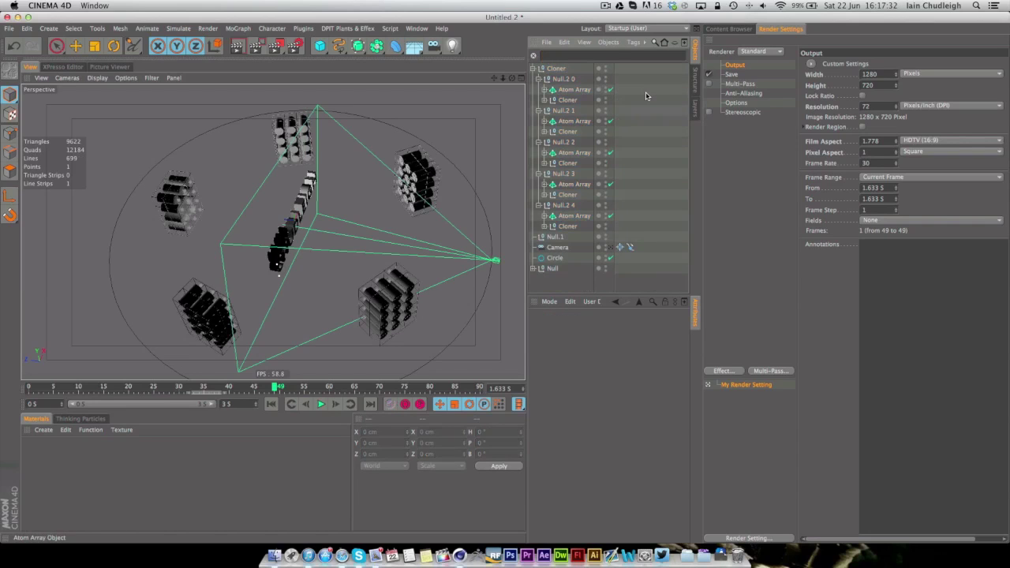
Step back to an earlier frame and collapse the Null.2 0 through Null.2 4 groups
drag(145, 393, 245, 385)
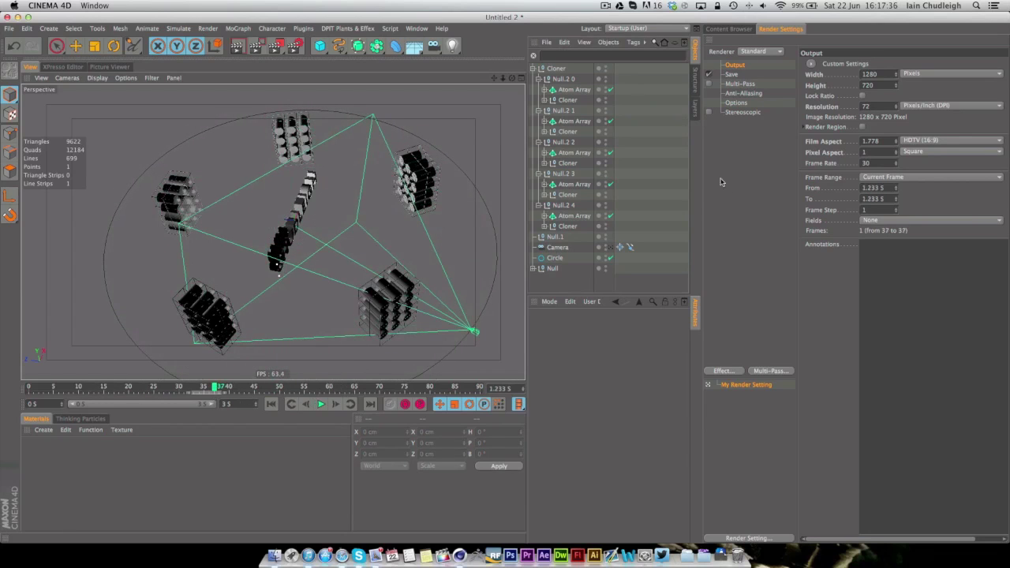
click(539, 79)
click(563, 80)
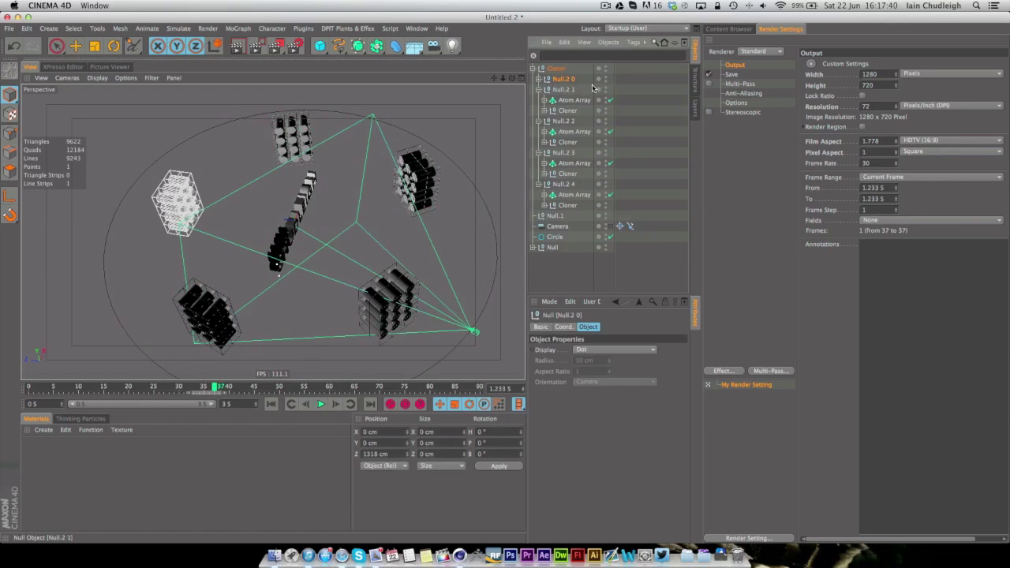
click(538, 90)
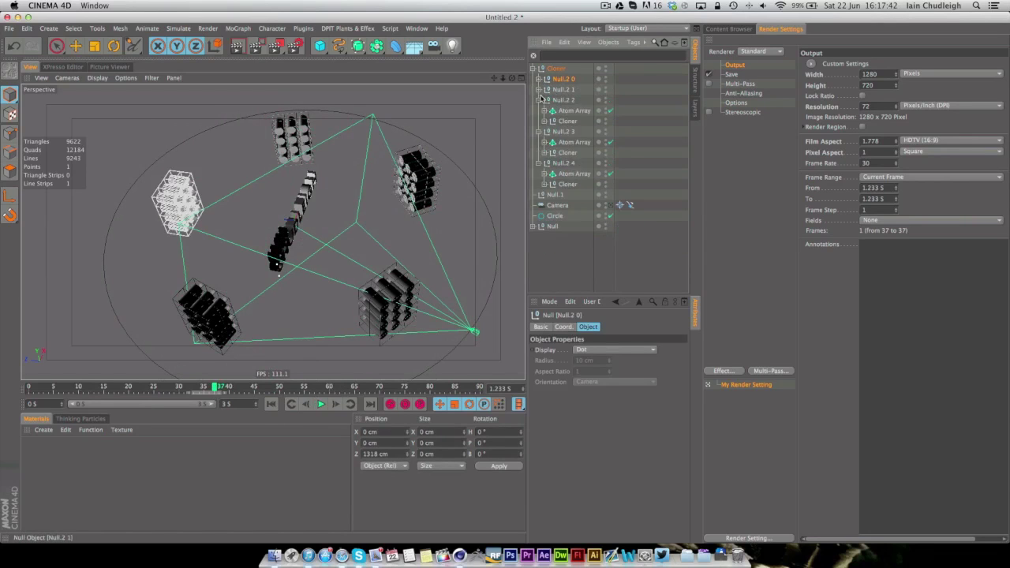
click(538, 99)
click(538, 110)
click(538, 121)
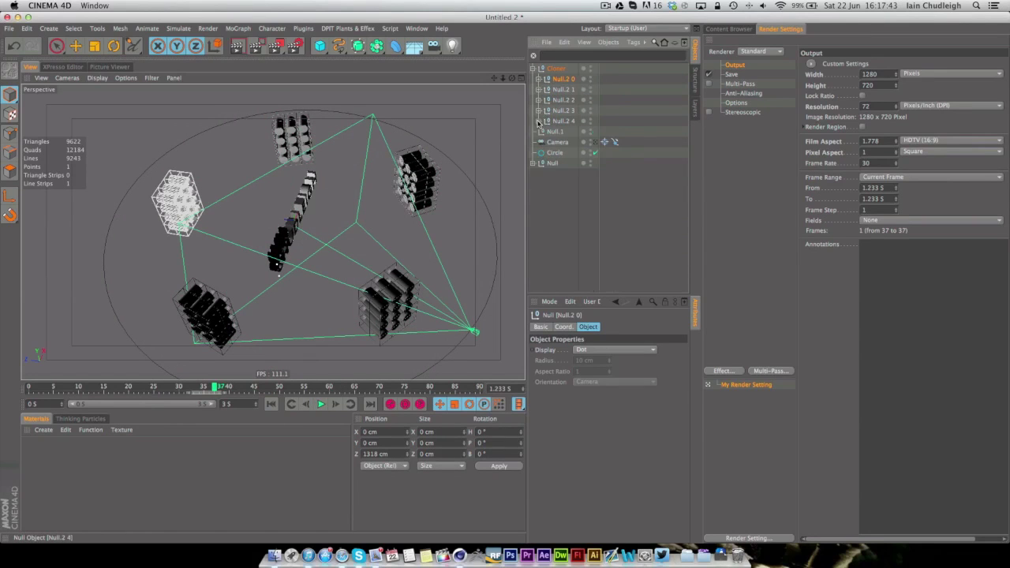
Select the Null and Null.1 objects, then look through the scene camera
click(554, 164)
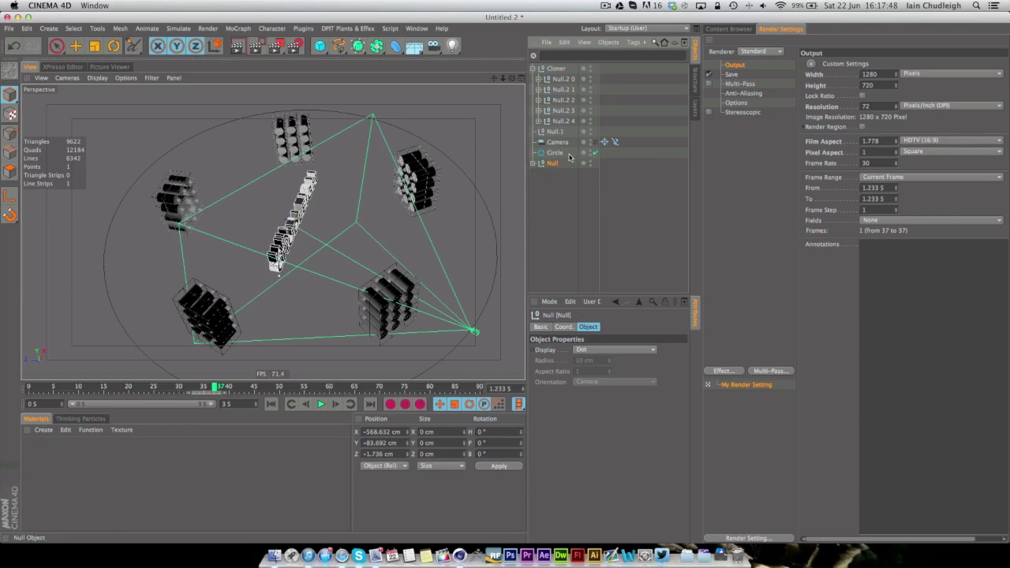
click(552, 134)
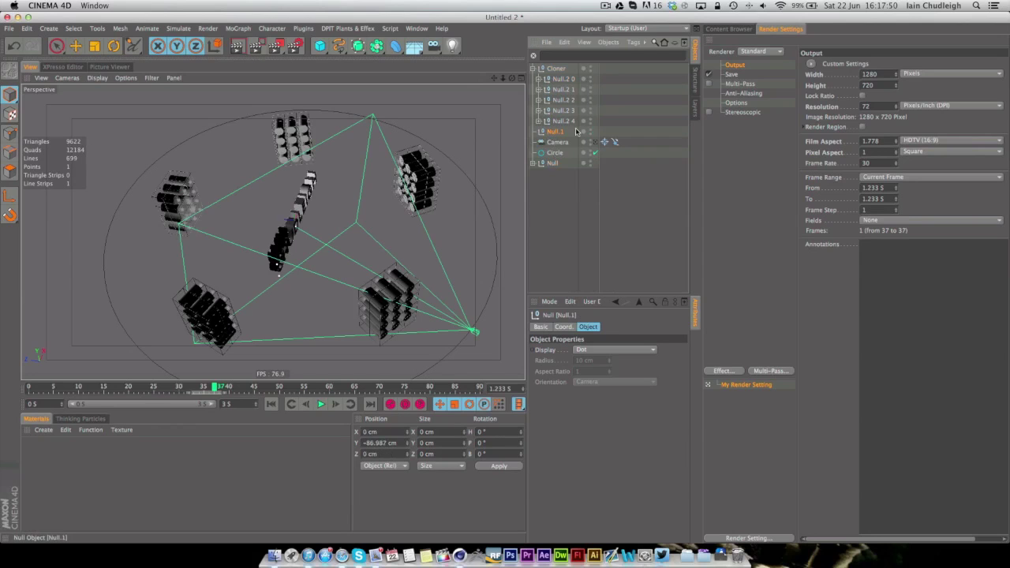
click(605, 142)
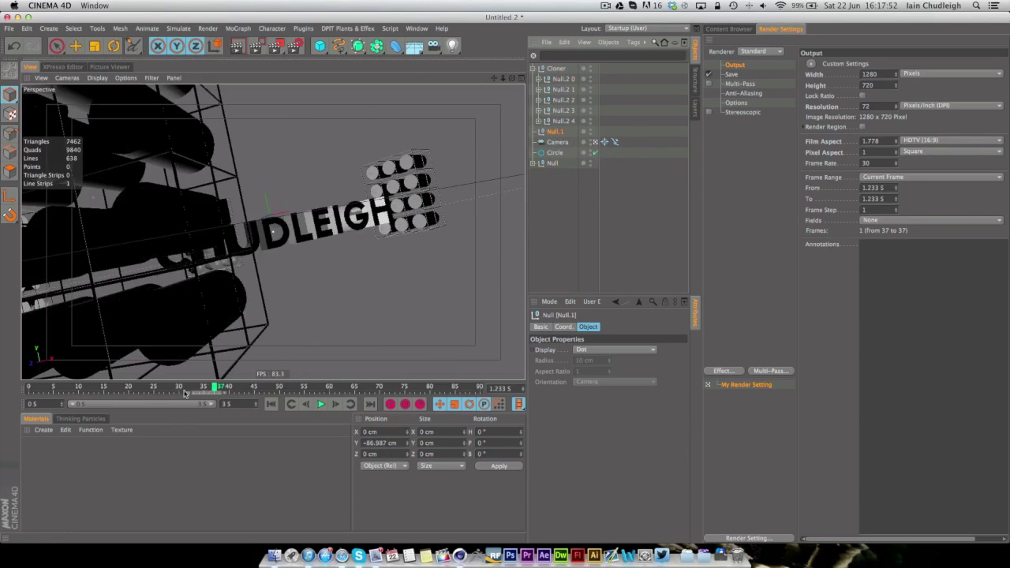
At frame 31, add a Compositing tag to Null.2 3 with Object Buffer 1 enabled
drag(211, 387, 183, 387)
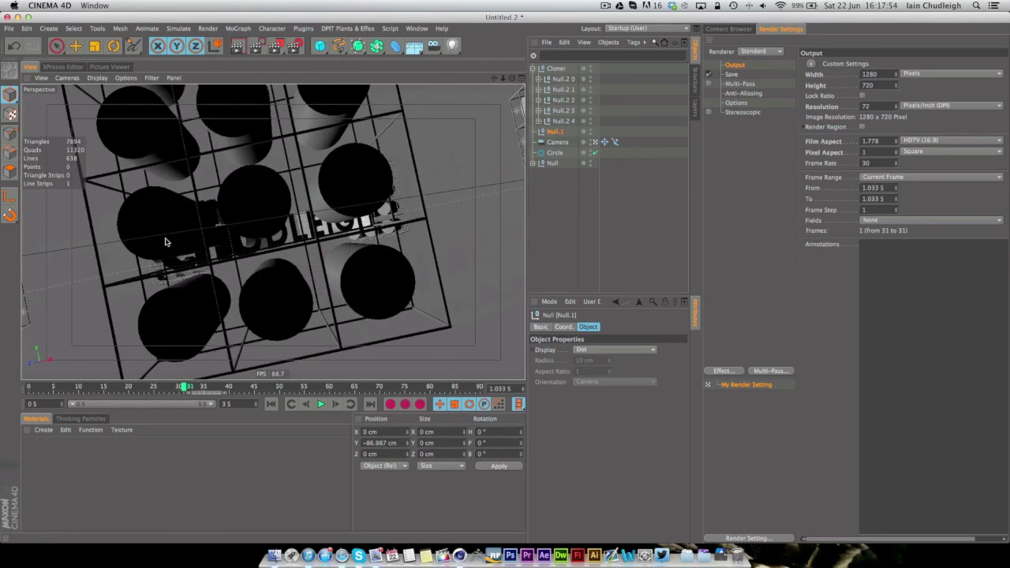
click(56, 46)
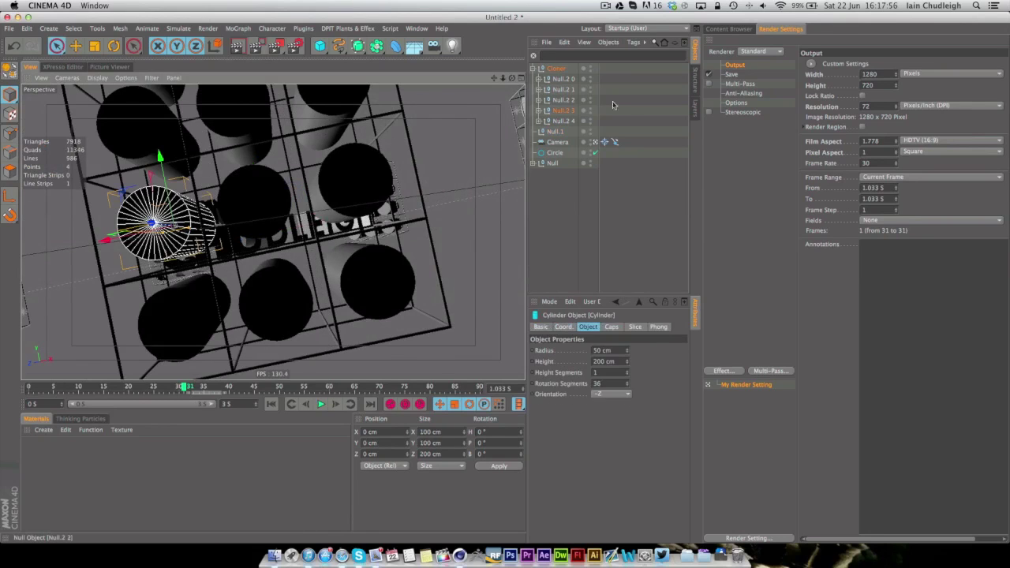
click(555, 111)
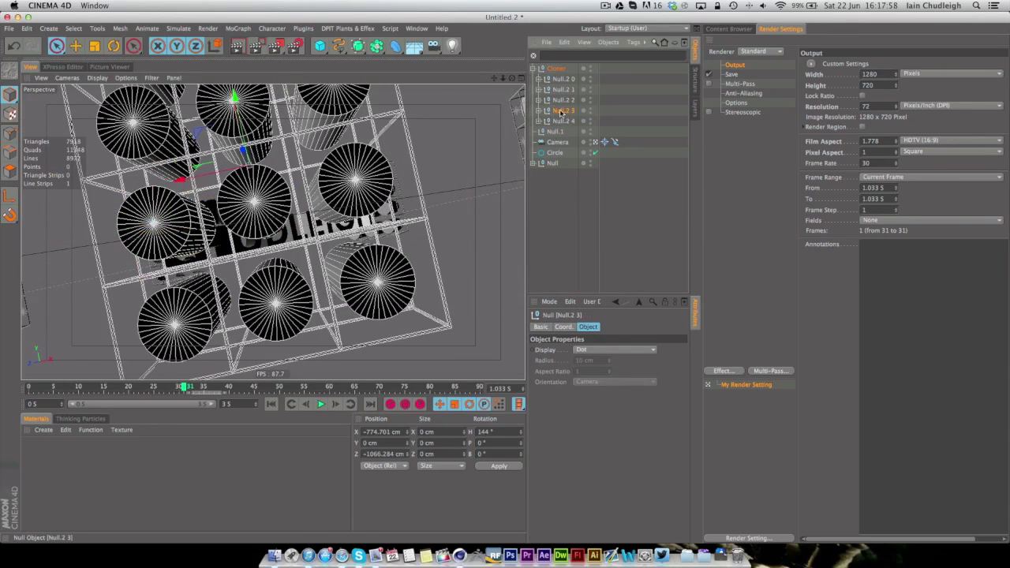
right_click(563, 111)
mouse_move(606, 118)
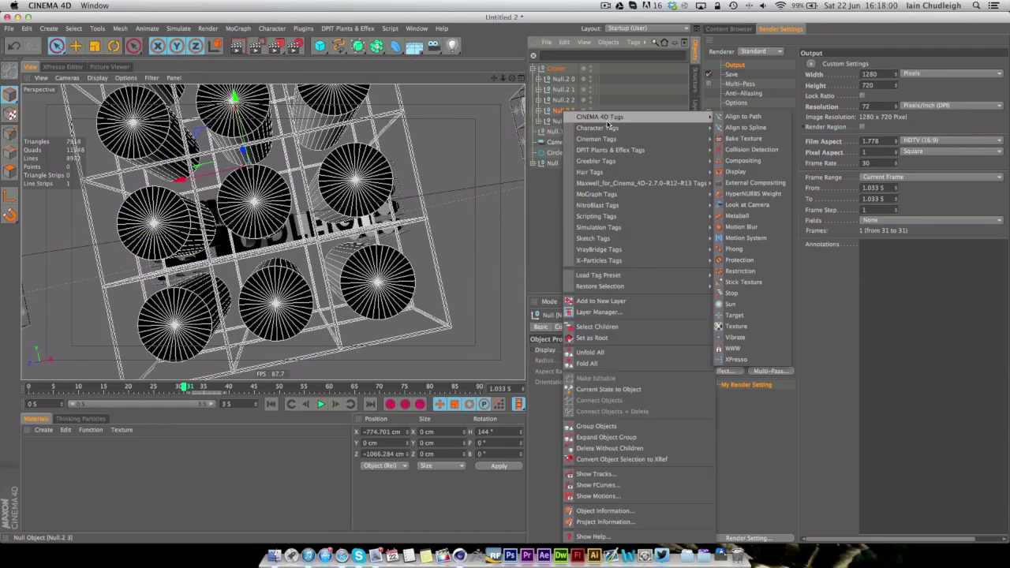
click(742, 160)
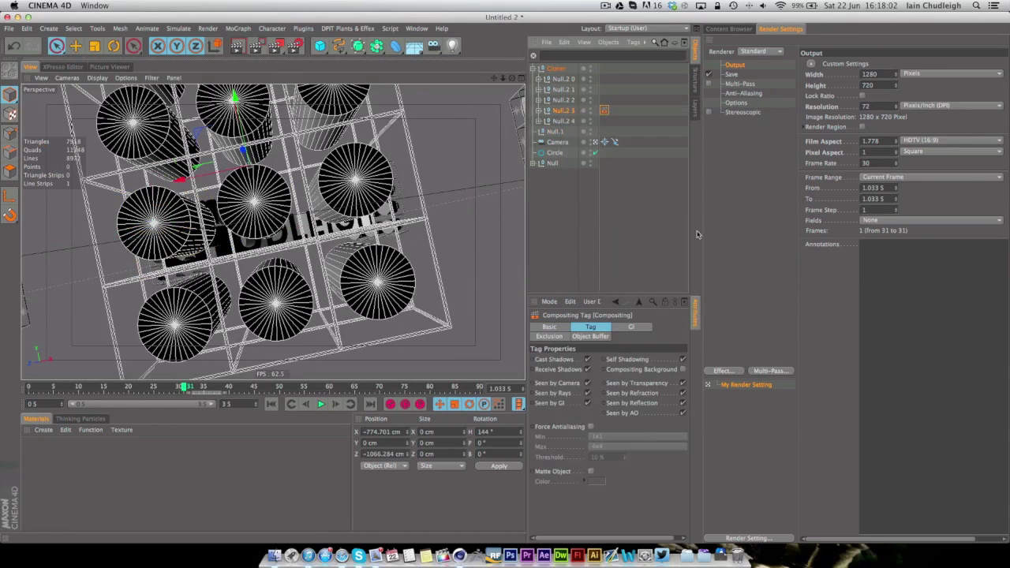
click(590, 336)
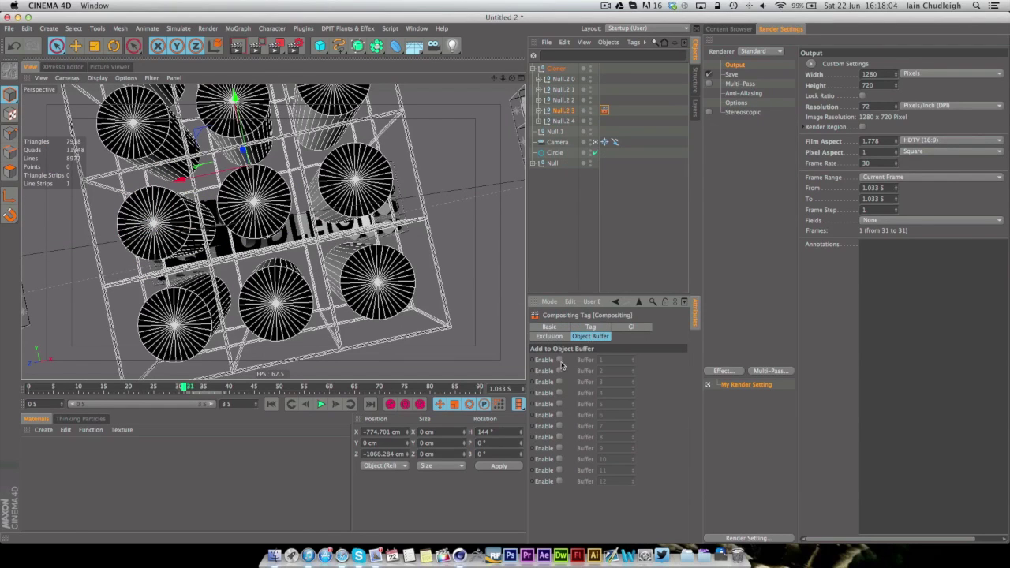
click(560, 360)
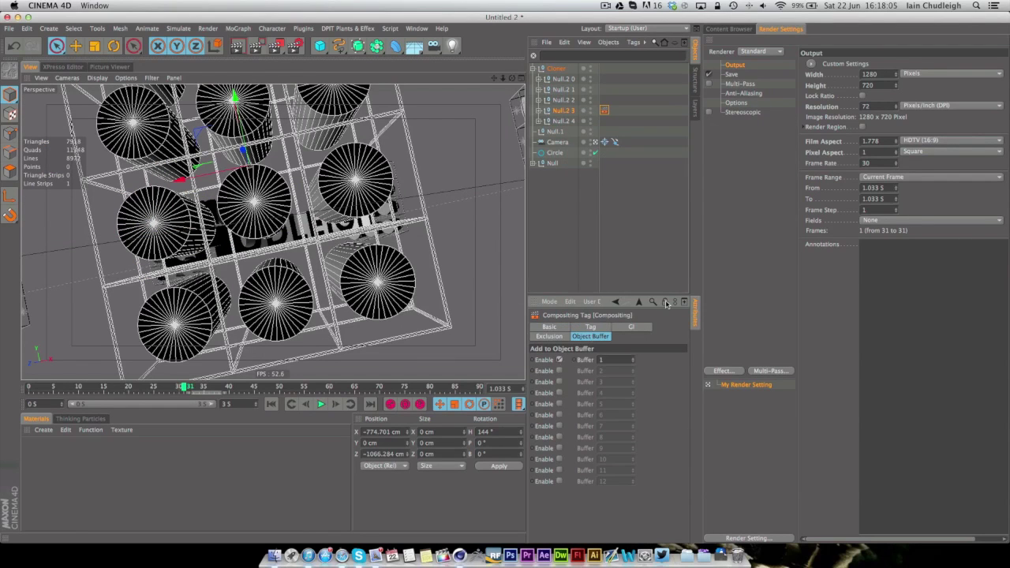
Copy the Compositing tag onto the bottom Null and Null.2 2, then scrub through later frames
drag(604, 112, 604, 163)
click(553, 162)
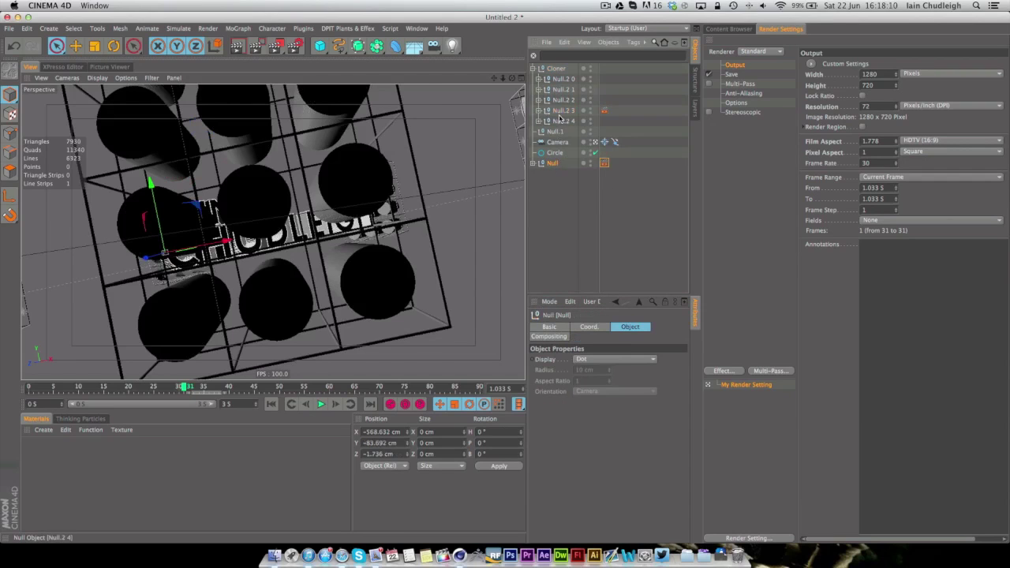
click(562, 101)
drag(186, 386, 318, 386)
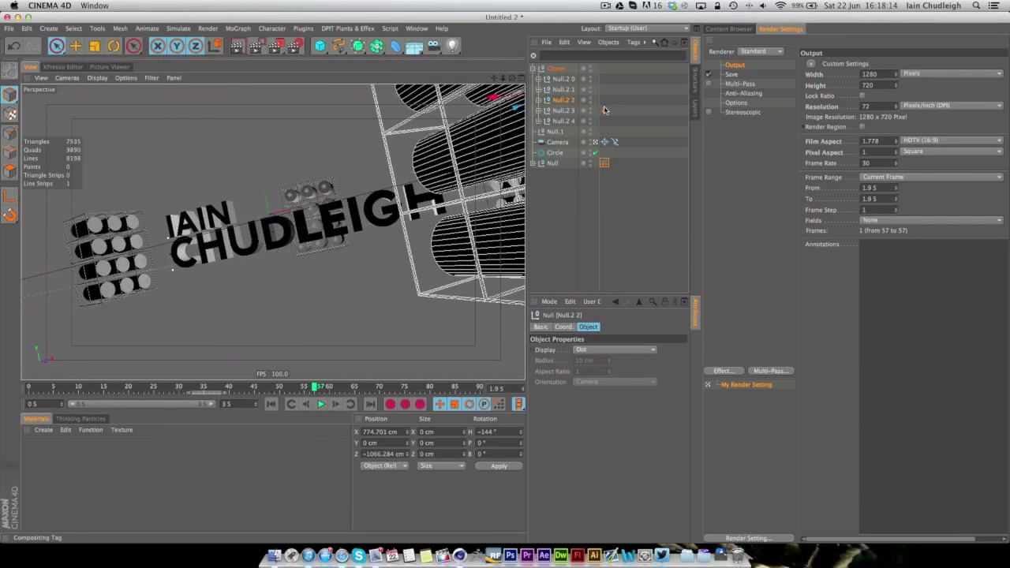
drag(604, 110, 604, 102)
drag(318, 387, 253, 414)
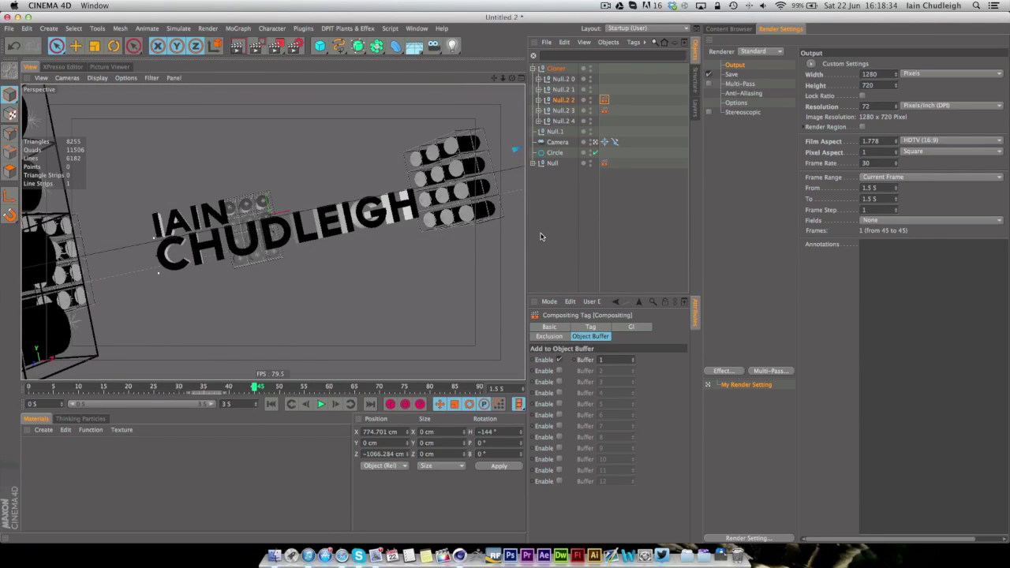
drag(245, 388, 272, 408)
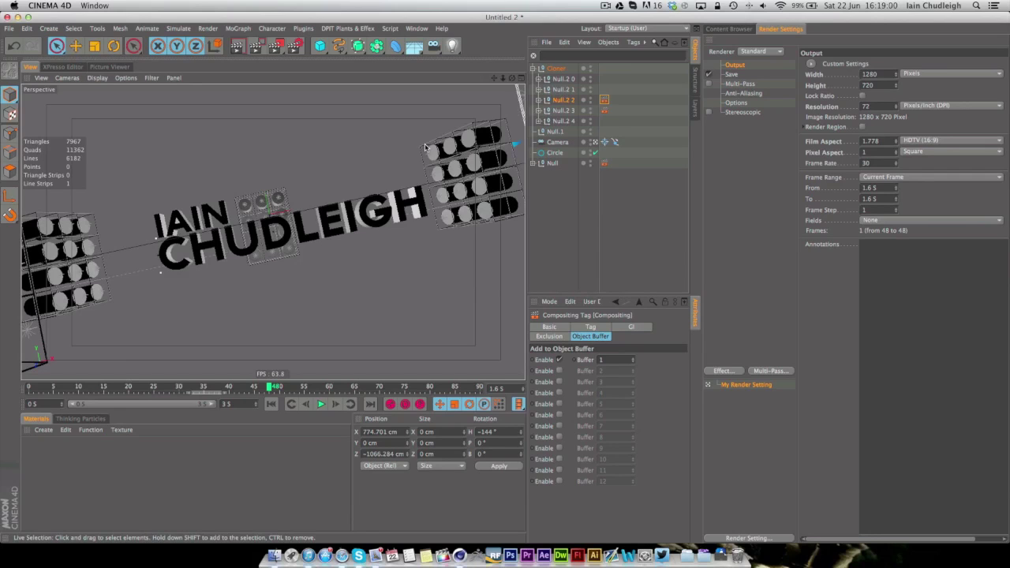
At frame 53, adjust the bottom Null tag's object buffer number, then select the Null.2 2 and Null.2 3 tags
click(597, 203)
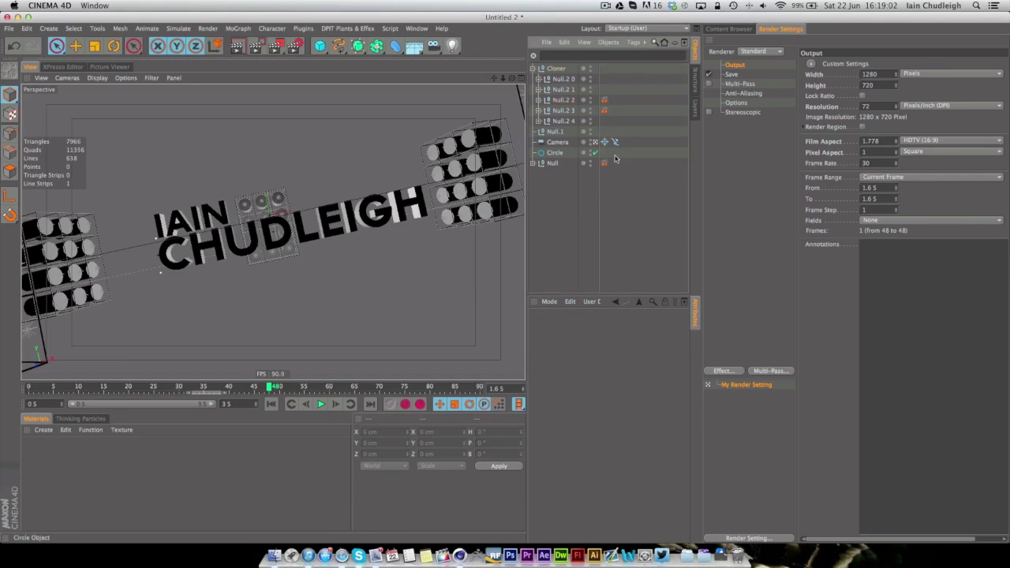
drag(241, 387, 294, 389)
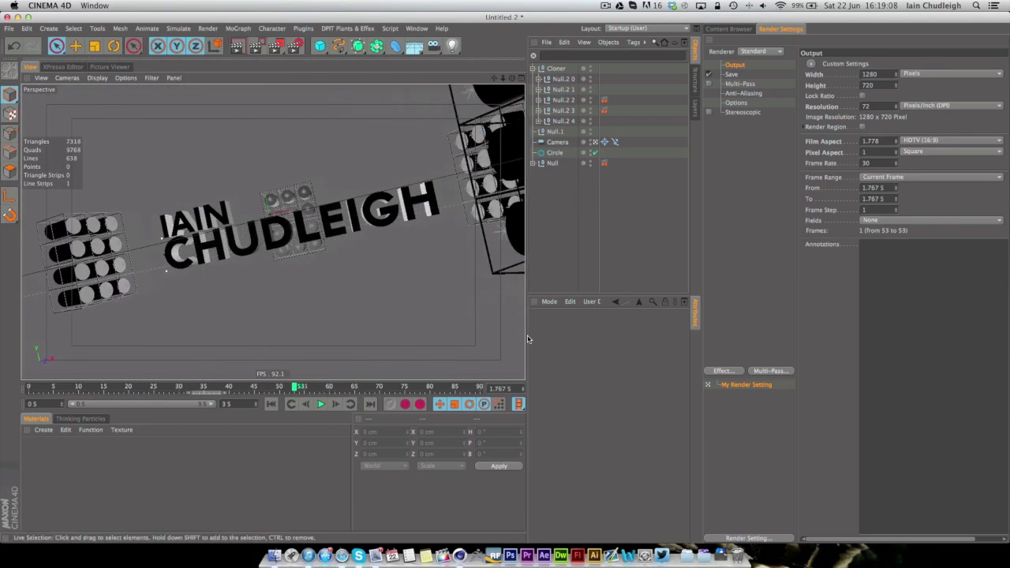
click(604, 163)
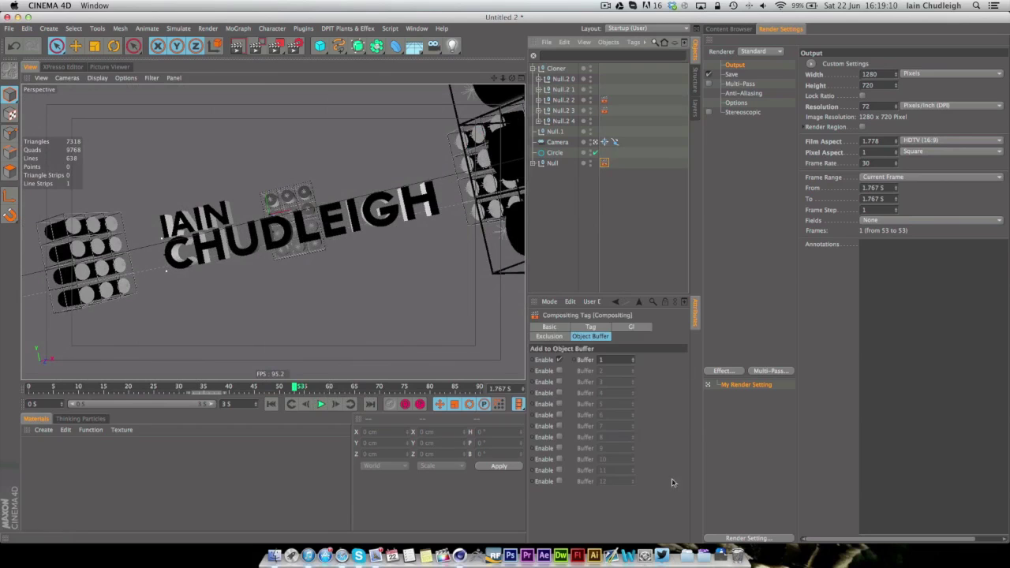
click(633, 359)
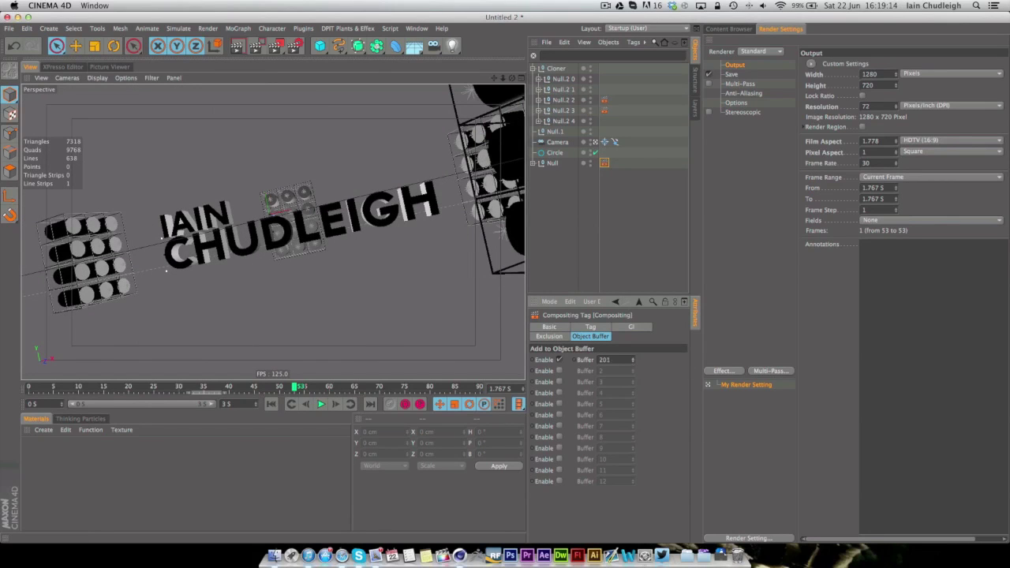
drag(633, 359, 633, 371)
drag(603, 79, 620, 133)
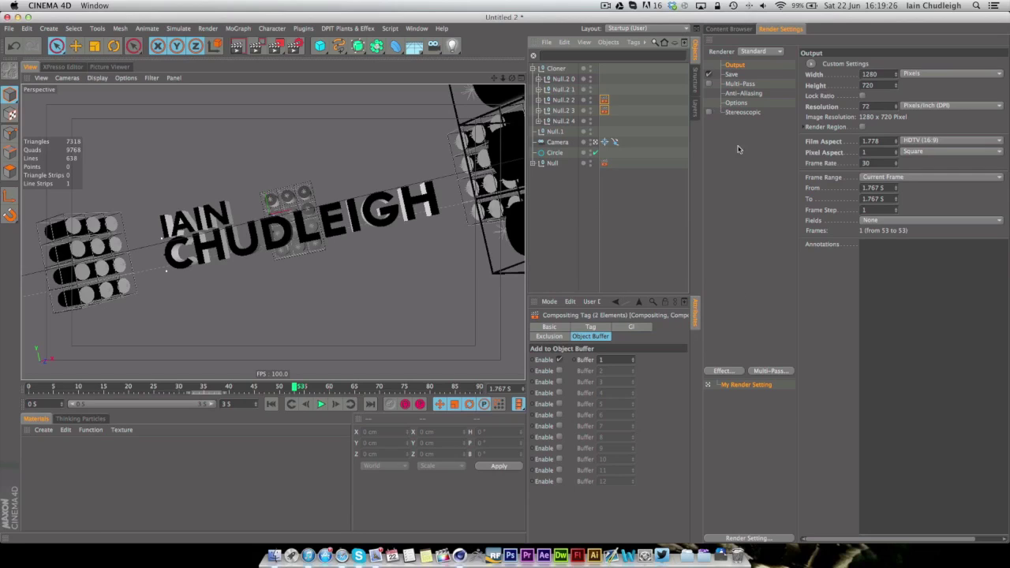
Enable Multi-Pass and add an Object Buffer pass renamed 'Foreground Objects'
click(708, 84)
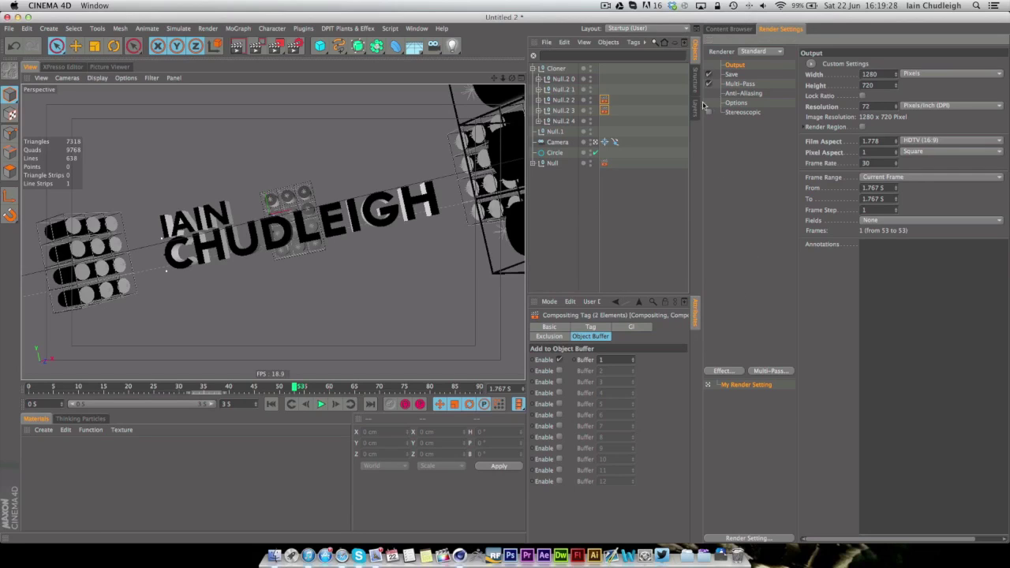
click(735, 84)
right_click(742, 85)
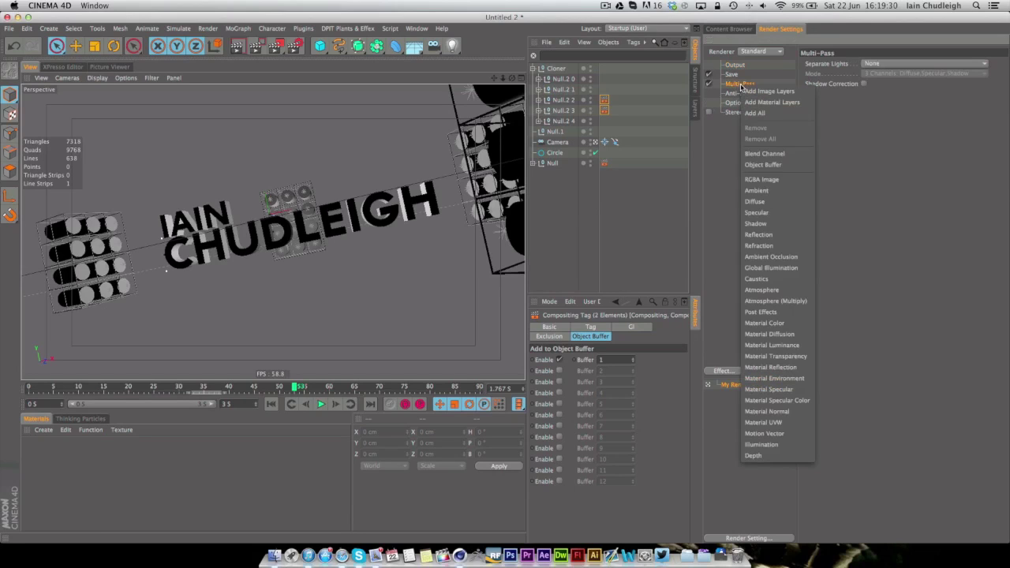
click(786, 164)
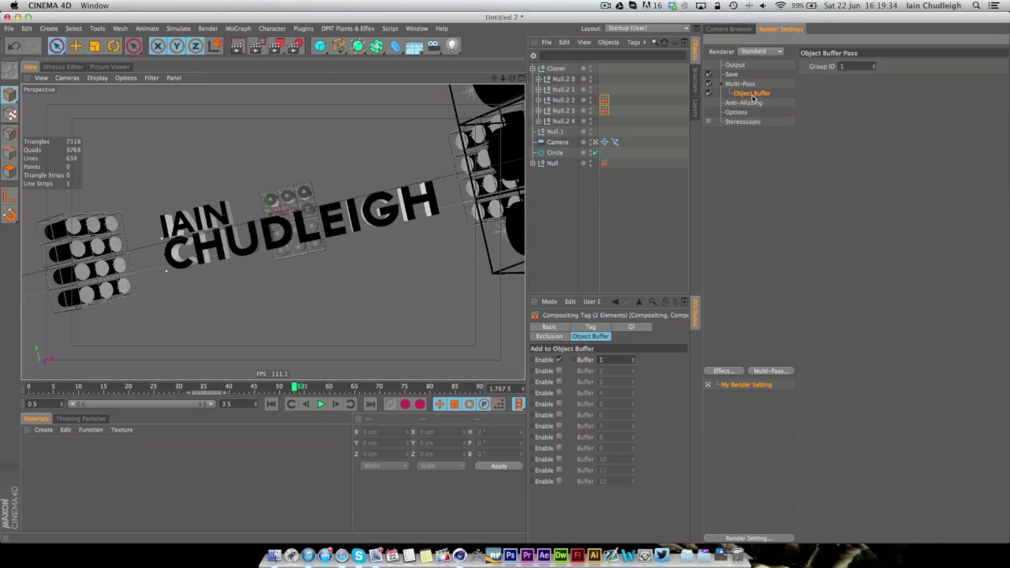
double_click(752, 94)
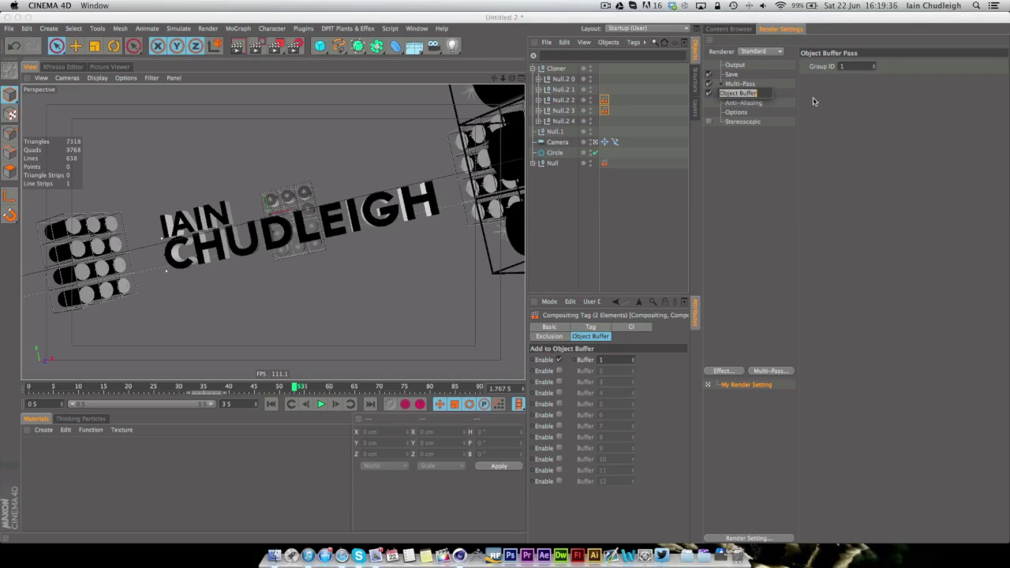
text(Foregrou)
text(nd Objects)
key(Return)
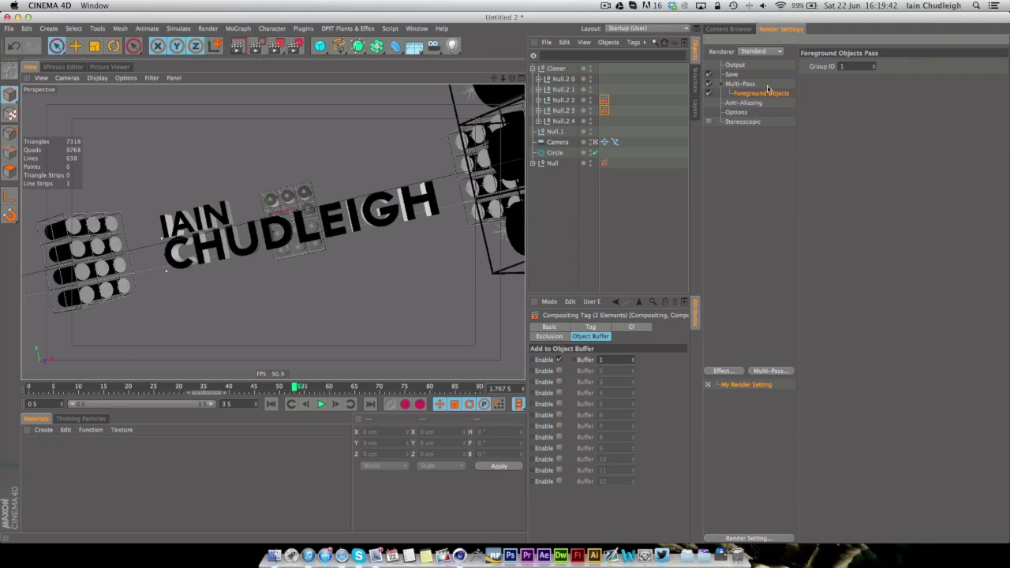
click(733, 75)
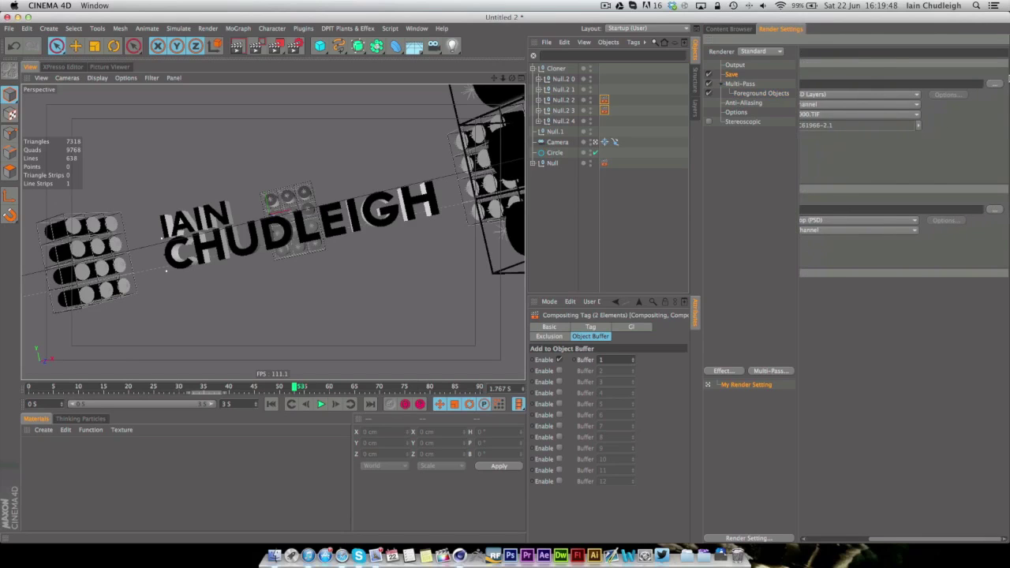
Set the regular image output to Studio Light Intro/Tut/Render, creating the new Tut folder
click(996, 84)
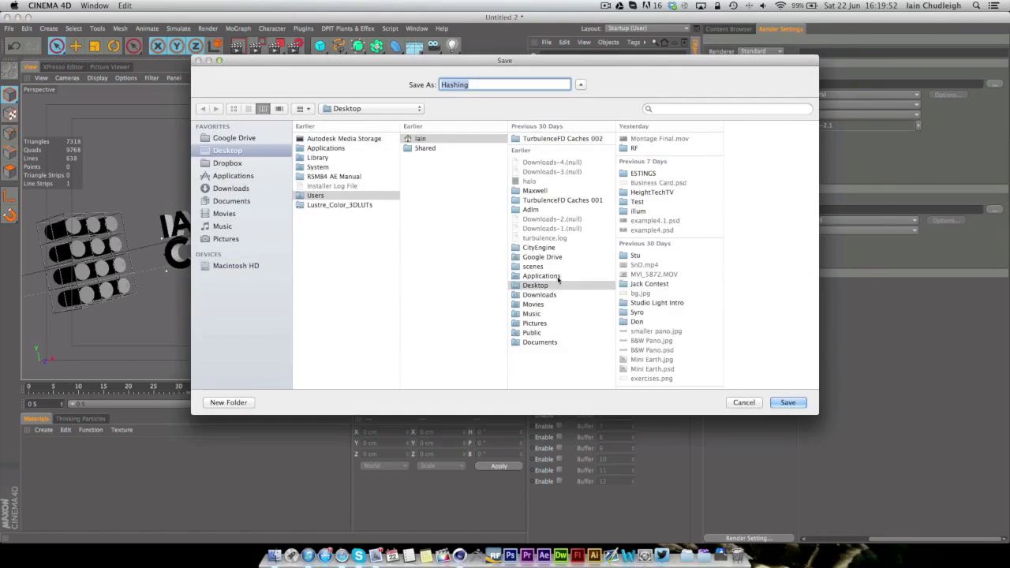
click(695, 303)
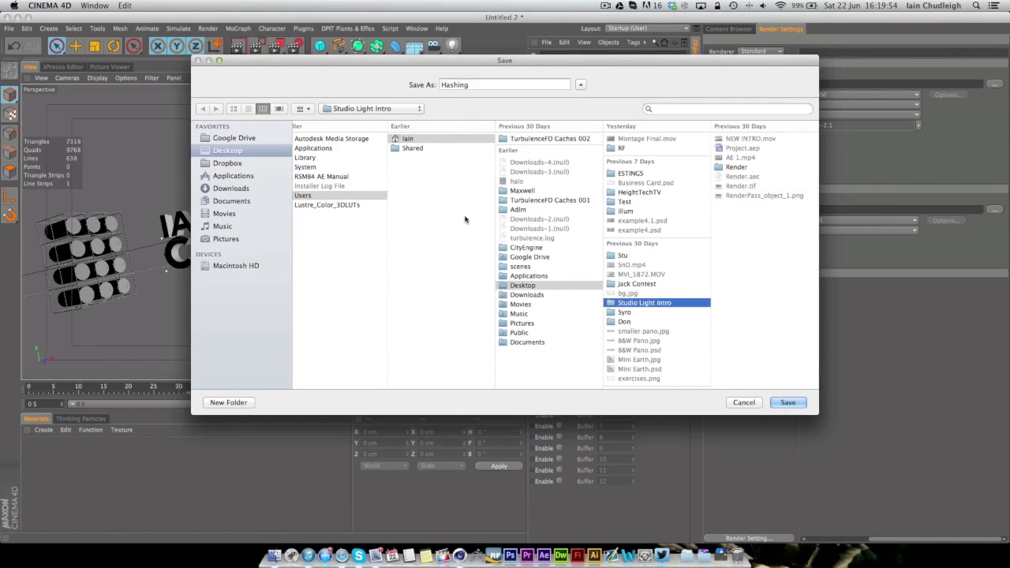
click(228, 402)
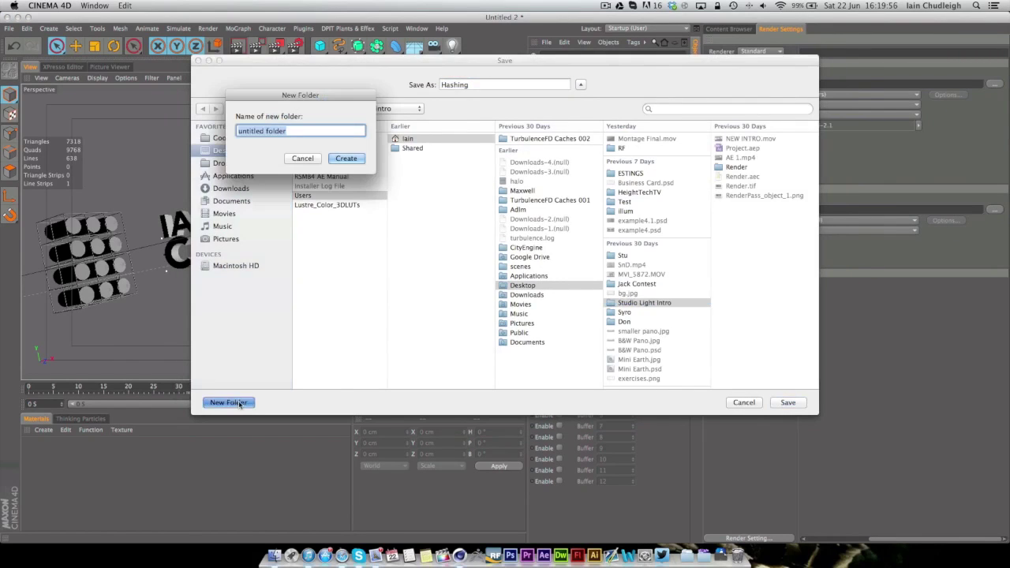
text(Tut)
key(Return)
key(Tab)
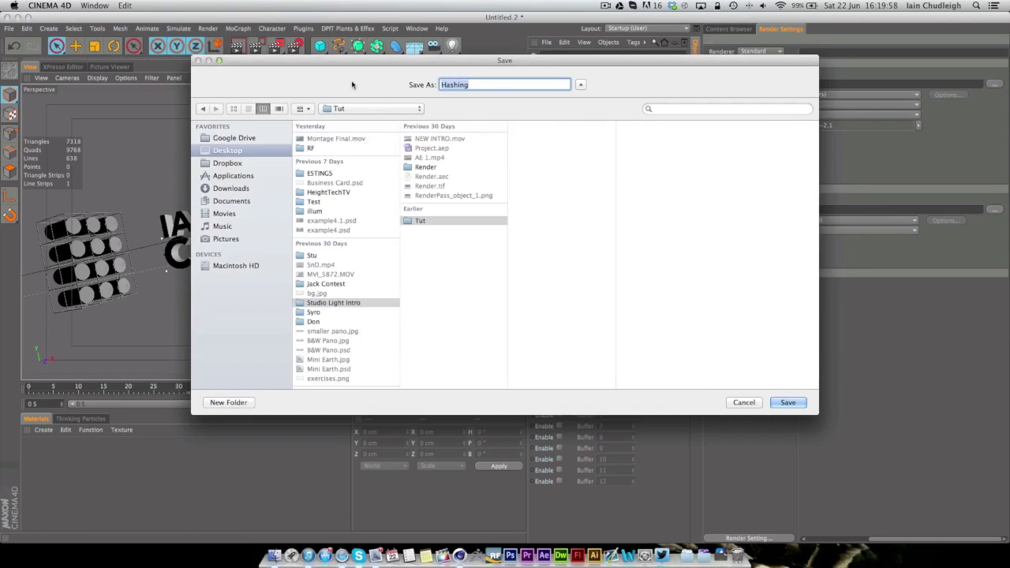
text(Render)
key(Return)
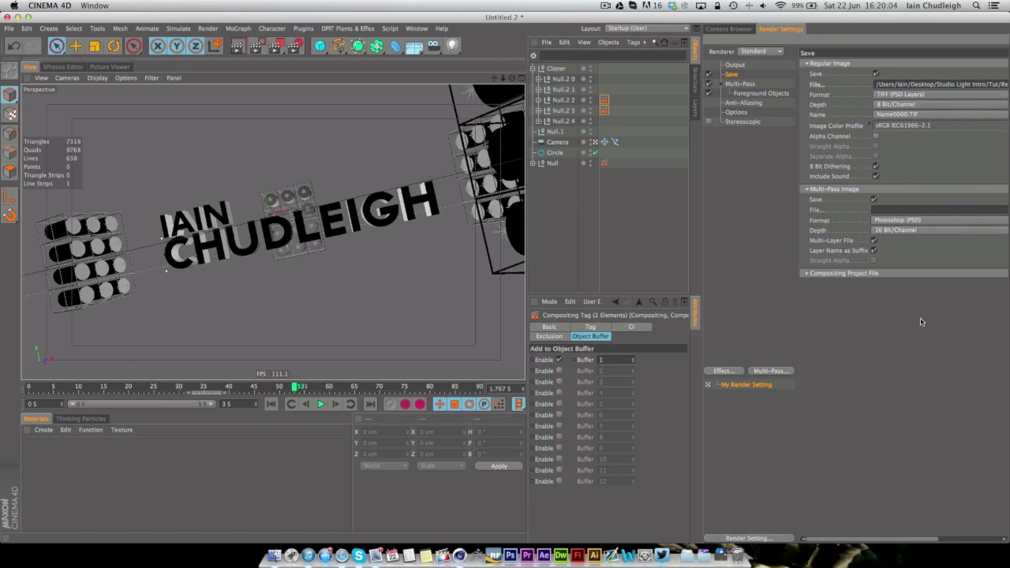
Set the multi-pass format to PNG, saved as Foreground in the Tut folder
click(916, 218)
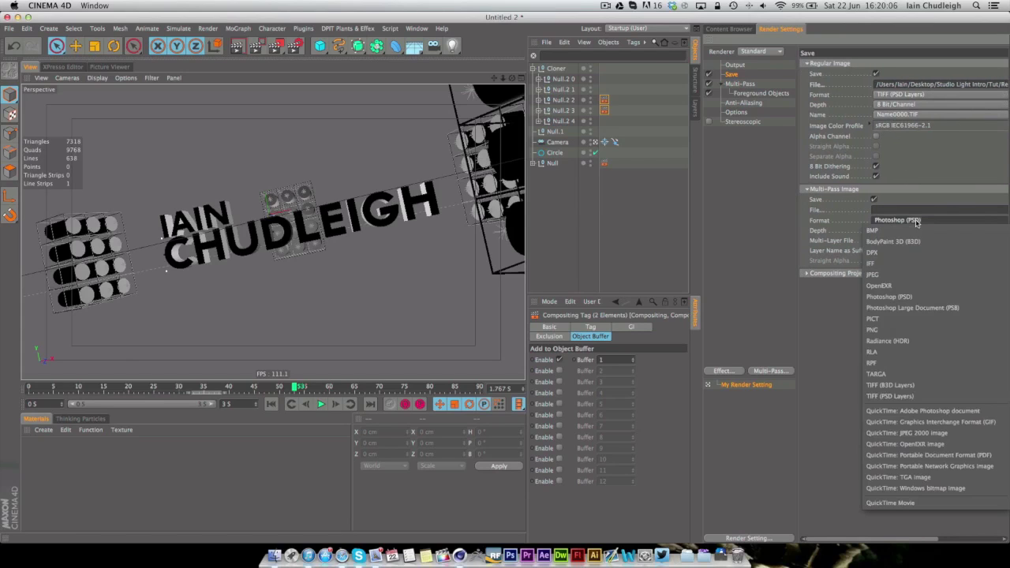
click(906, 338)
click(1004, 220)
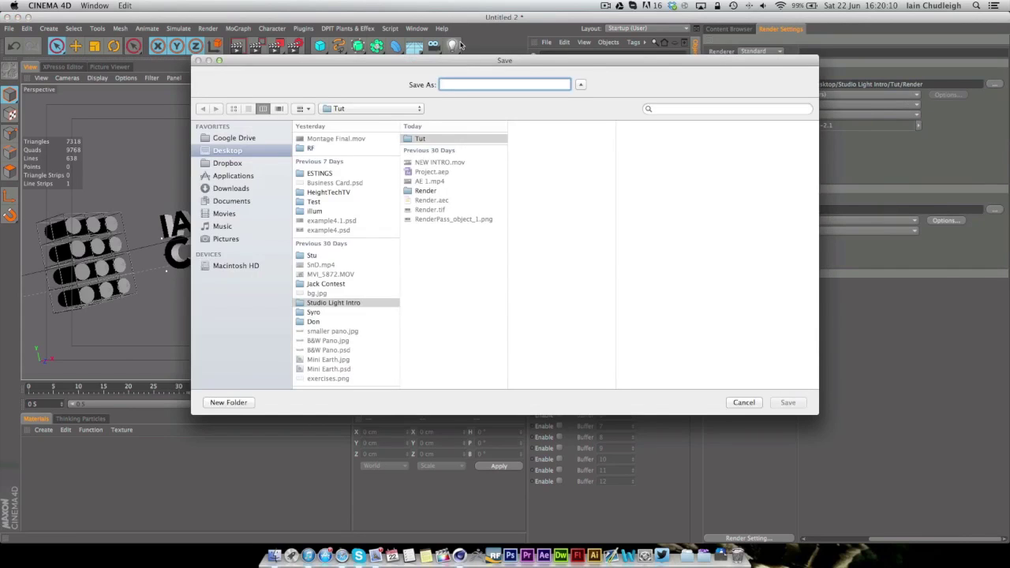
text(Foreground)
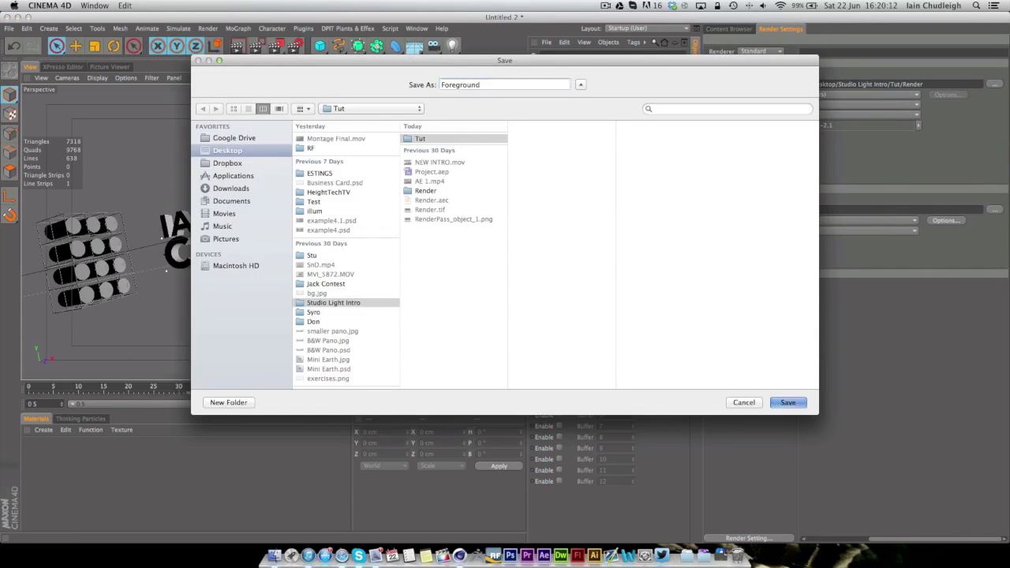
key(Return)
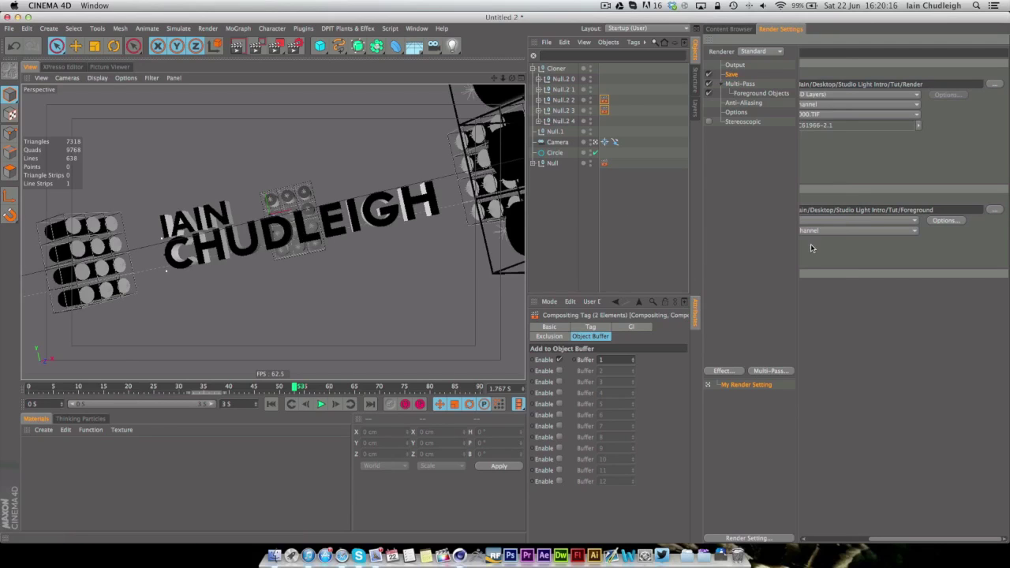
Turn on saving a compositing project file with 3D data, then hide Cinema 4D
scroll(827, 242, left, 3)
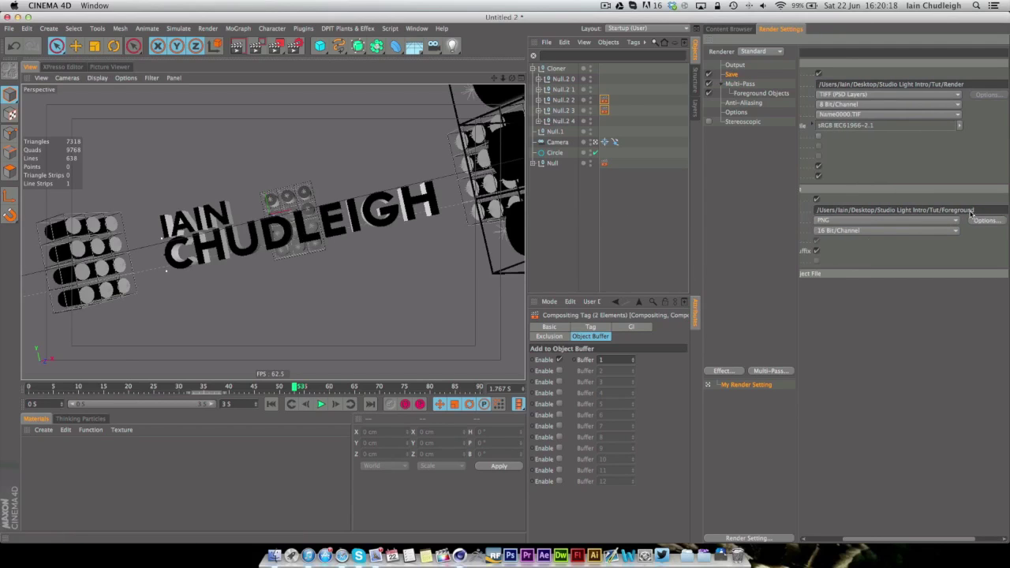
scroll(899, 246, left, 3)
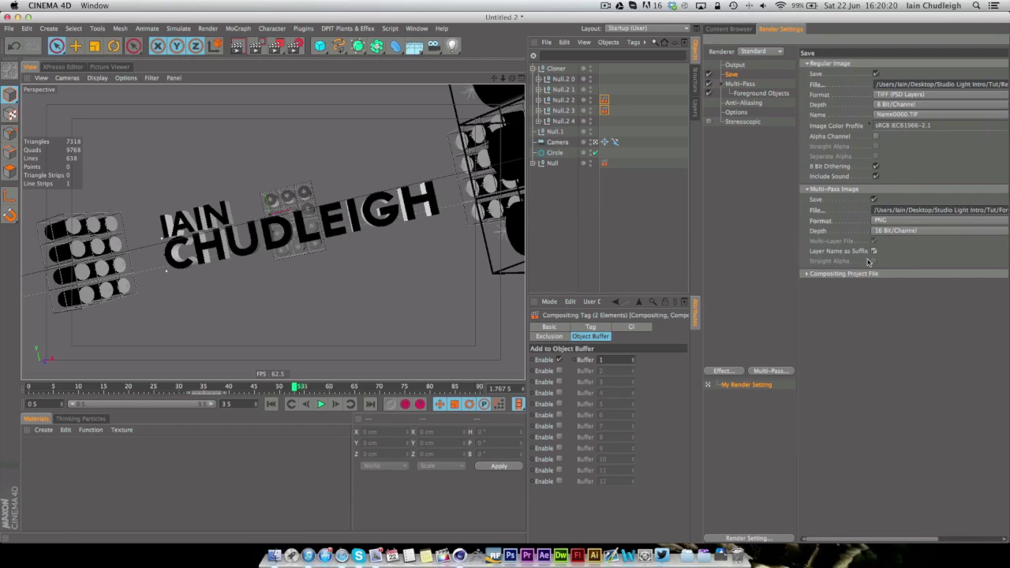
click(805, 274)
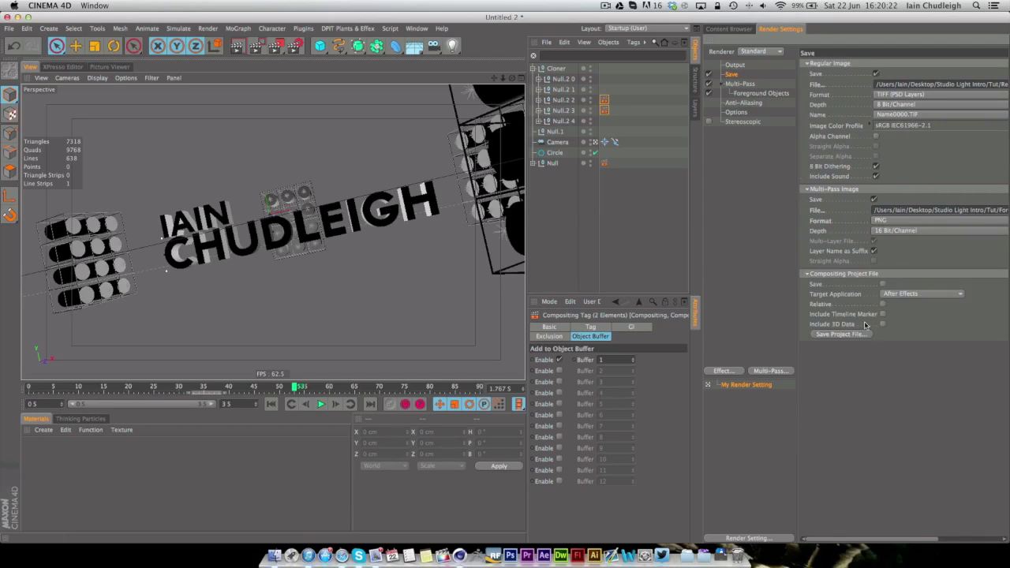
click(882, 284)
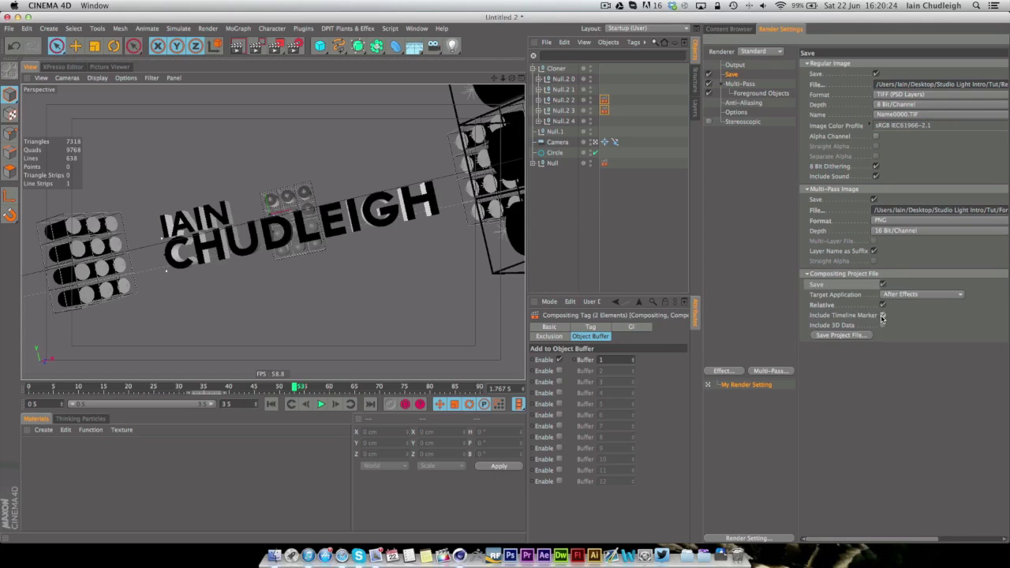
click(890, 325)
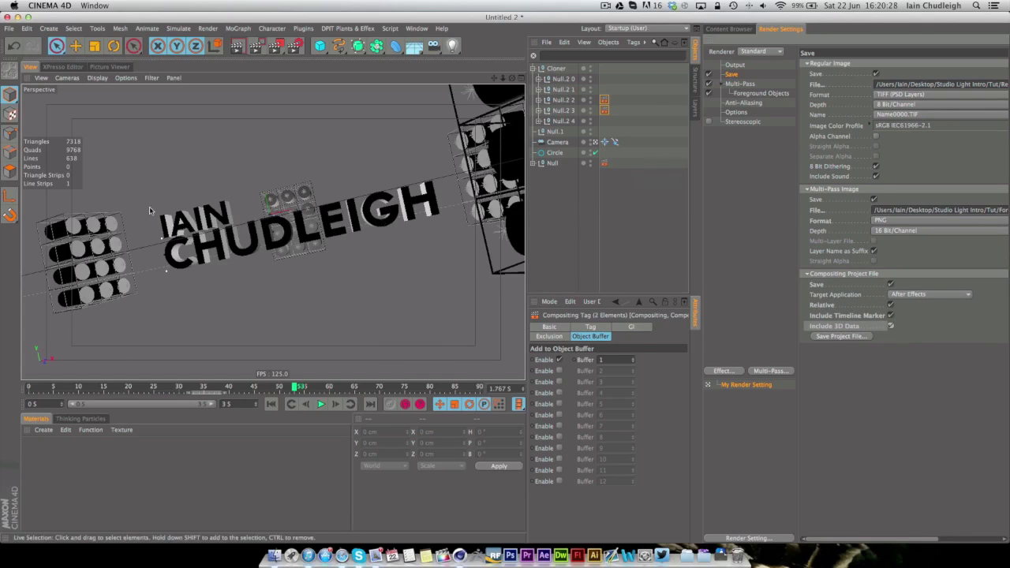
key(super+h)
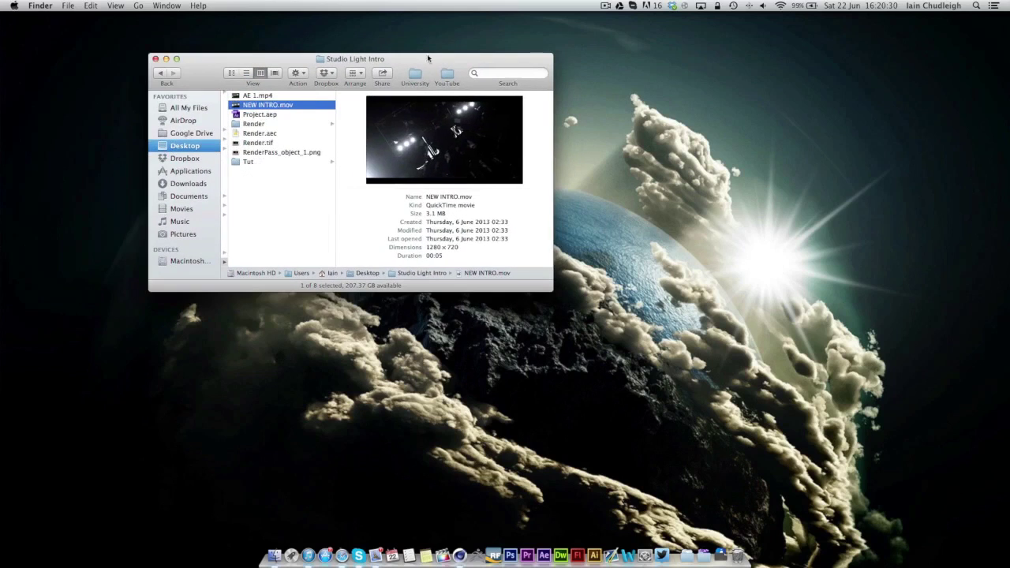
Open the Render folder, select Render0000.tif and enlarge the Finder window
click(271, 126)
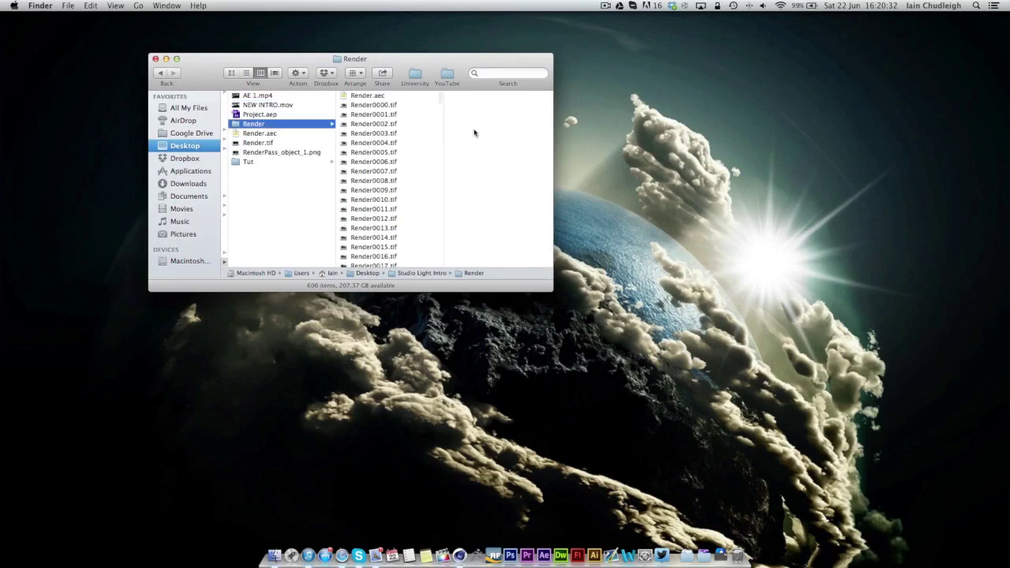
click(400, 106)
drag(552, 291, 928, 489)
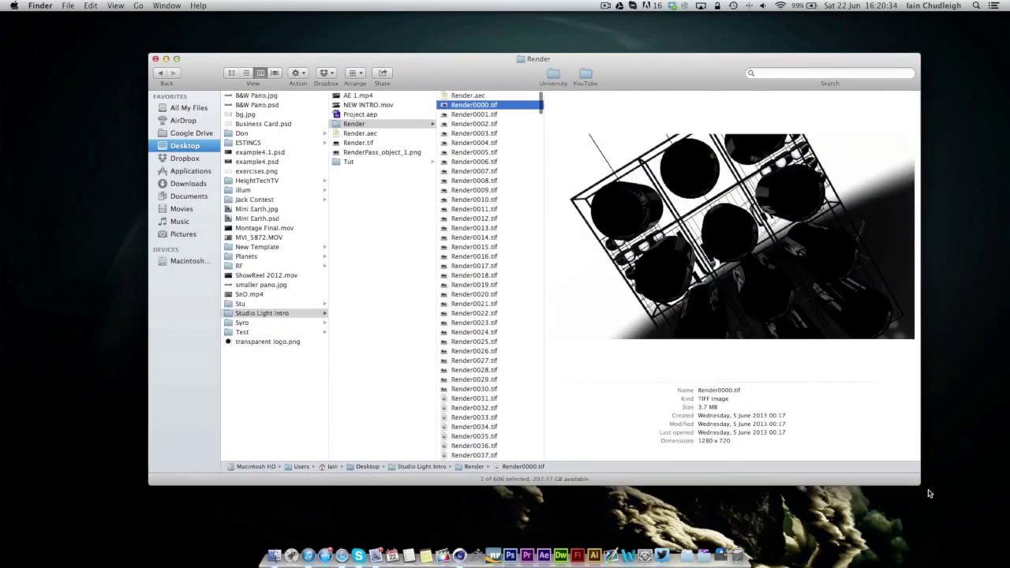
Quick Look through the rendered TIFF frames to the end, then scroll down to the depth pass files
key(space)
key(Down)
key(Down)
key(Down)
key(Down)
key(Down)
key(Down)
key(Down)
key(Down)
key(Down)
key(Down)
key(Down)
key(Down)
key(Down)
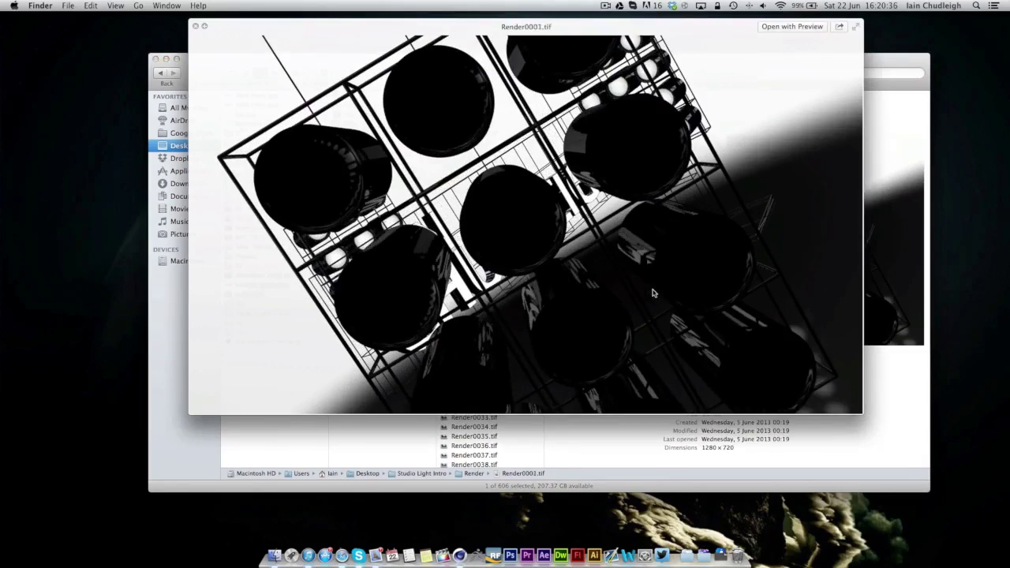
key(Down)
key(Down)
key(Down)
key(Down)
key(Down)
key(Down)
key(Down)
key(Down)
key(Down)
key(Down)
key(Down)
key(Down)
key(Down)
key(Down)
key(Down)
key(Down)
key(Down)
key(Down)
key(Down)
key(Down)
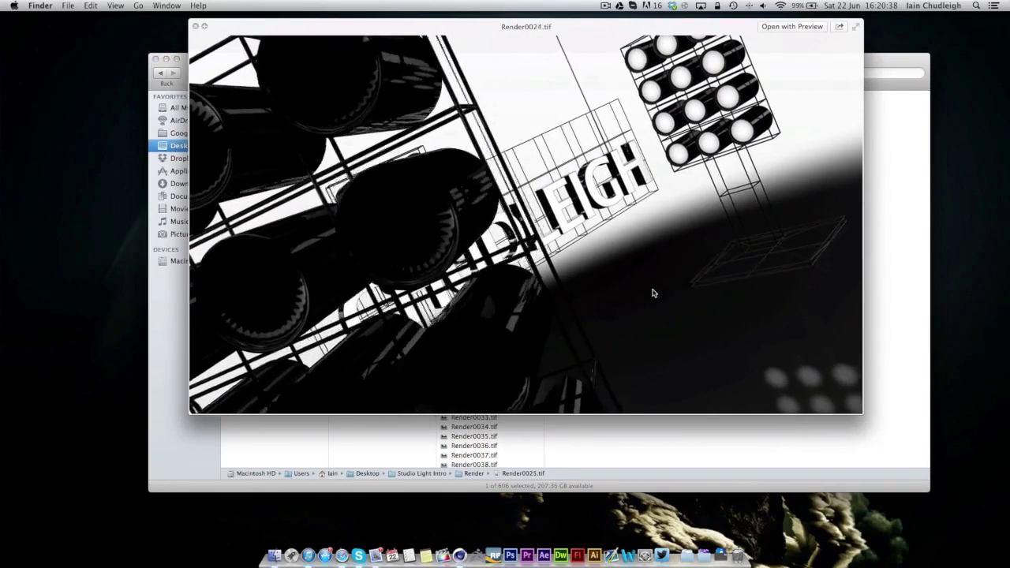
key(Down)
key(Down)
key(Down)
key(Down)
key(Down)
key(Down)
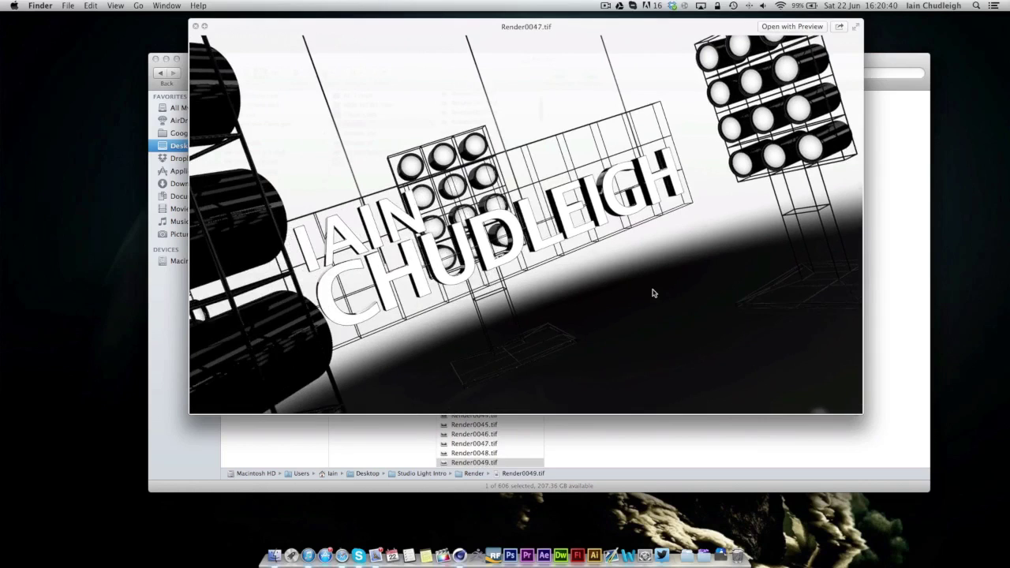
key(Down)
key(Down)
key(Down)
key(Down)
key(Down)
key(Down)
key(Down)
key(Down)
key(Down)
key(Down)
key(Down)
key(Down)
key(Down)
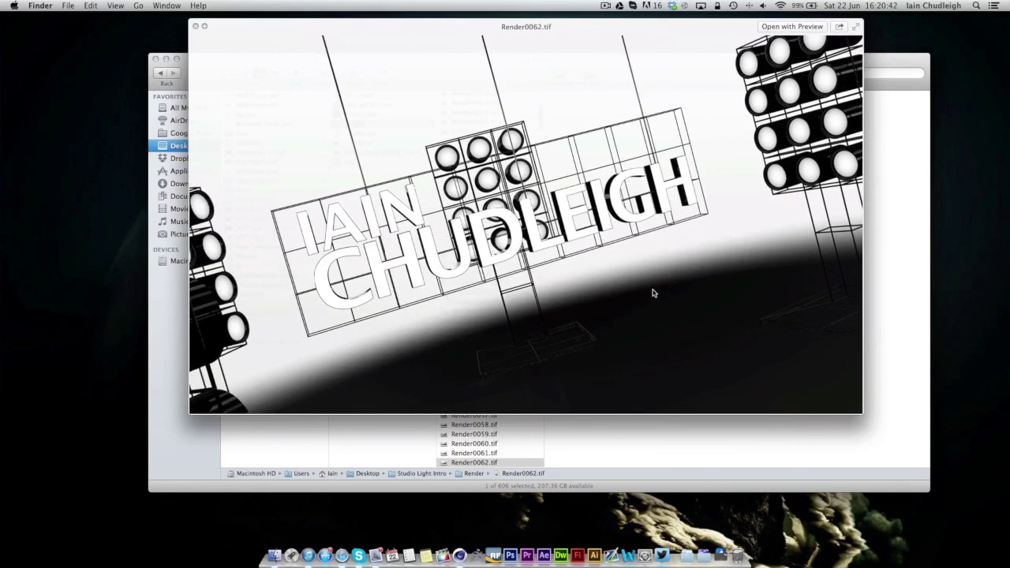
key(Down)
key(Down)
key(Down)
key(Down)
key(Down)
key(Down)
key(Down)
key(Down)
key(Down)
key(Down)
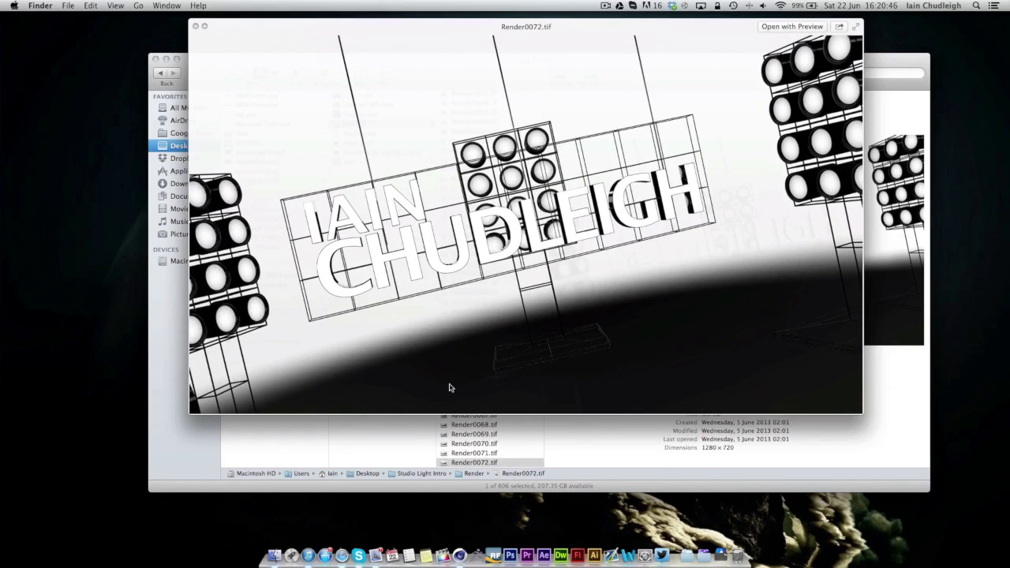
key(Down)
key(Down)
key(Down)
key(Down)
key(Down)
key(Down)
key(Down)
key(Down)
key(Down)
key(Down)
key(Down)
key(Down)
key(Down)
key(Down)
key(Down)
key(Down)
key(Down)
key(Down)
key(Down)
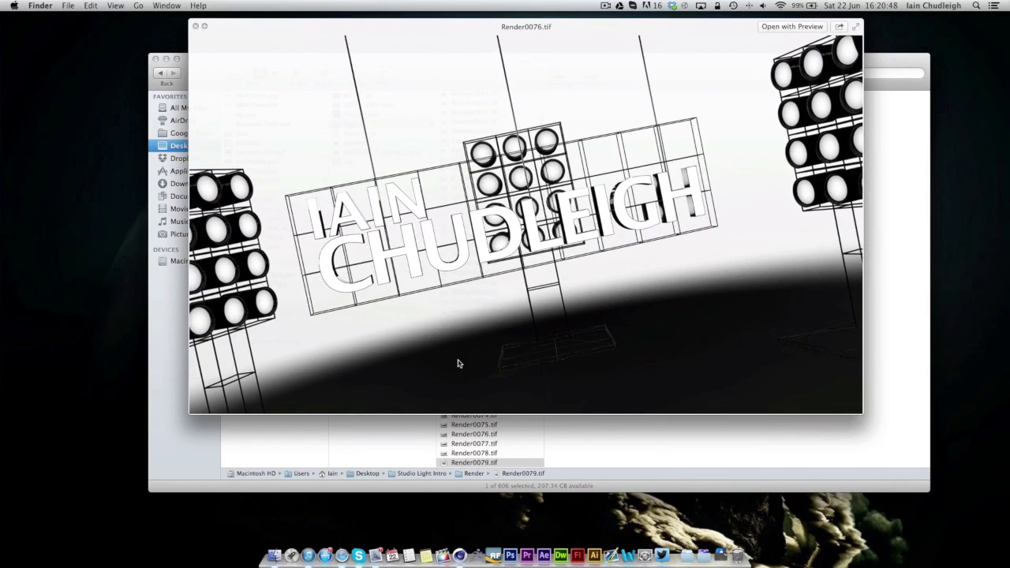
key(Down)
key(Down)
key(Down)
key(Down)
key(Down)
key(Down)
key(Down)
key(Down)
key(Down)
key(Down)
key(Down)
key(Down)
key(Down)
key(Down)
key(Down)
key(Down)
key(Down)
key(Down)
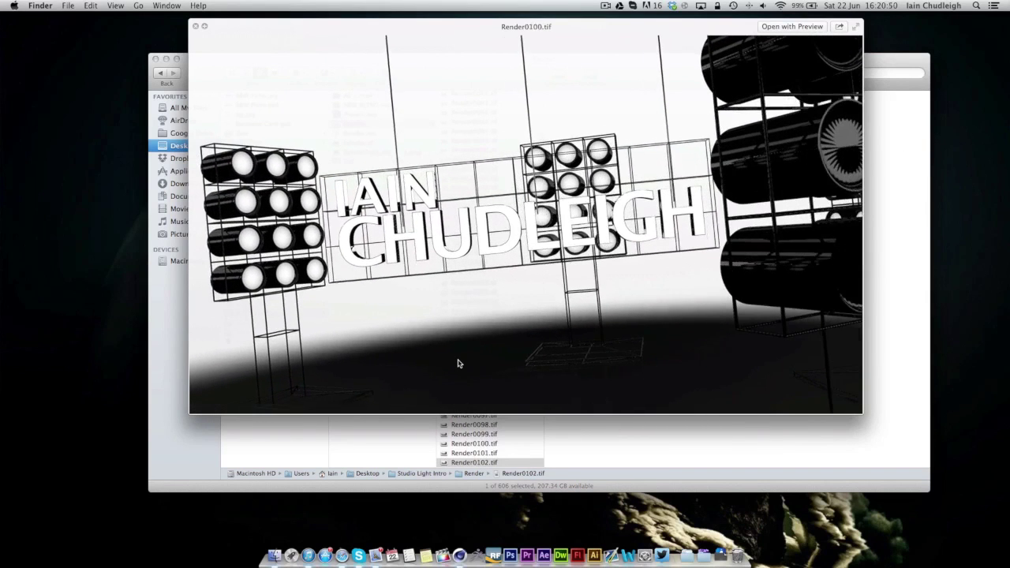
key(Down)
key(Down)
key(Down)
key(Down)
key(Down)
key(Down)
key(Down)
key(Down)
key(Down)
key(space)
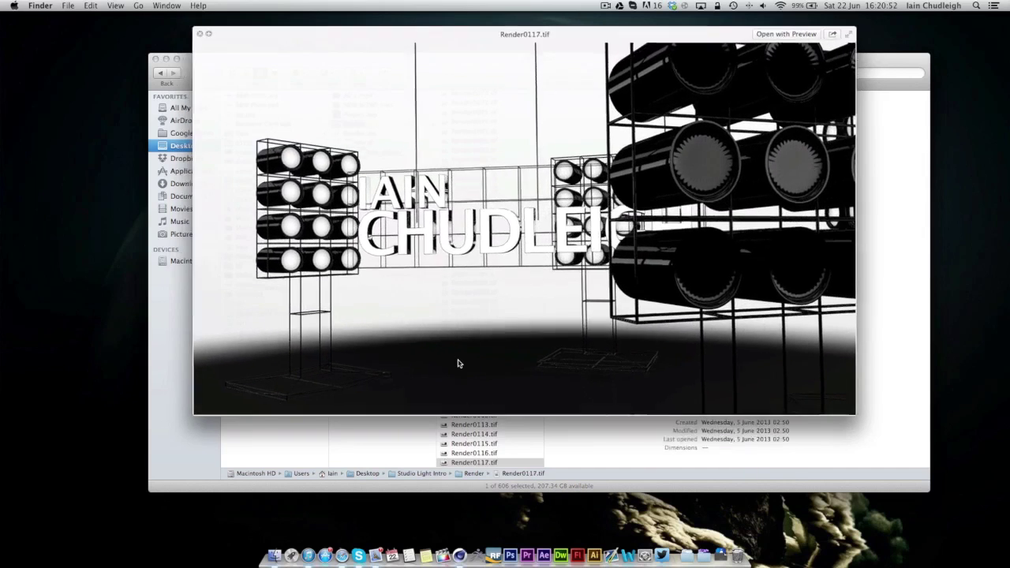
scroll(458, 363, down, 10)
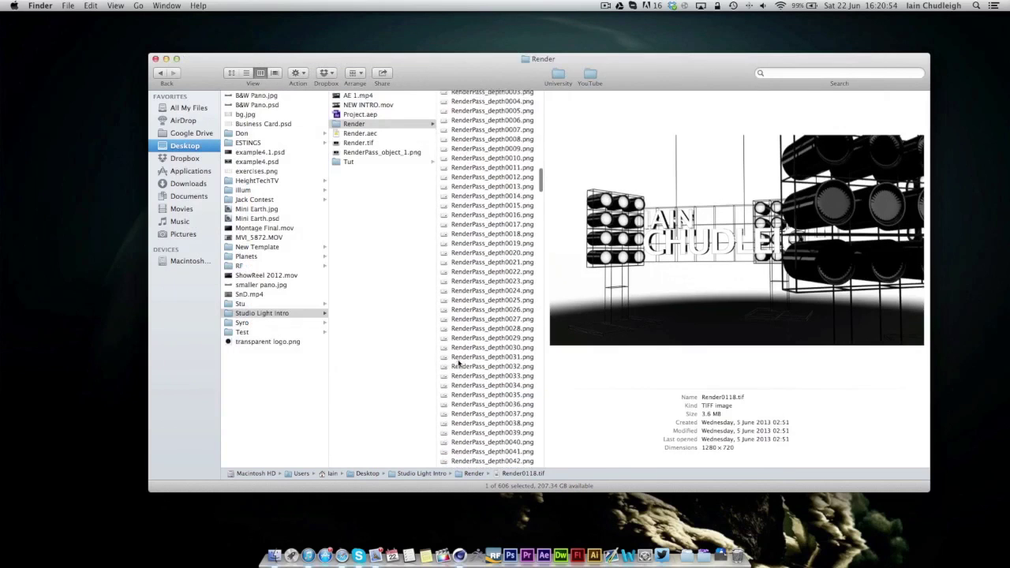
Preview the RenderPass depth frames in Quick Look, stepping through the sequence
click(476, 201)
key(space)
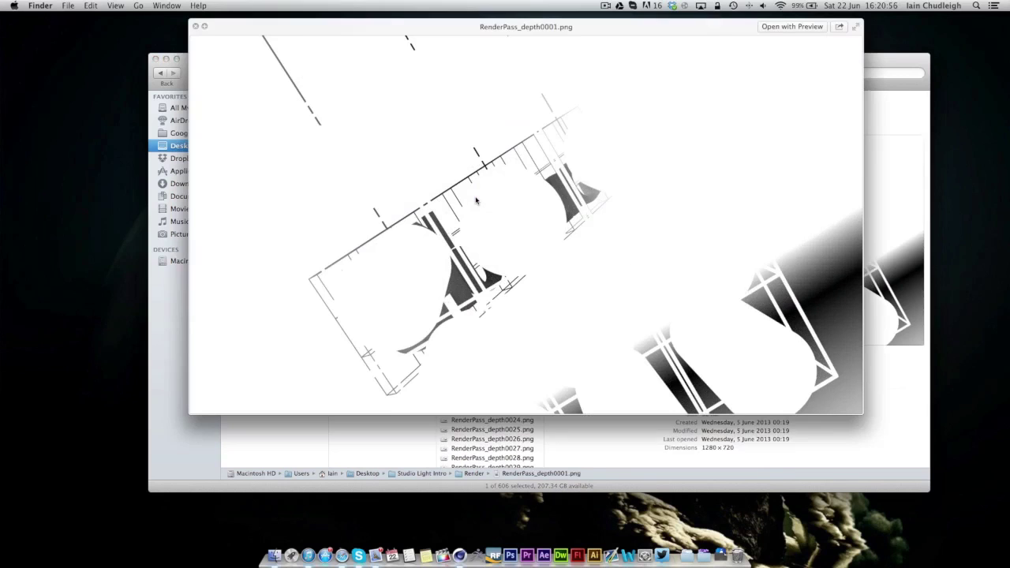
key(Down)
key(Down)
key(Down)
key(Down)
key(Down)
key(Down)
key(Down)
key(Down)
key(Down)
key(Down)
key(Down)
key(Down)
key(Down)
key(Down)
key(Down)
key(Down)
key(Down)
key(Down)
key(Down)
key(Down)
key(Down)
key(Down)
key(Down)
key(Down)
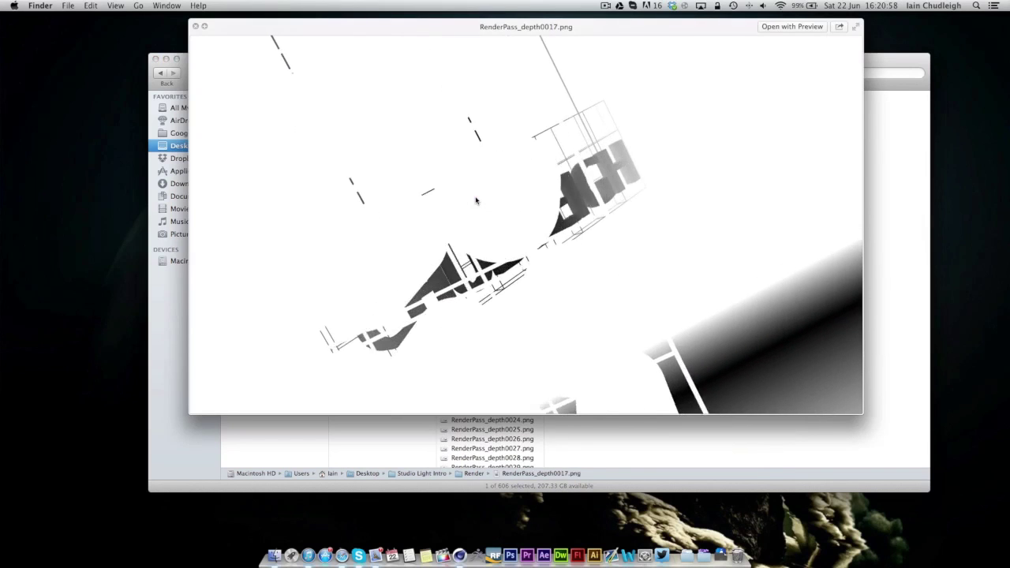
key(Down)
key(Down)
key(Down)
key(Down)
key(Down)
key(Down)
key(space)
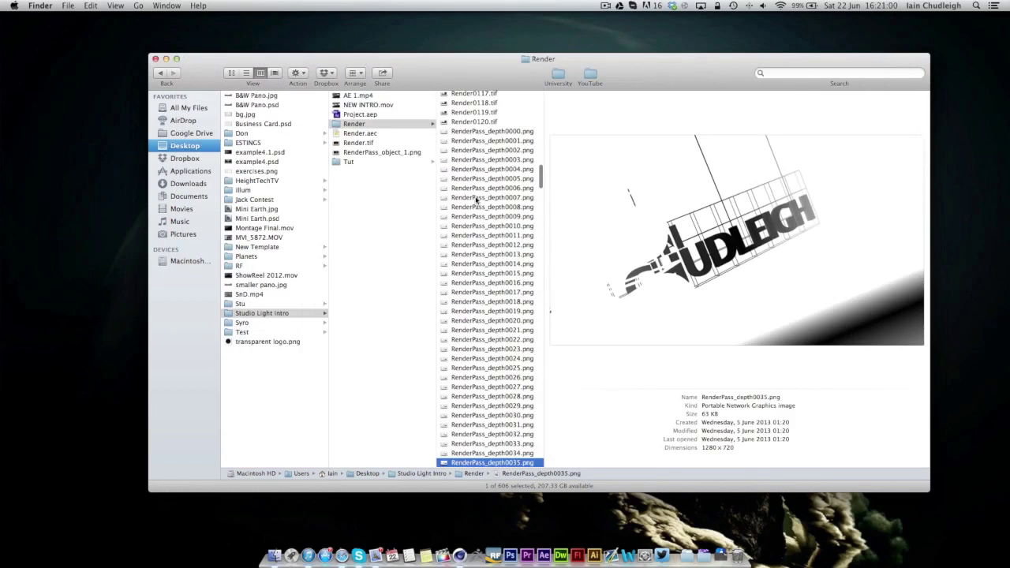
Step through the RenderPass_object_1 frame sequence in Quick Look
scroll(479, 213, down, 6)
scroll(478, 212, down, 15)
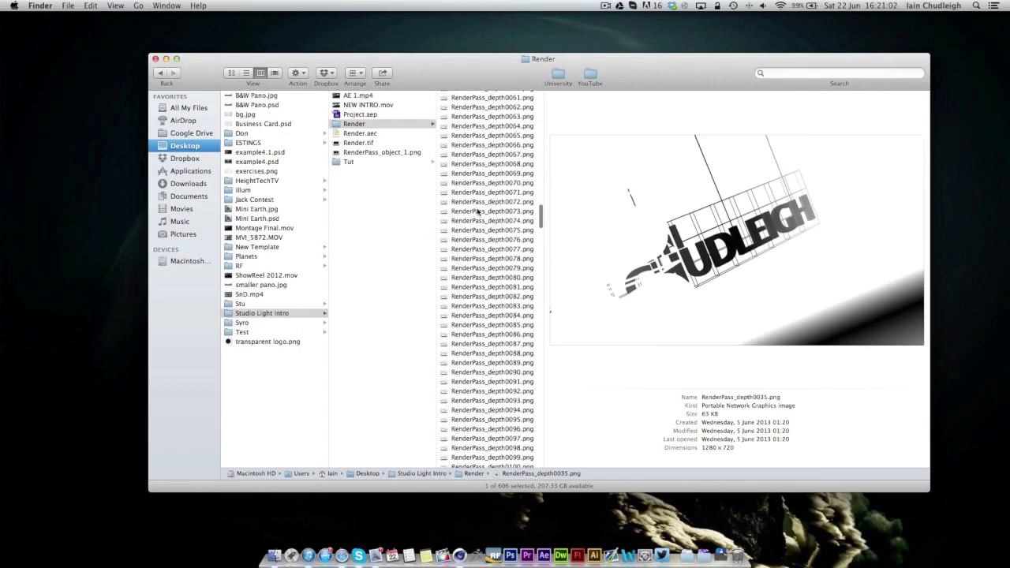
click(491, 309)
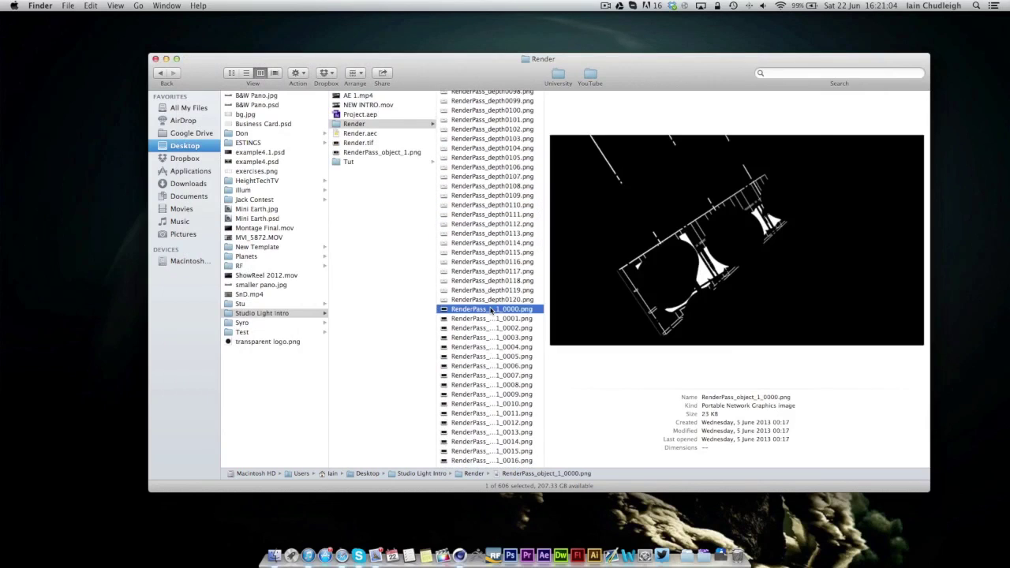
key(space)
key(Down)
key(Down)
key(Down)
key(Down)
key(Down)
key(Down)
key(Down)
key(Down)
key(Down)
key(Down)
key(Down)
key(Down)
key(Down)
key(Down)
key(Down)
key(Down)
key(Down)
key(Down)
key(Down)
key(Down)
key(Down)
key(Down)
key(Down)
key(Down)
key(Down)
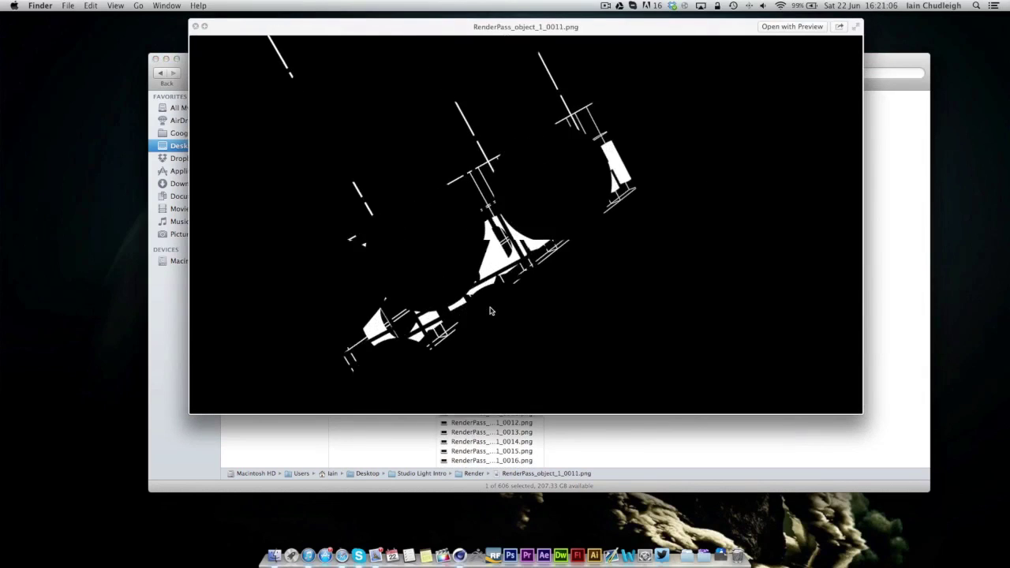
key(Down)
key(Down)
key(Down)
key(Down)
key(Down)
key(Down)
key(Down)
key(Down)
key(Down)
key(Down)
key(Down)
key(Down)
key(Down)
key(Down)
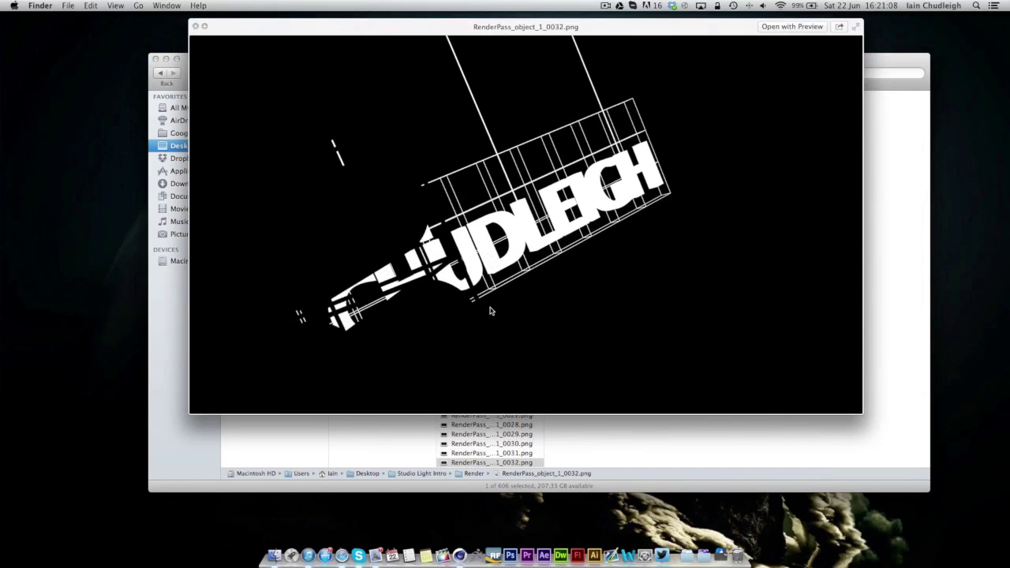
key(Down)
key(Down)
key(Down)
key(Down)
key(Down)
key(Down)
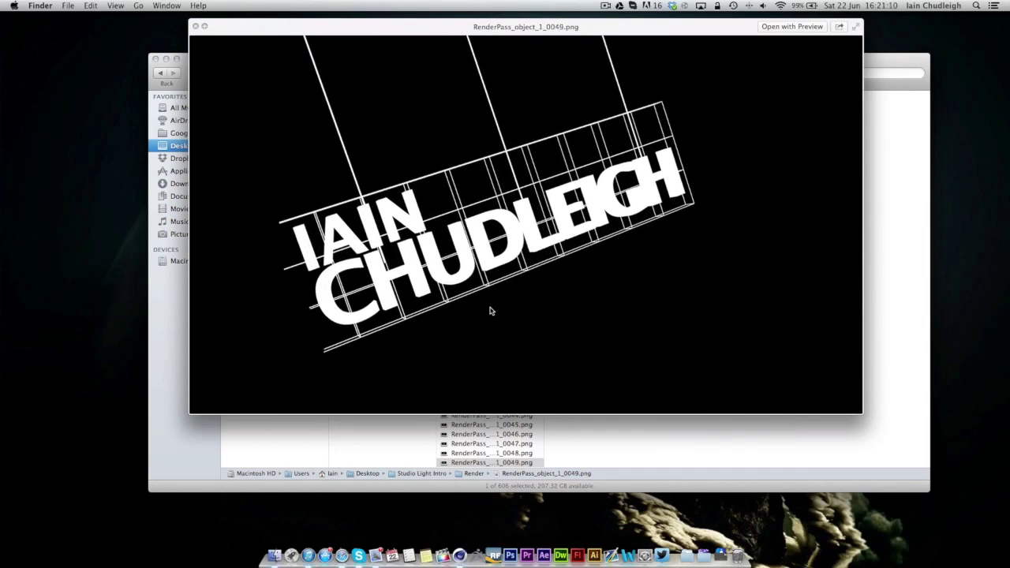
key(Up)
key(Up)
key(Up)
key(Up)
key(Up)
key(Up)
key(Up)
key(space)
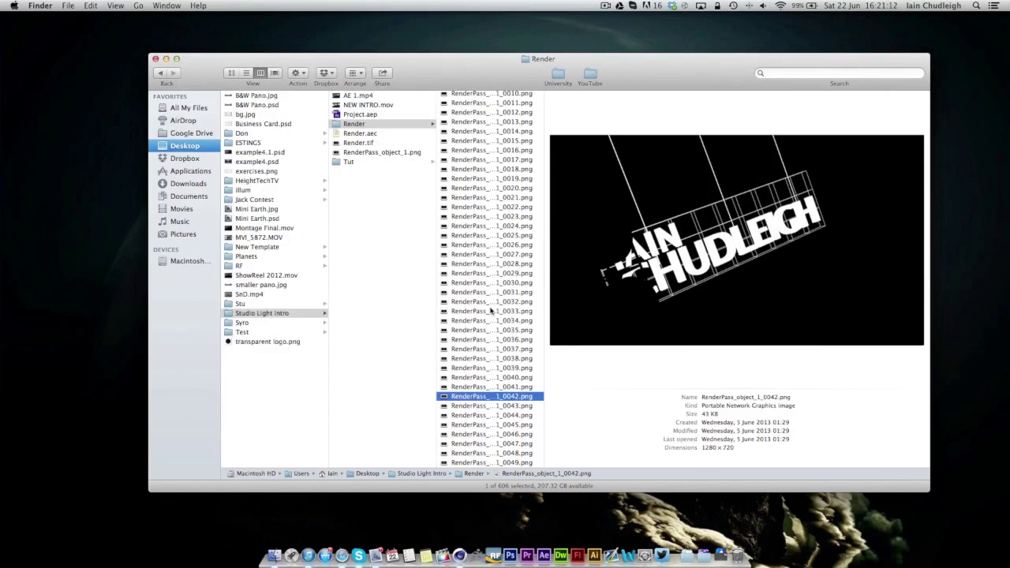
scroll(491, 310, down, 15)
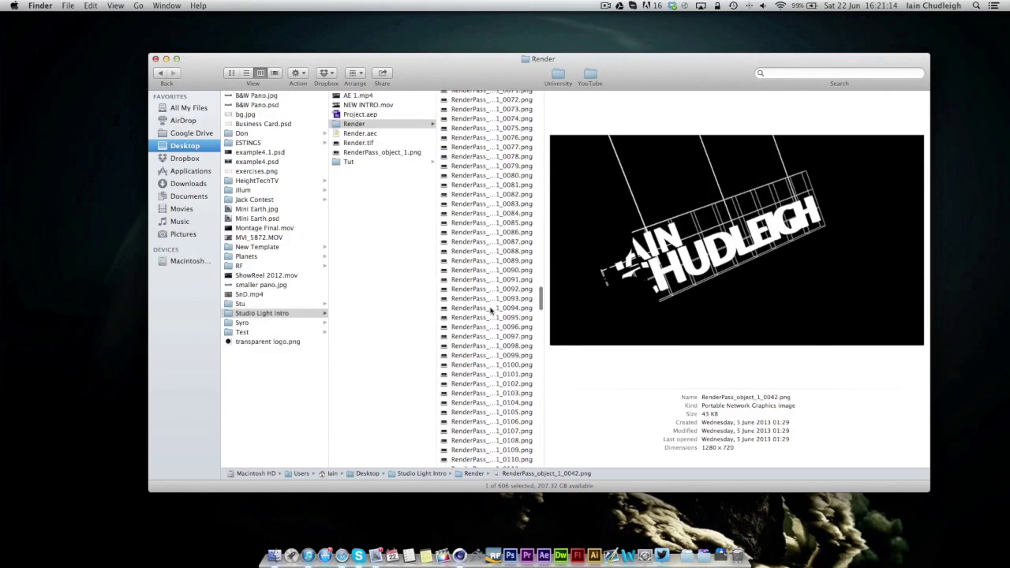
click(491, 310)
Preview frames from the object pass 2 sequence
scroll(491, 311, down, 9)
click(491, 312)
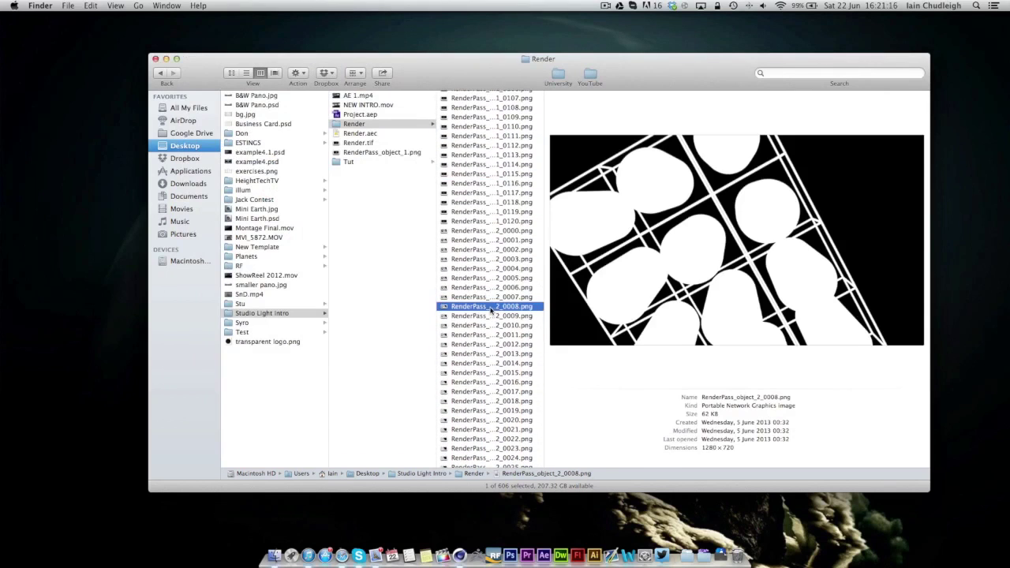
key(Down)
key(Down)
key(Down)
key(Down)
key(Down)
key(Down)
key(Down)
key(Down)
key(Down)
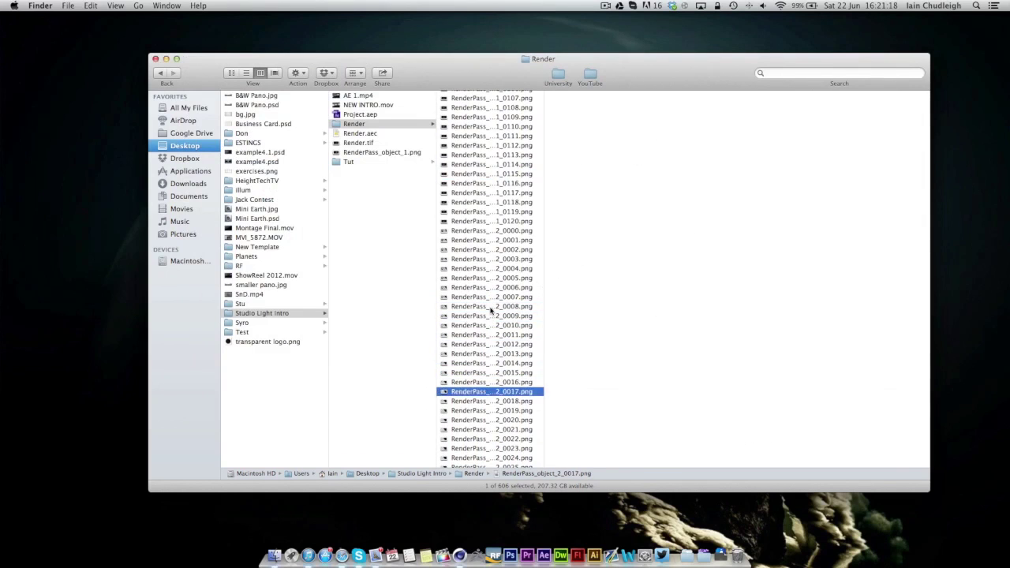
scroll(491, 310, down, 15)
click(491, 311)
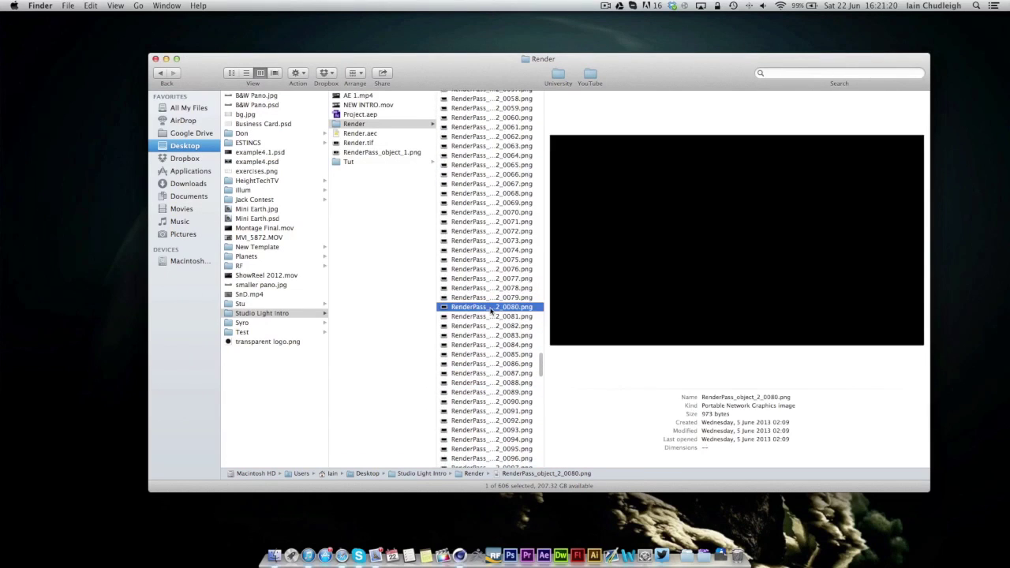
key(Down)
key(Down)
key(Down)
key(Down)
key(Down)
key(Down)
key(Down)
key(Down)
scroll(489, 316, down, 20)
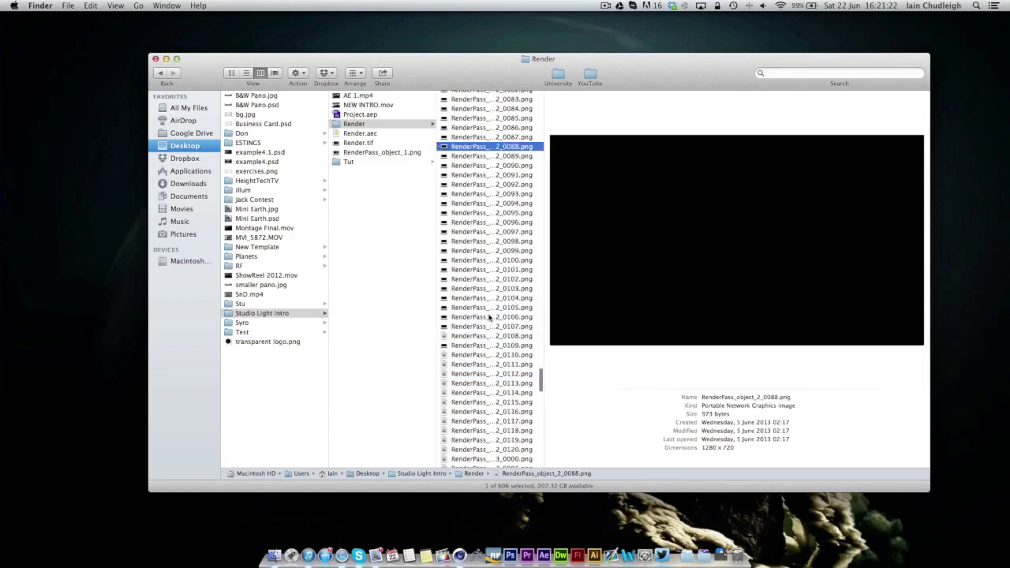
Browse object pass 3 frames up to 3_0089, then return to the Studio Light Intro folder
click(490, 316)
scroll(490, 315, down, 12)
click(489, 316)
scroll(489, 316, down, 10)
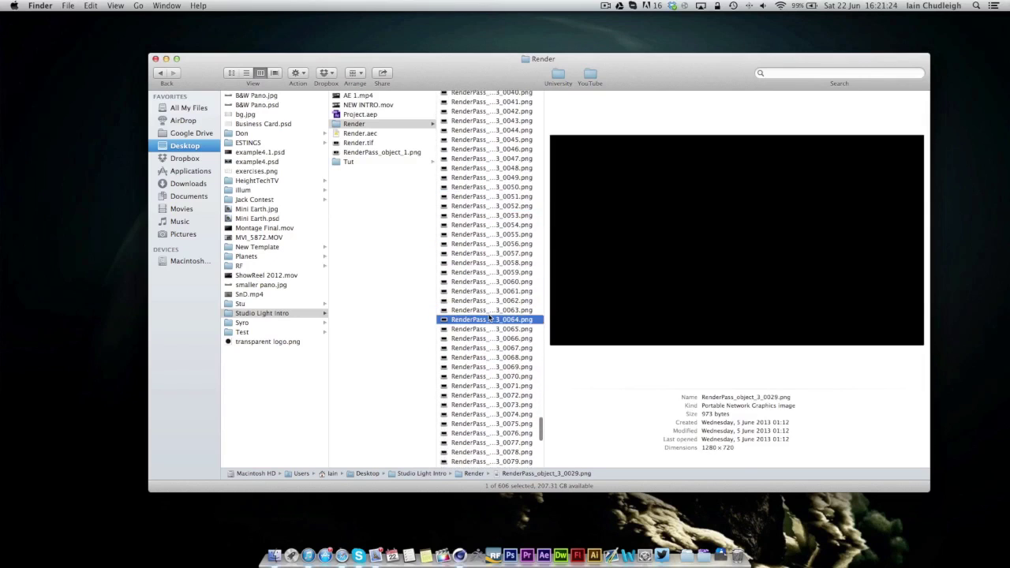
click(490, 317)
scroll(489, 318, down, 10)
click(489, 318)
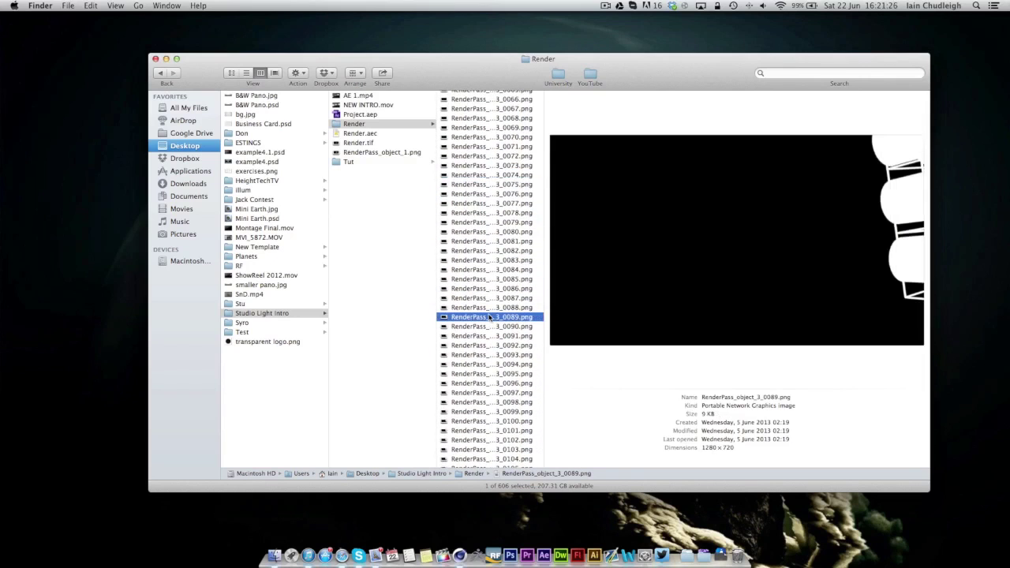
key(Down)
key(Down)
key(Down)
key(Down)
key(Down)
key(Down)
key(Down)
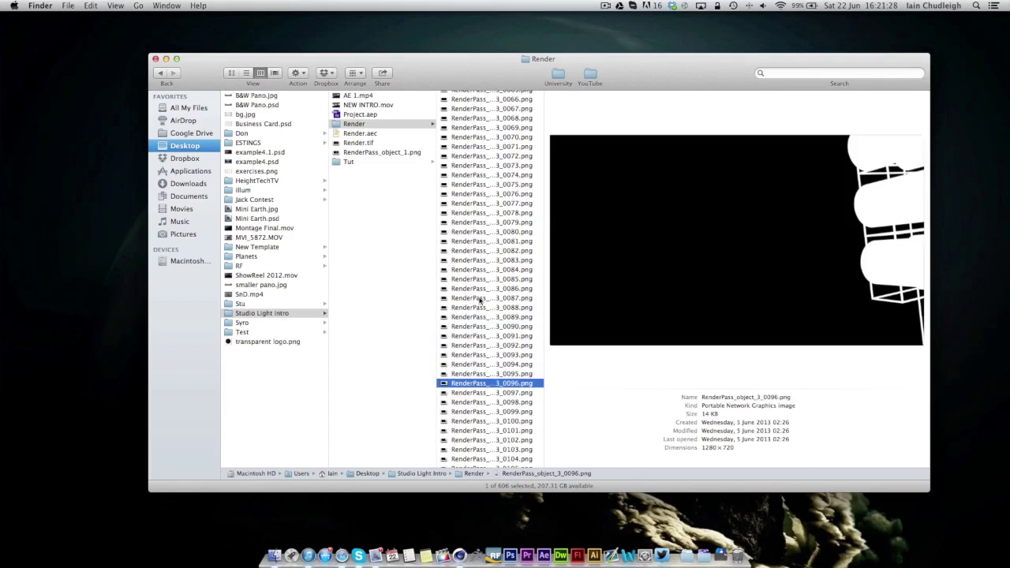
click(415, 248)
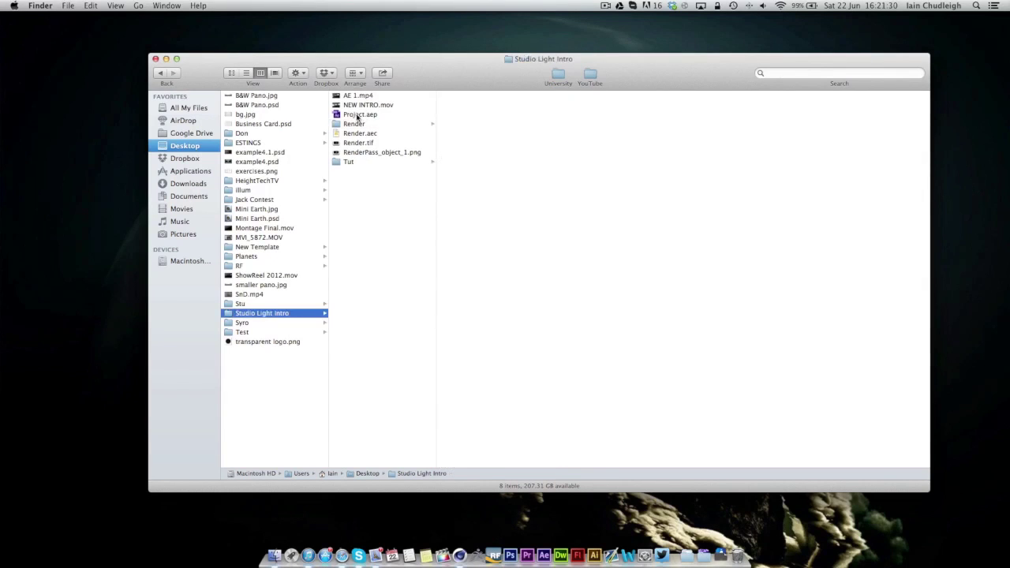
Open Project.aep in After Effects and show its Render composition
double_click(357, 115)
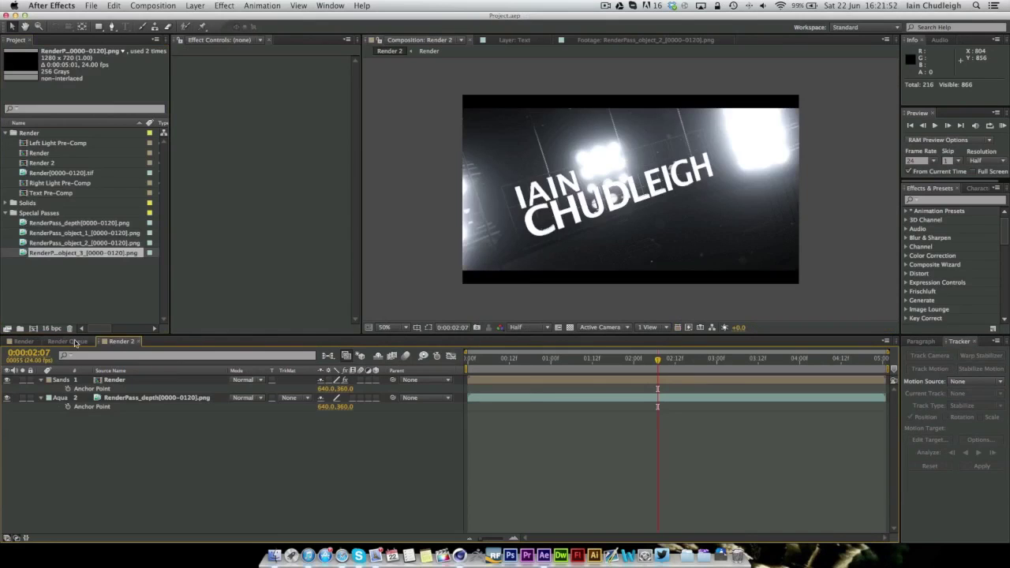
click(28, 343)
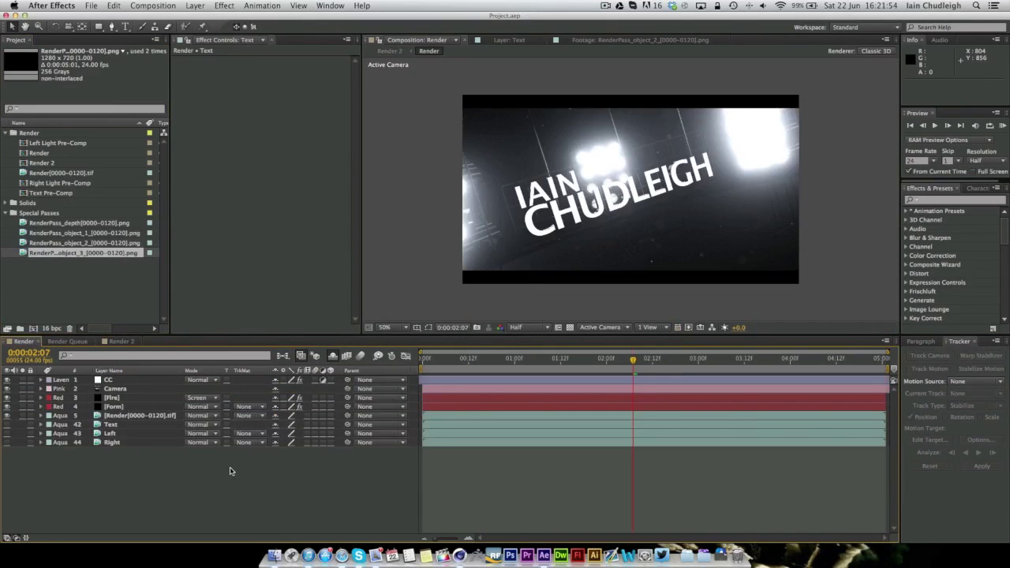
click(604, 5)
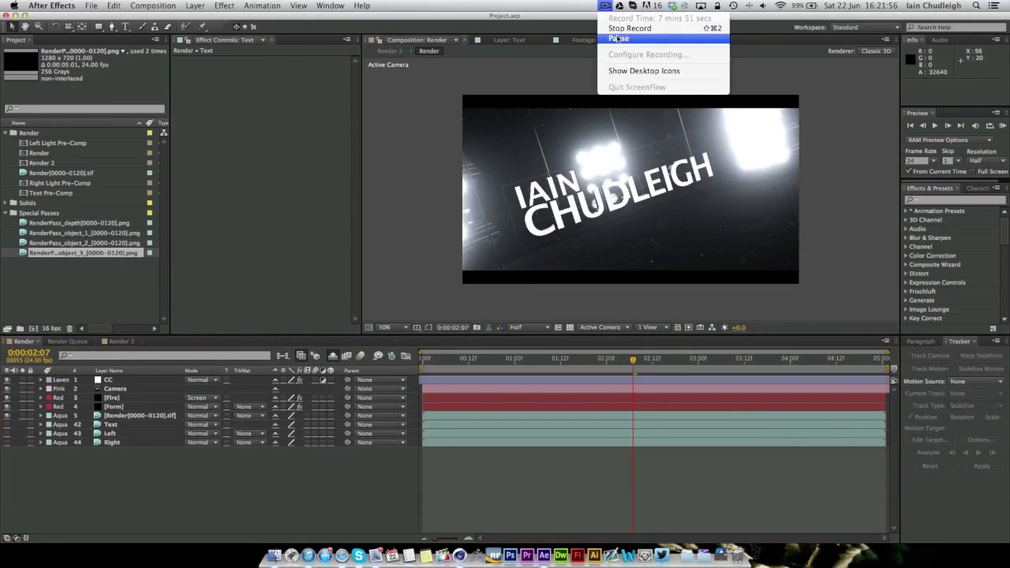
click(620, 39)
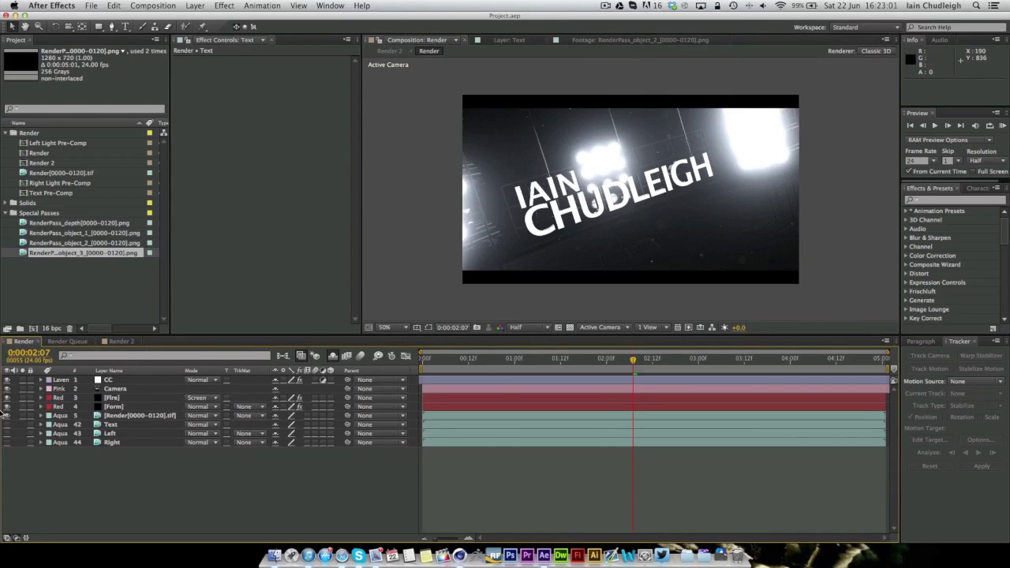
Hide the two red effect layers and scrub through the title animation
drag(7, 408, 8, 395)
drag(530, 368, 483, 363)
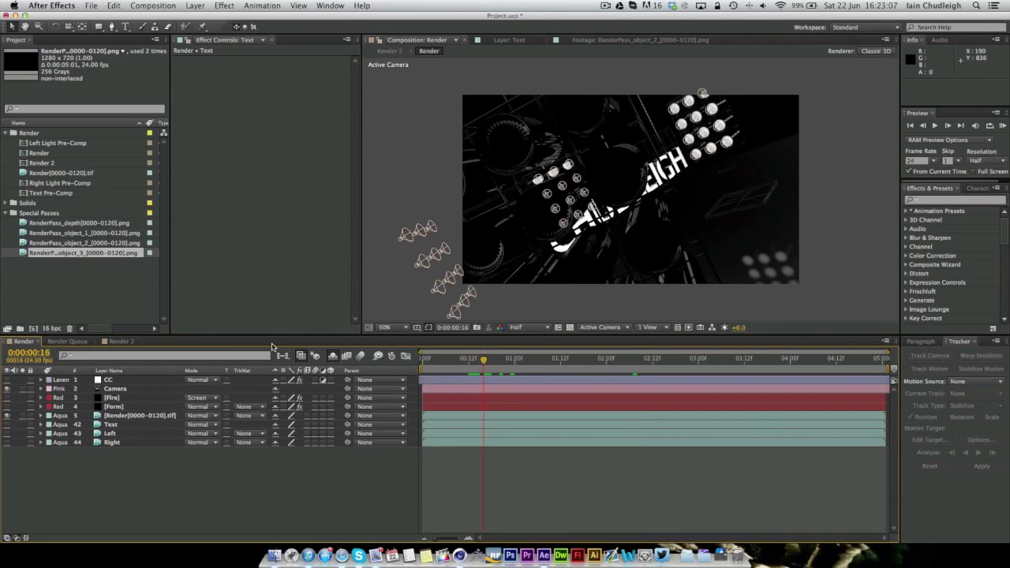
drag(452, 361, 580, 363)
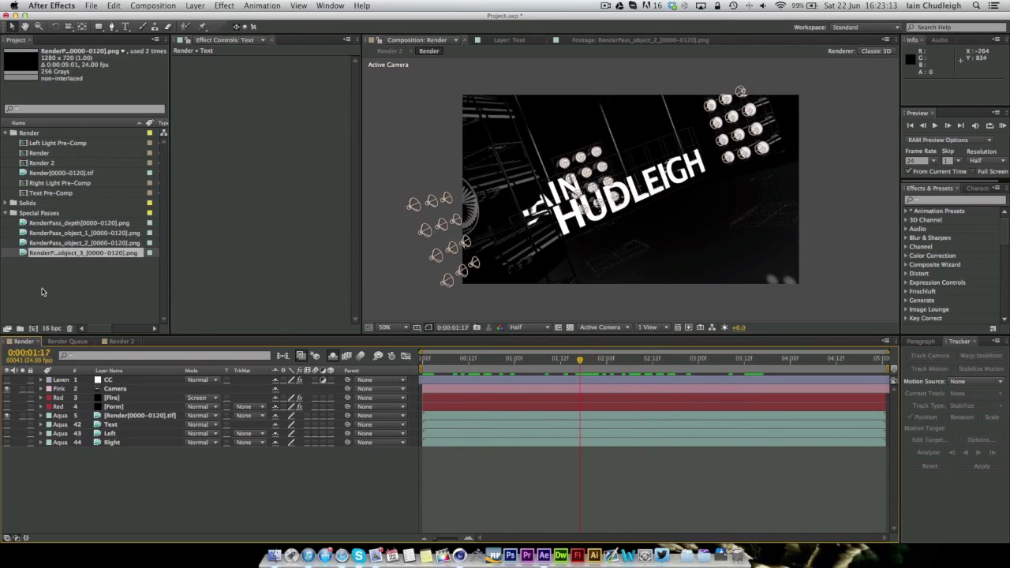
click(79, 306)
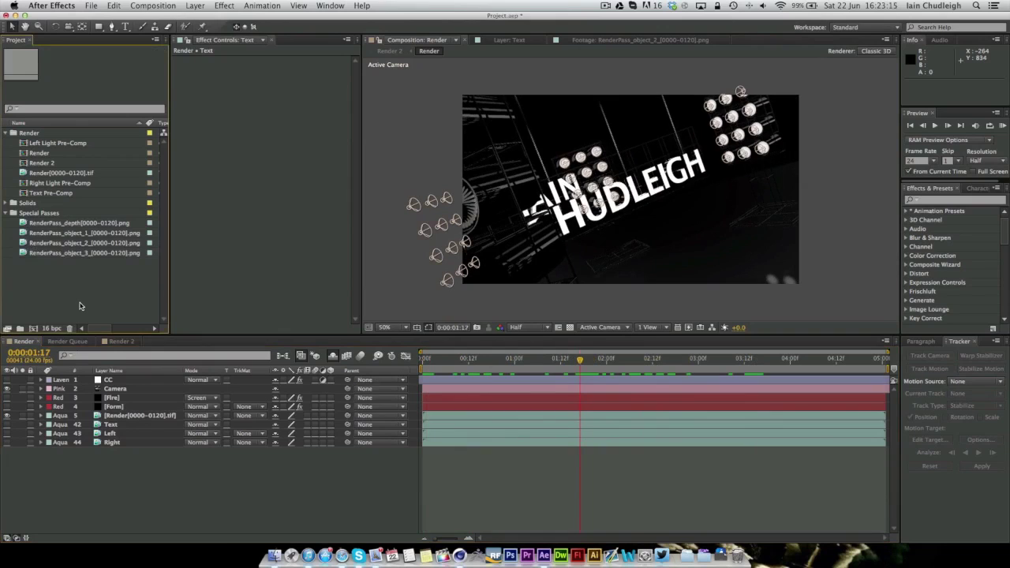
click(195, 5)
Create a new composition named Studio Lights
click(158, 19)
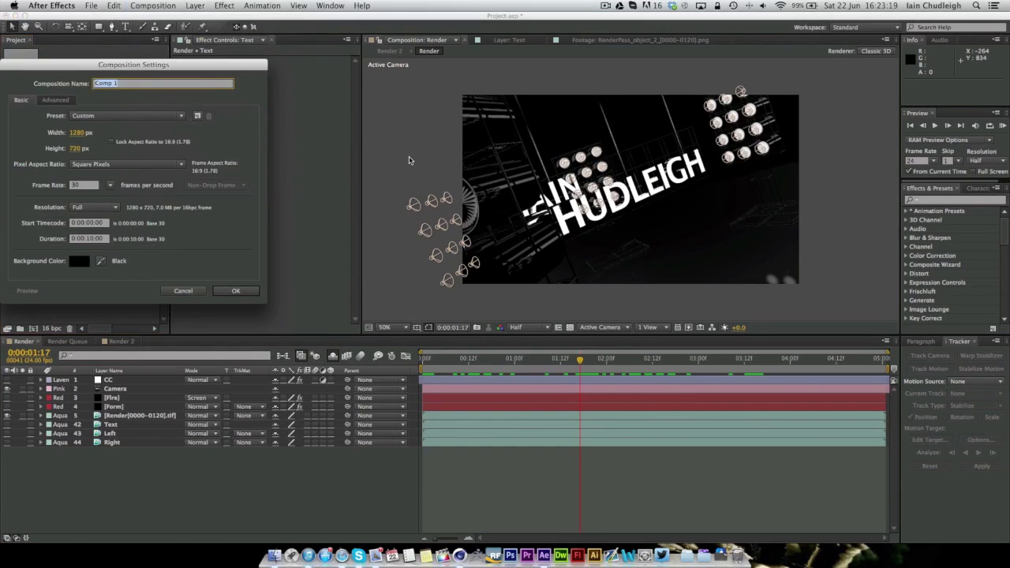
text(R)
text(tudio Lights)
key(Return)
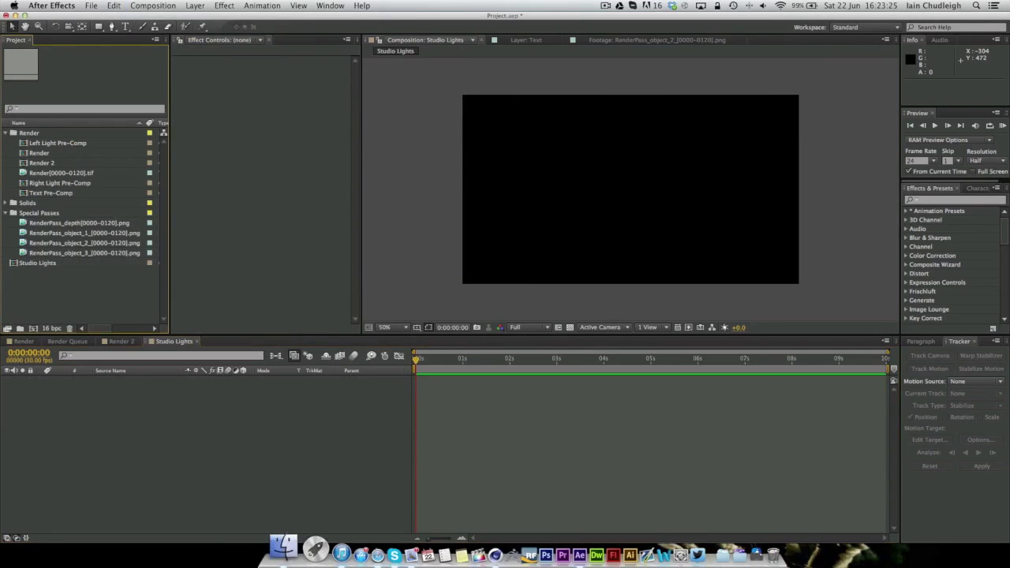
Import Render.aec from the Finder Render folder into the Project panel
click(275, 555)
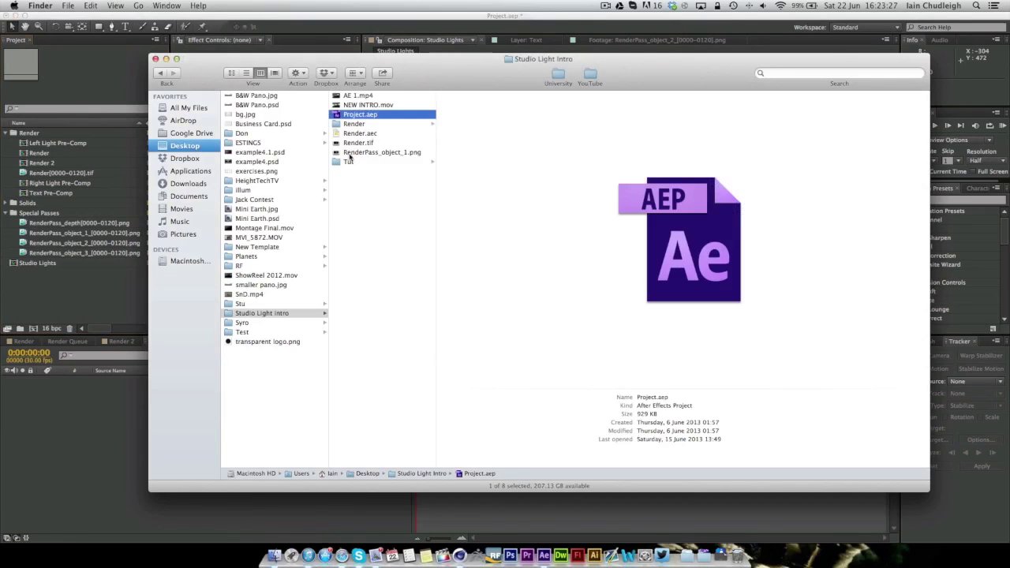
click(355, 124)
double_click(468, 96)
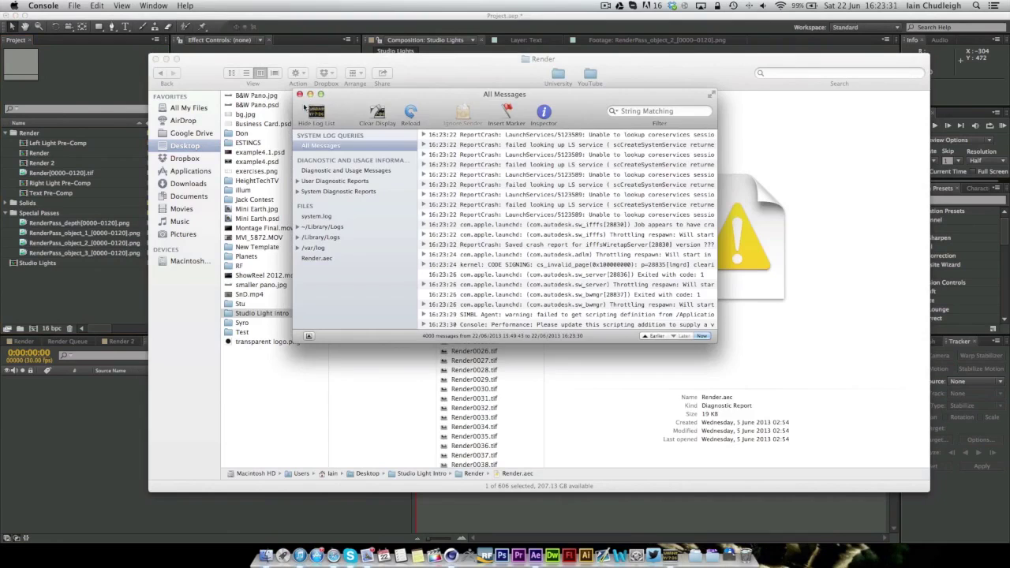
click(300, 95)
drag(462, 97, 48, 294)
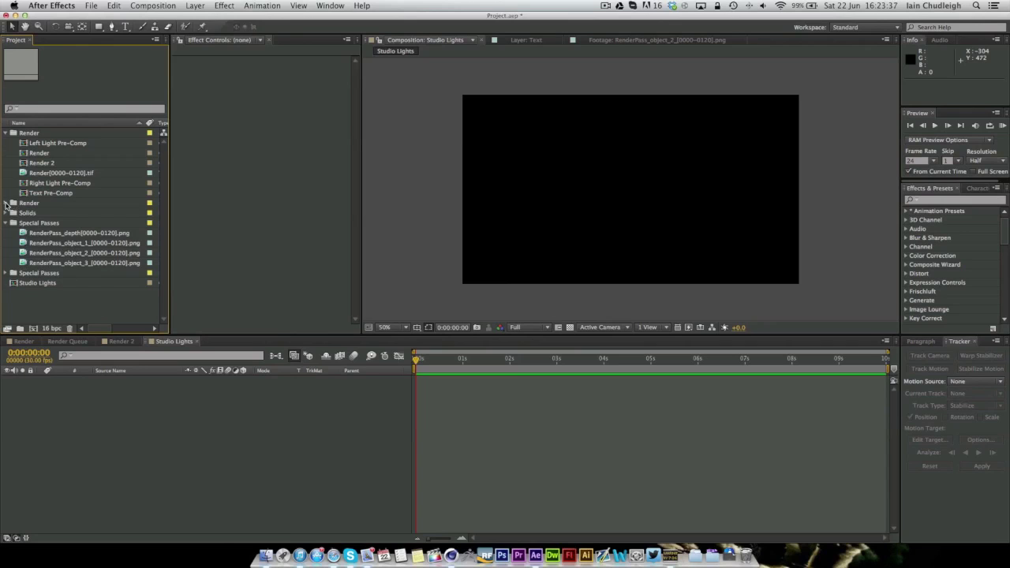
click(6, 203)
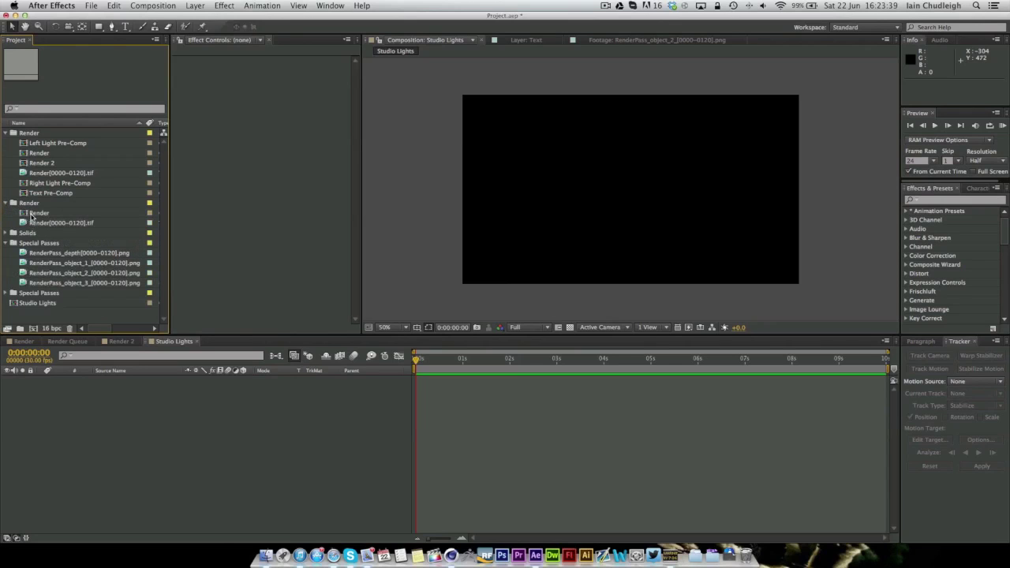
double_click(28, 214)
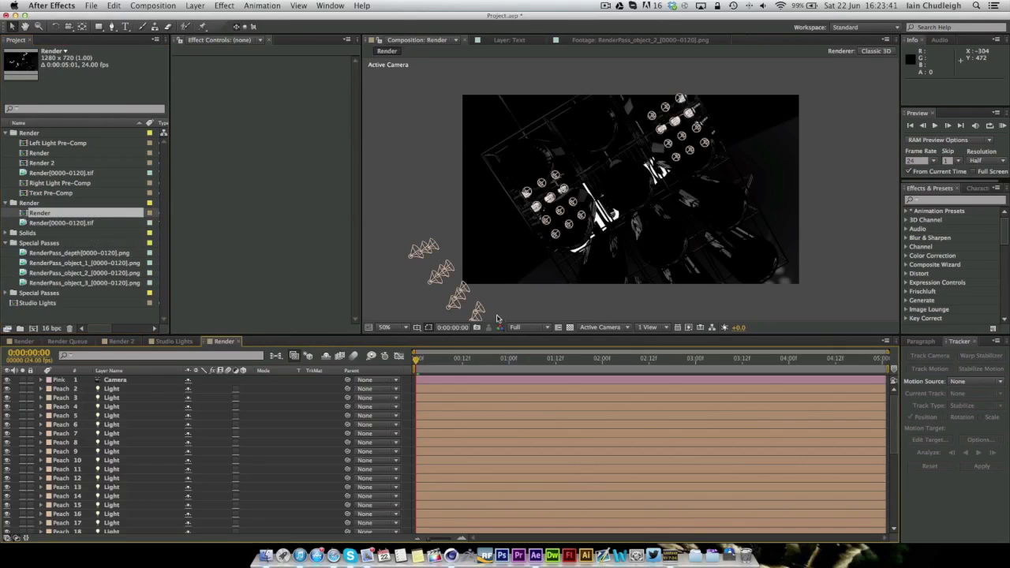
drag(439, 364, 404, 364)
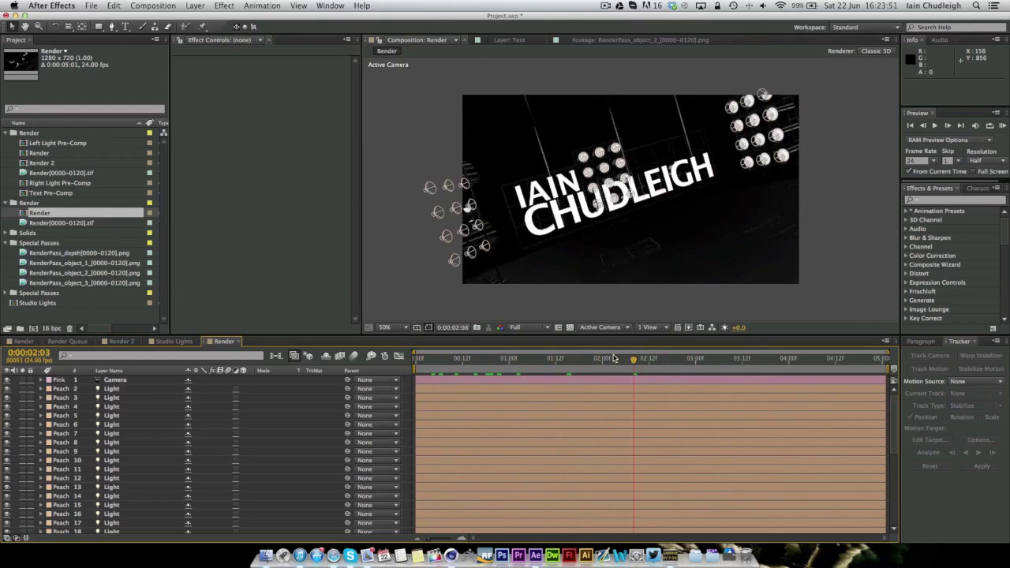
click(333, 373)
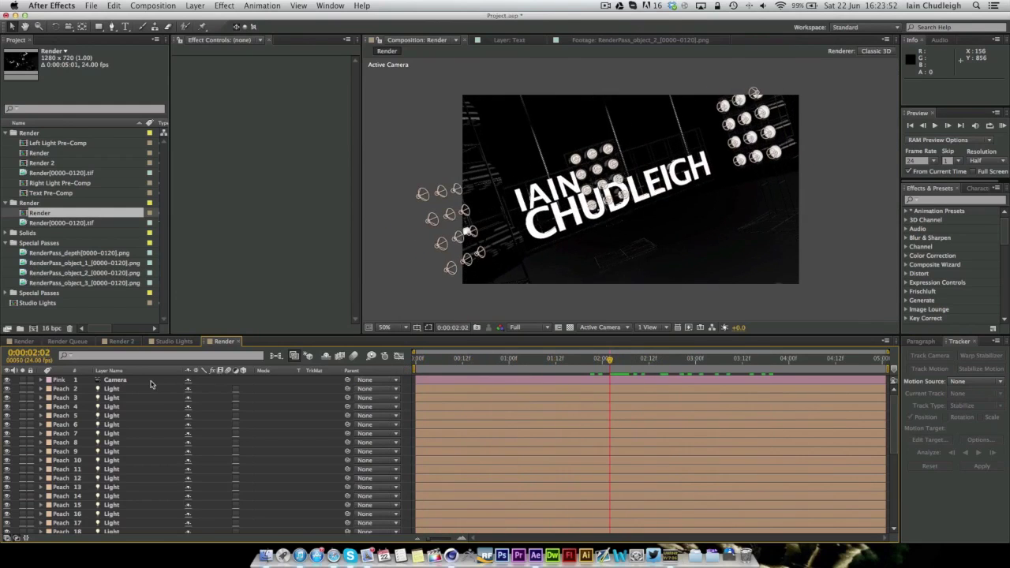
click(111, 390)
click(115, 400)
click(117, 416)
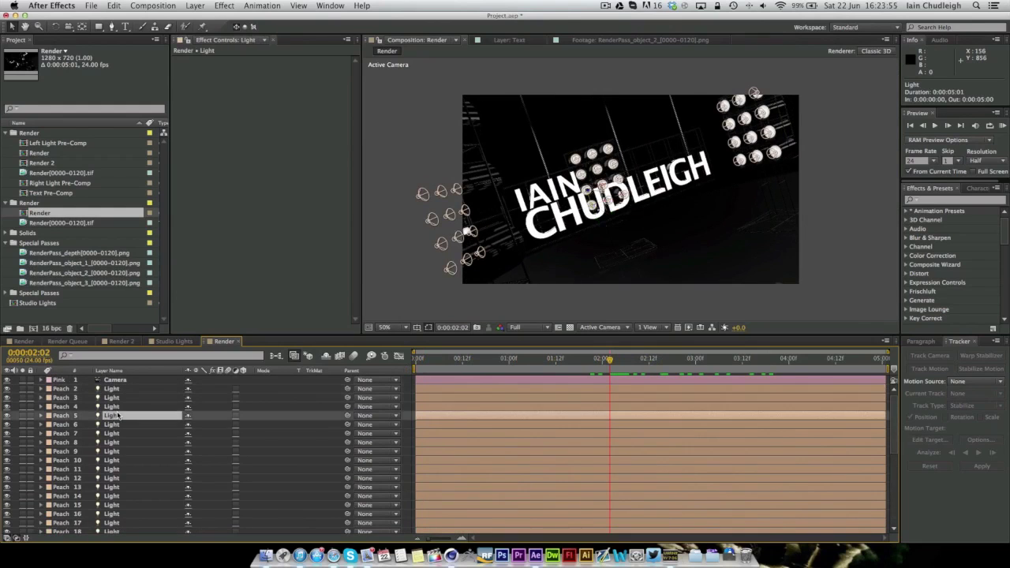
key(ctrl+d)
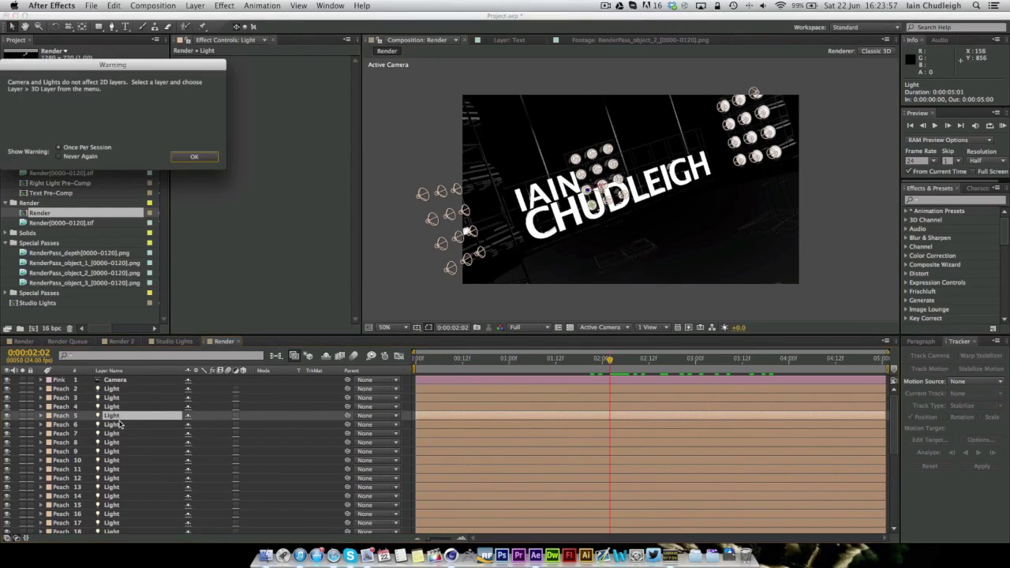
click(197, 156)
click(122, 424)
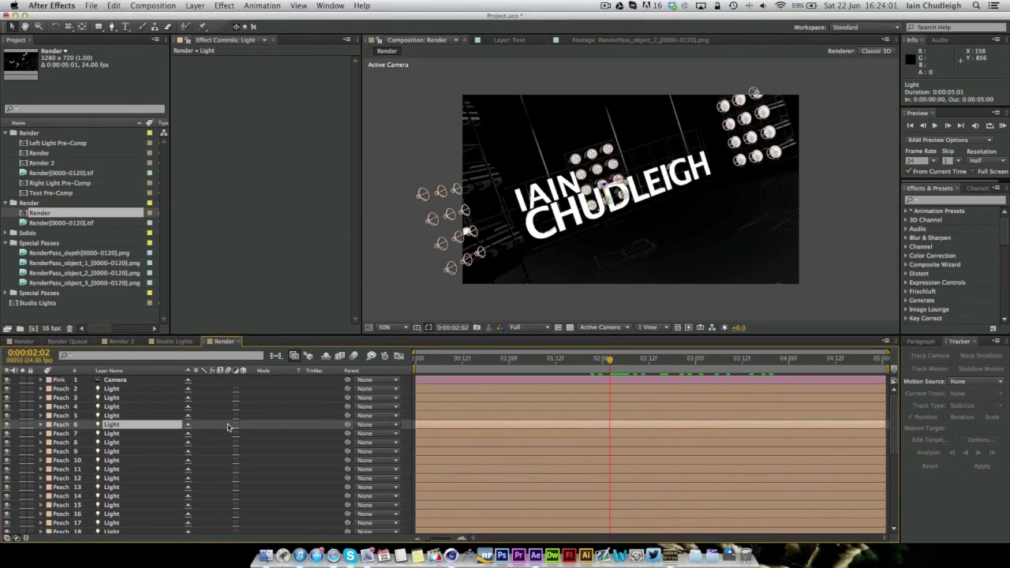
click(142, 453)
scroll(135, 472, down, 5)
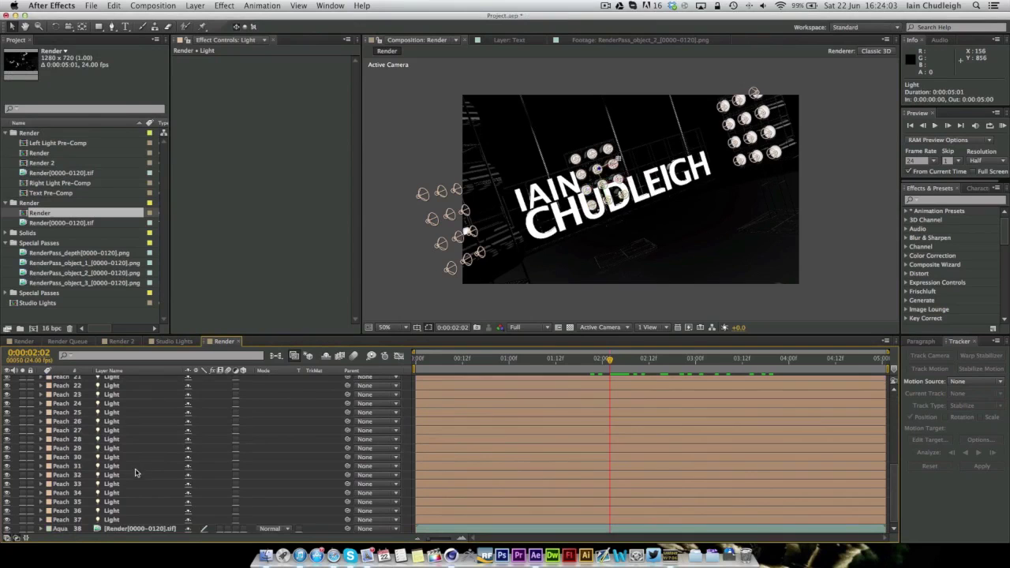
click(110, 519)
click(111, 511)
click(111, 502)
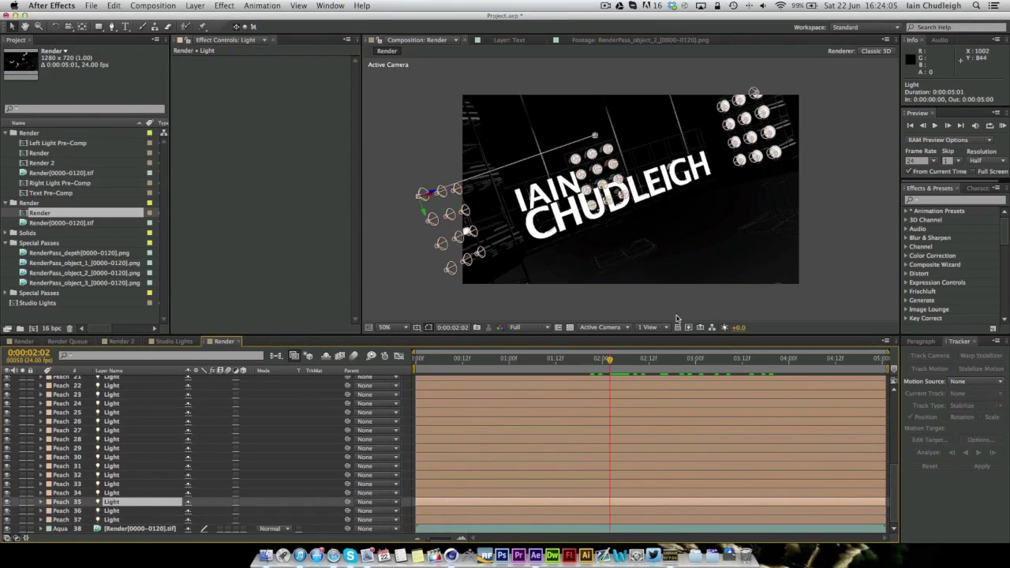
drag(510, 357, 567, 356)
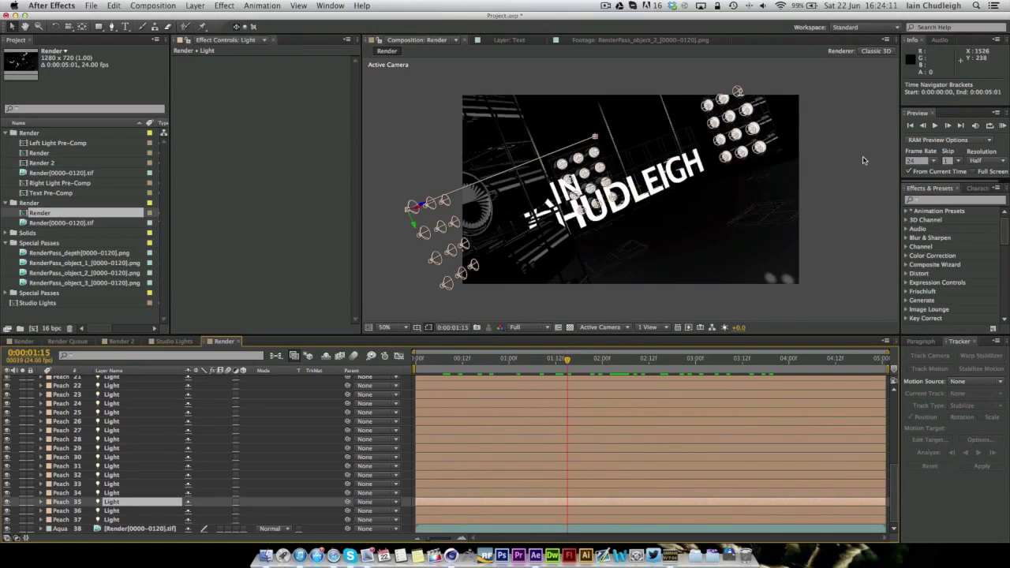
mouse_move(490, 357)
mouse_down()
mouse_move(442, 356)
mouse_move(543, 370)
mouse_move(759, 361)
mouse_move(502, 361)
mouse_up()
scroll(48, 407, up, 3)
scroll(47, 407, up, 5)
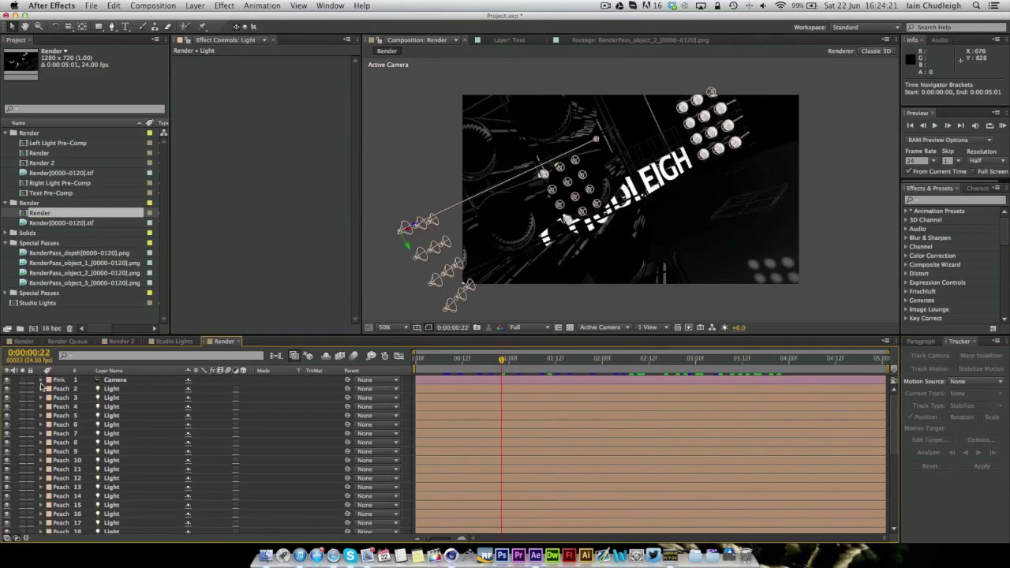
scroll(49, 388, down, 6)
scroll(63, 413, up, 8)
click(126, 390)
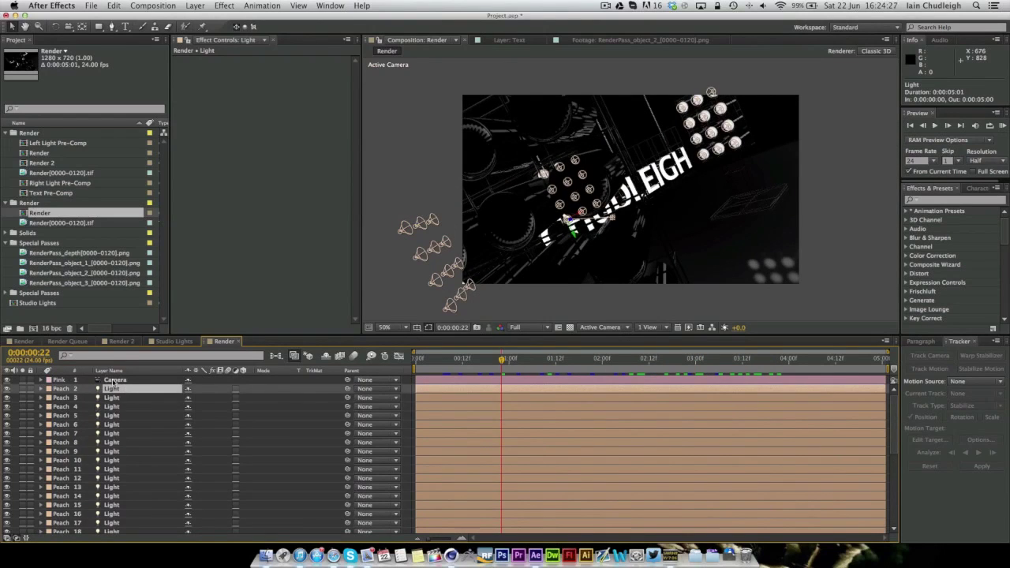
scroll(127, 428, down, 6)
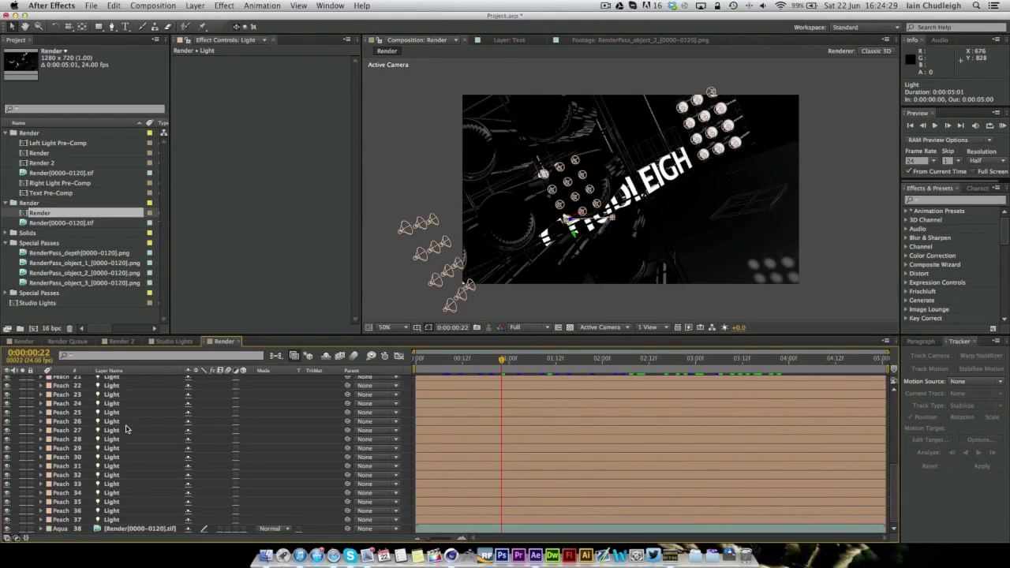
Shy-hide light layers 2–37, then scrub to the title around 2:10
shift+click(107, 521)
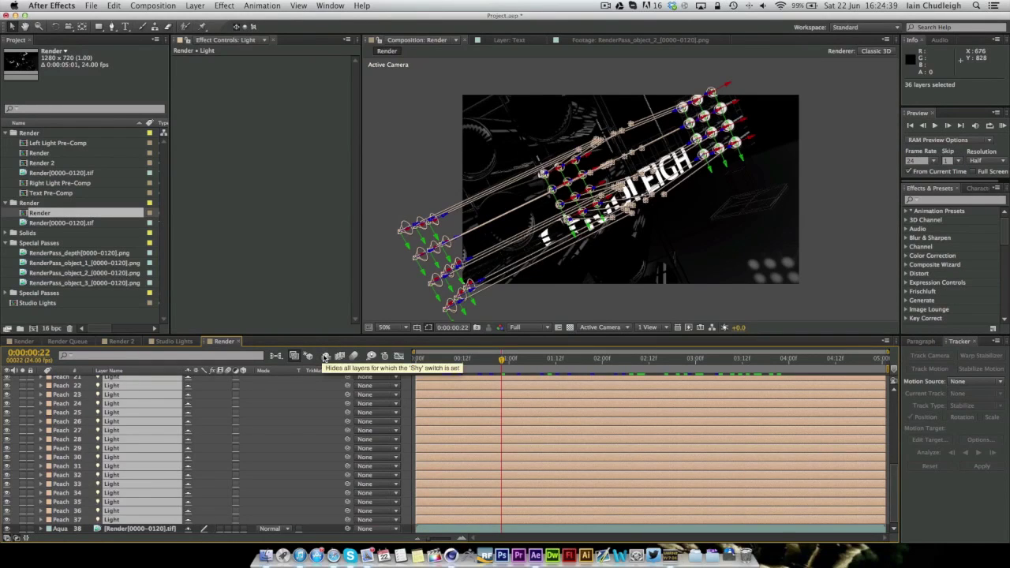
click(325, 358)
click(263, 425)
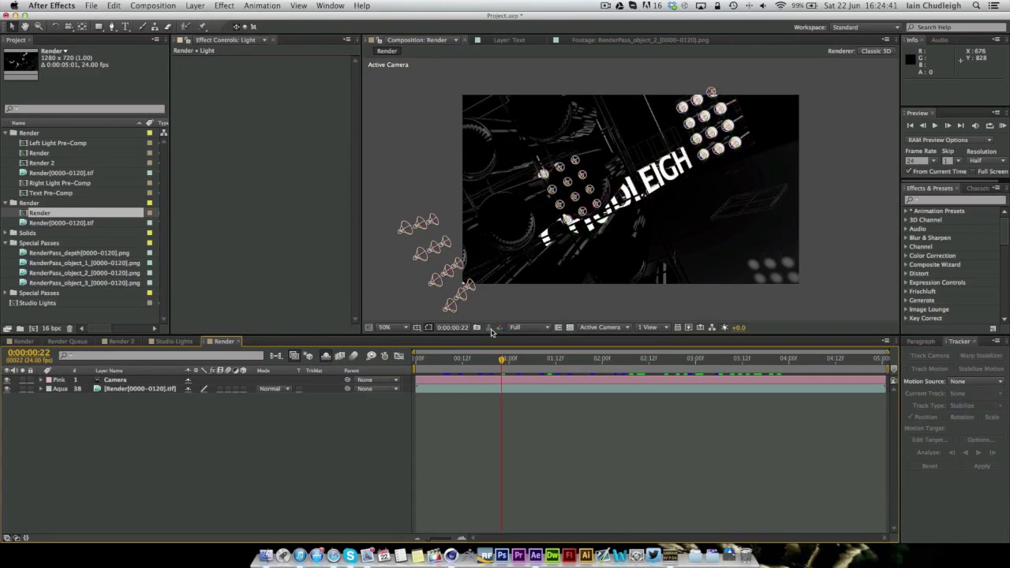
drag(502, 361, 641, 368)
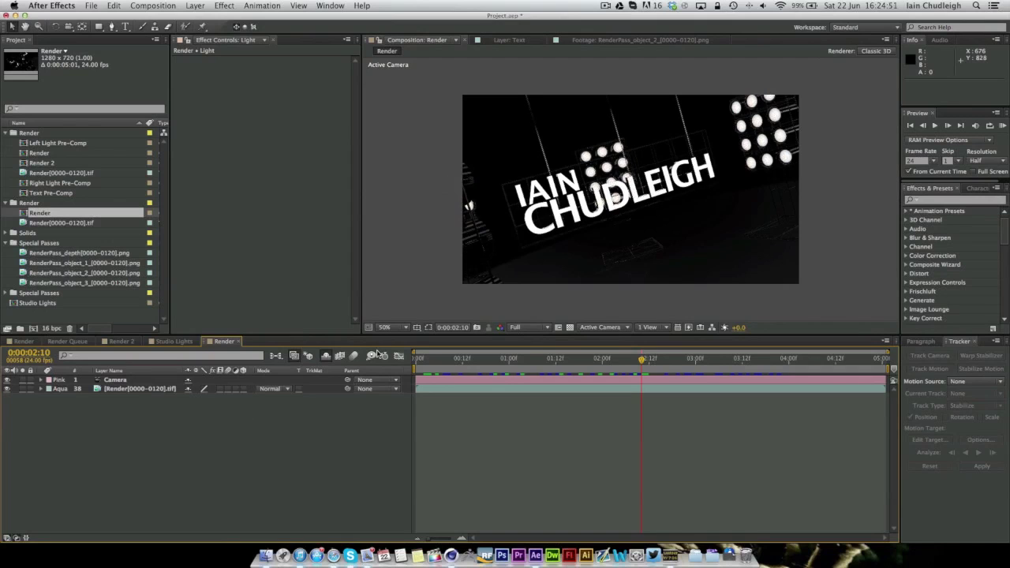
drag(438, 363, 548, 363)
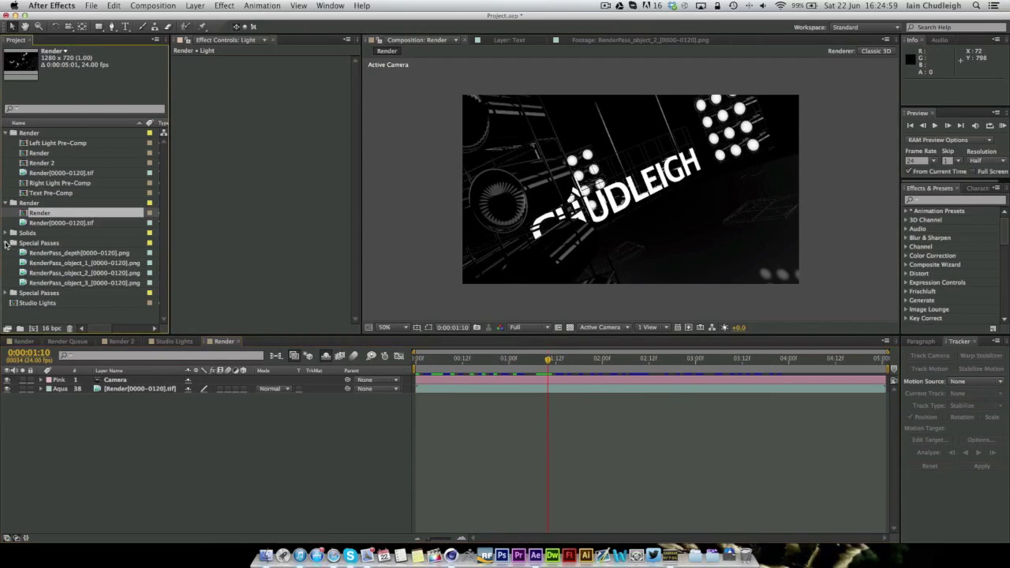
Expand the second Special Passes folder and play the RenderPass_depth footage
click(7, 244)
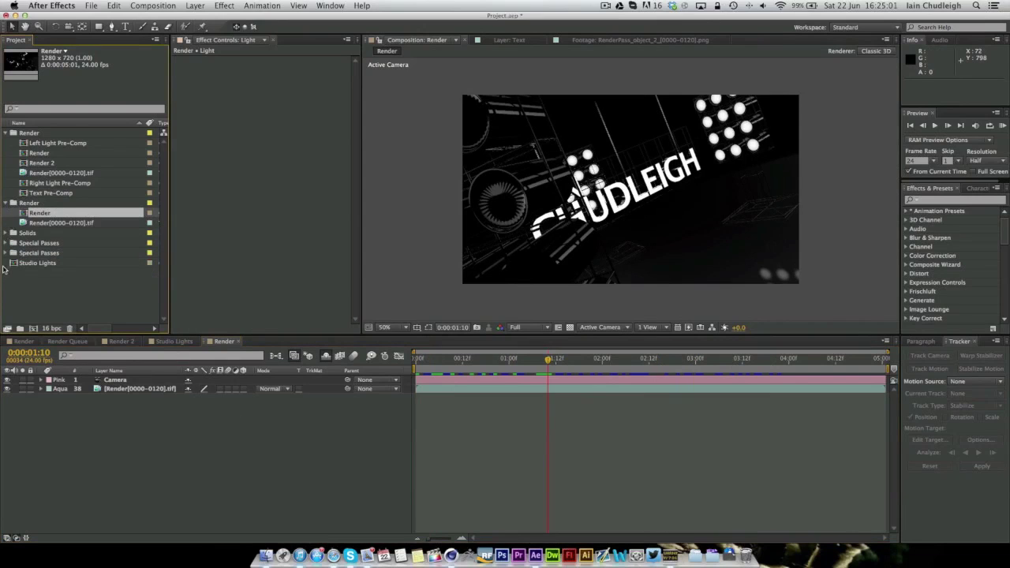
click(7, 253)
click(43, 264)
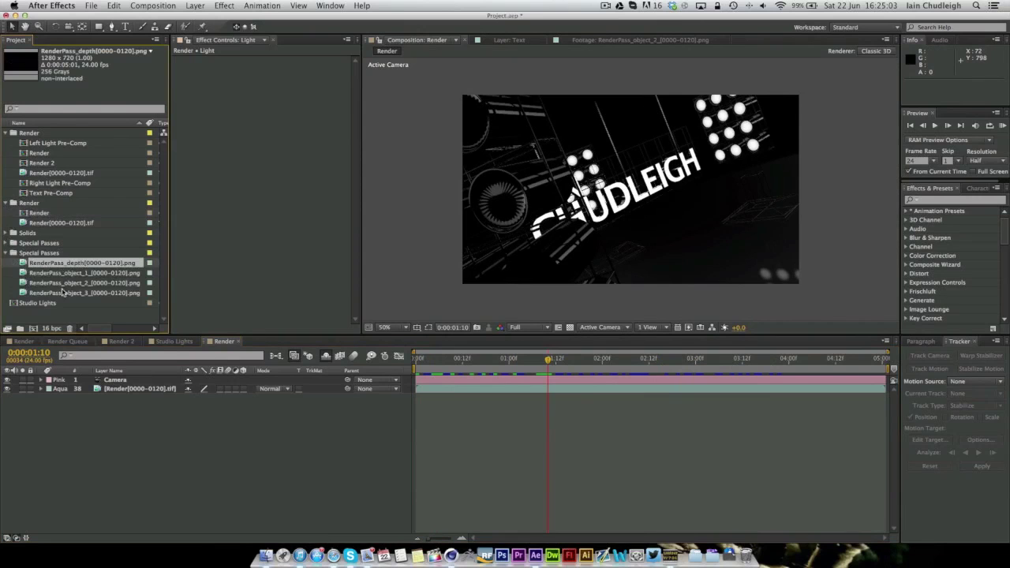
double_click(24, 264)
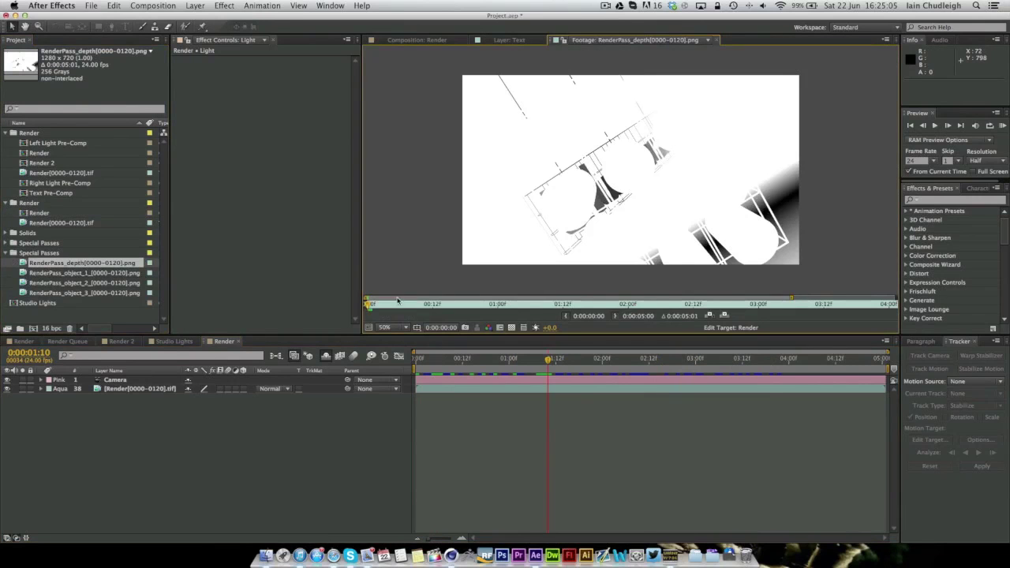
key(space)
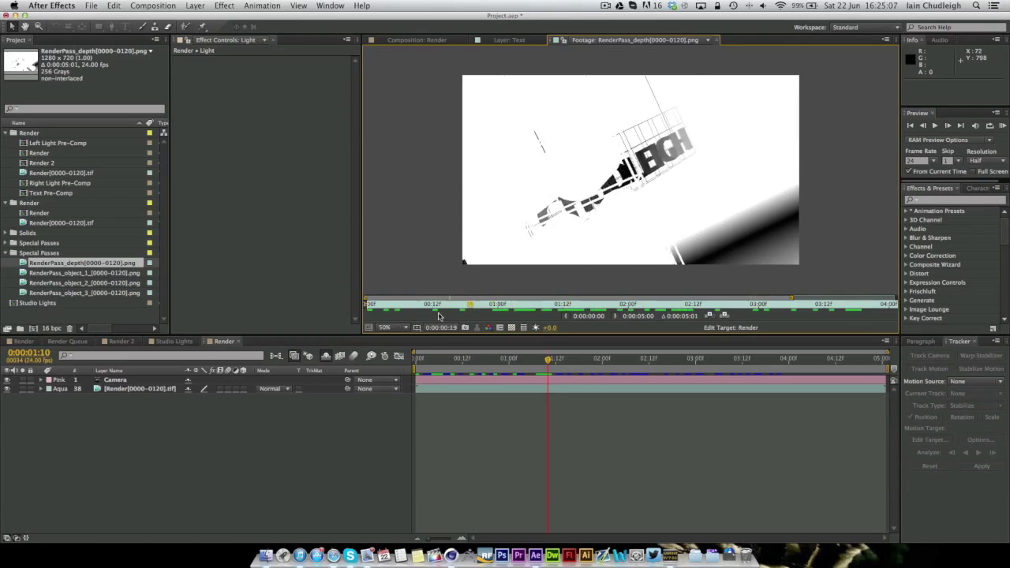
Play the RenderPass_object_1 and RenderPass_object_2 footage in the viewer
double_click(52, 274)
key(space)
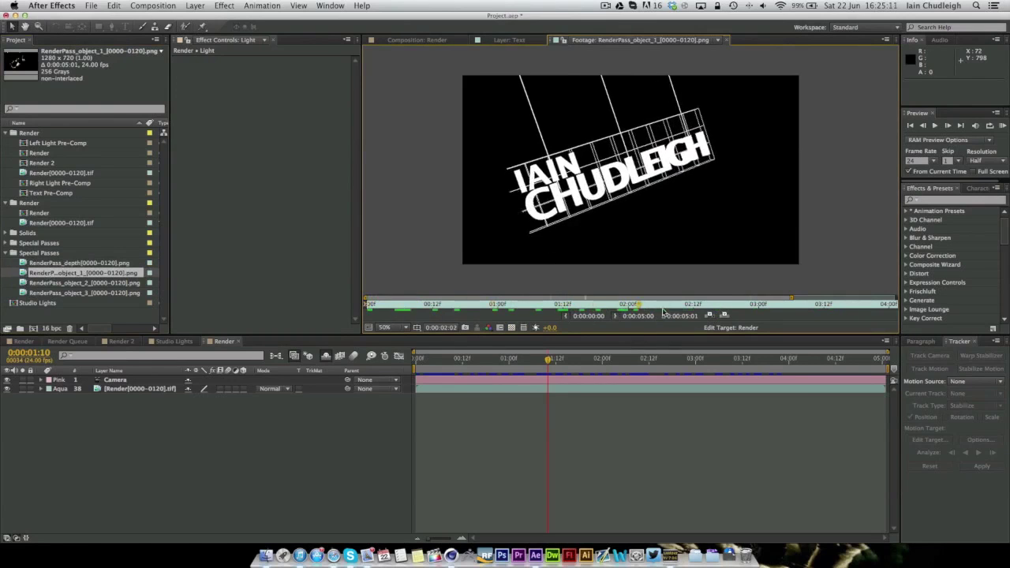
double_click(60, 284)
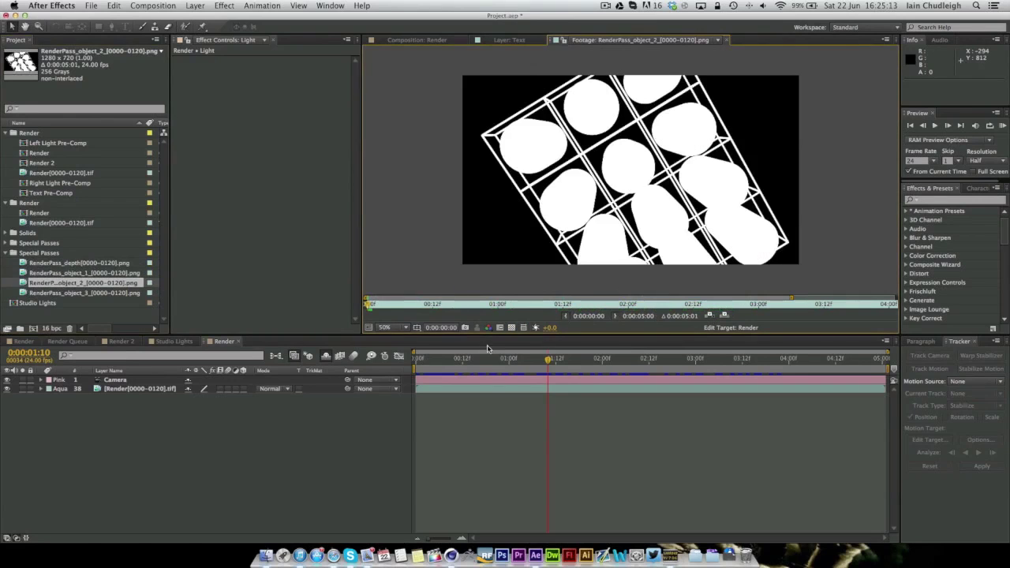
key(space)
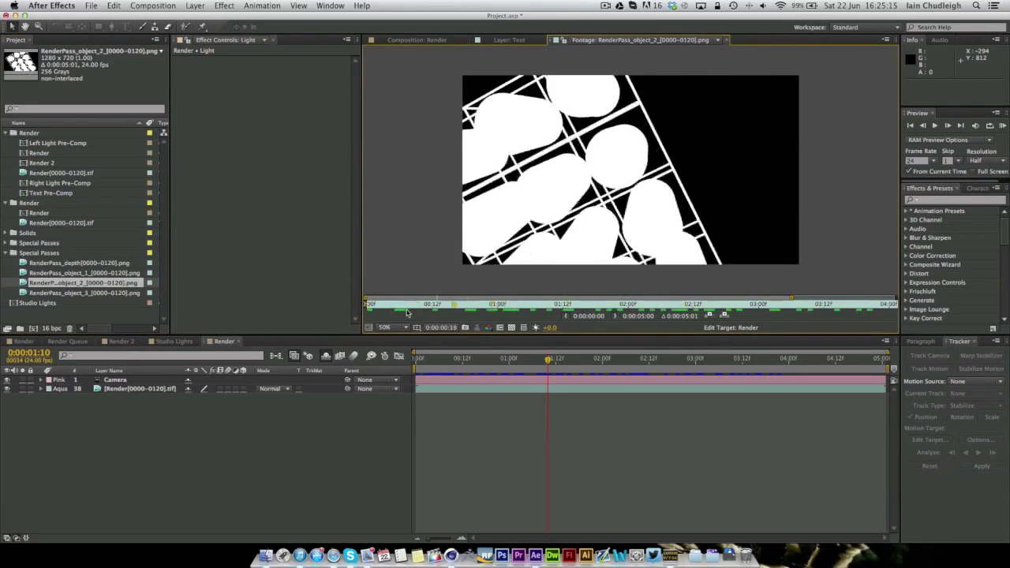
Add RenderPass_object_1 through object_3 as layers in the Render composition
click(112, 417)
click(60, 273)
shift+click(60, 292)
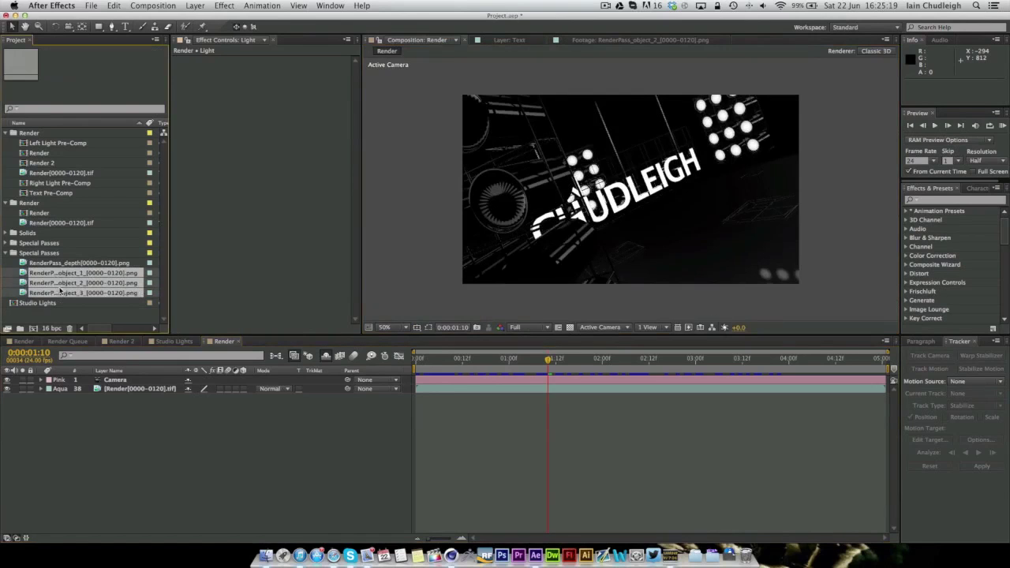
drag(60, 293, 242, 441)
click(116, 490)
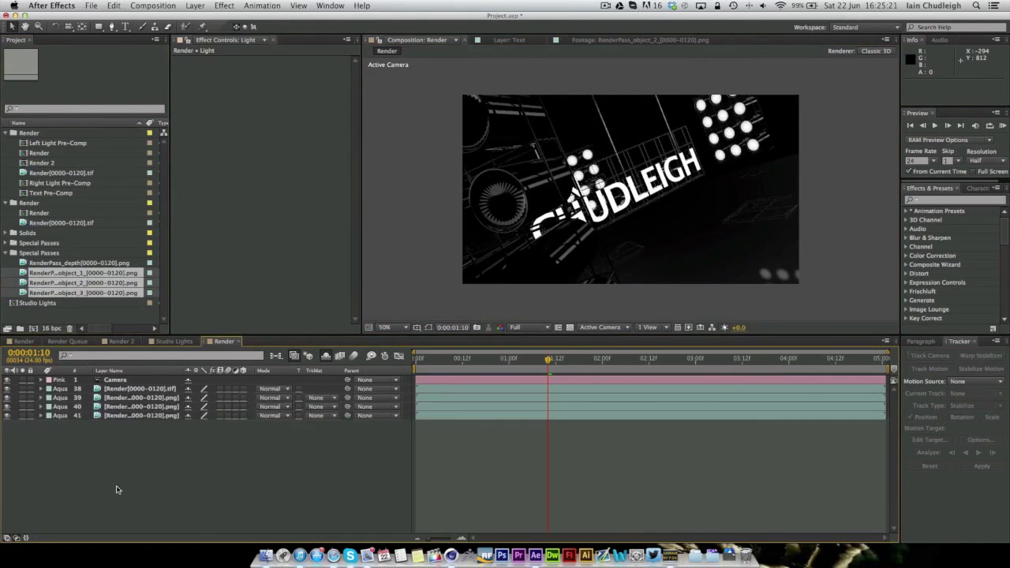
Pre-compose the three object pass layers into a composition named Object
drag(120, 419, 122, 399)
right_click(122, 401)
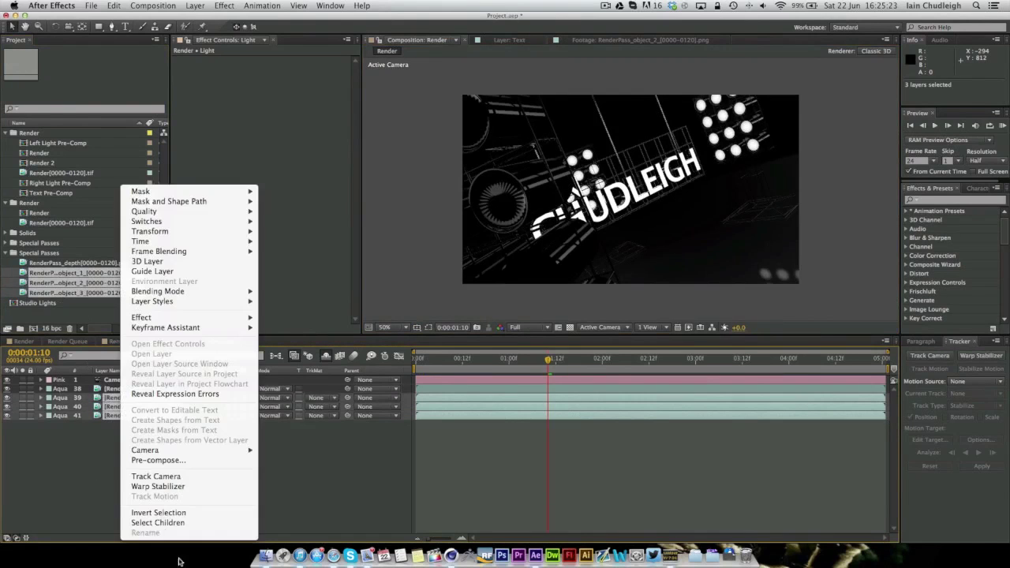
click(158, 460)
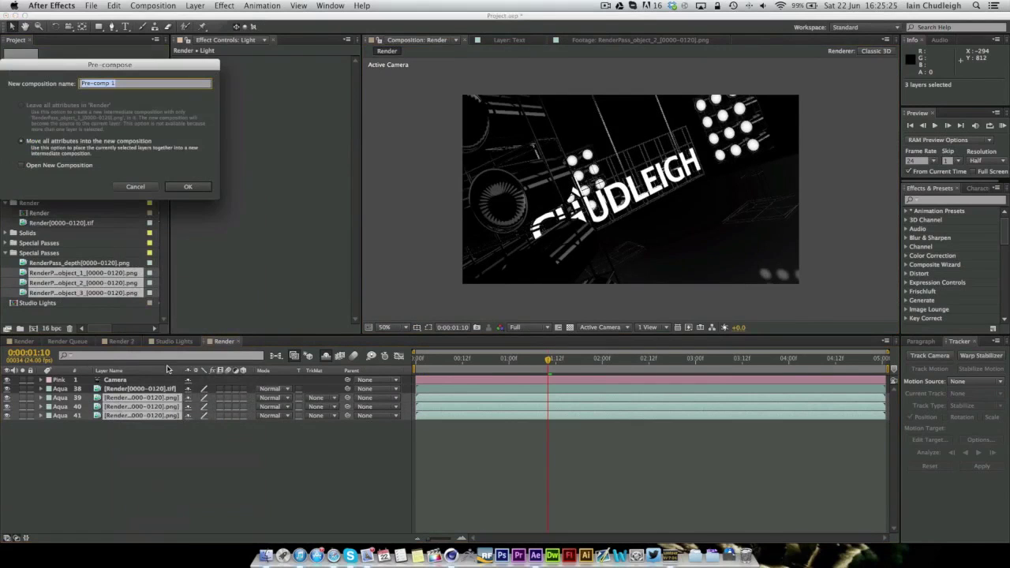
text(Object)
key(Return)
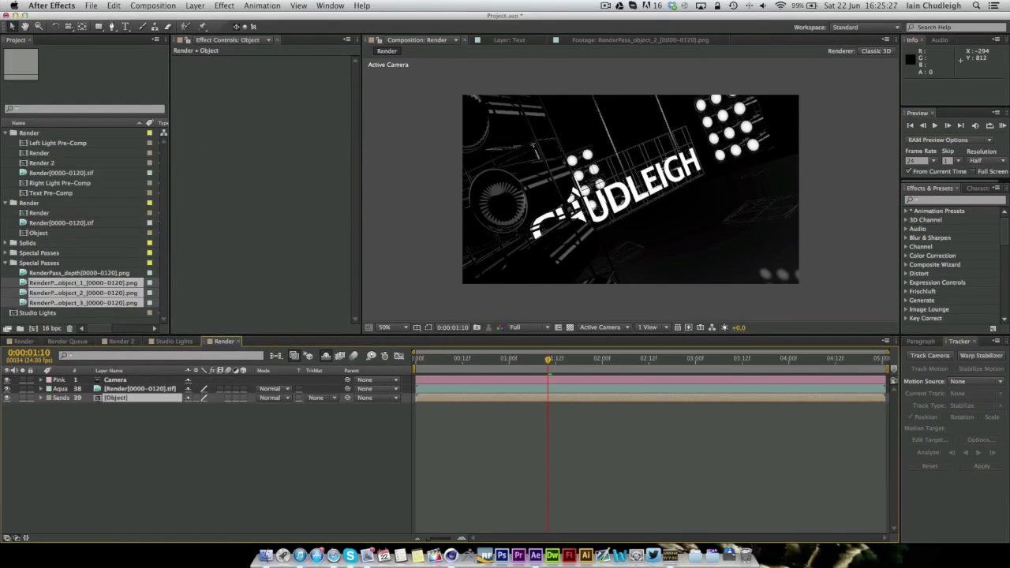
In the Object comp, solo-check the passes and move object_2 to the top
double_click(99, 402)
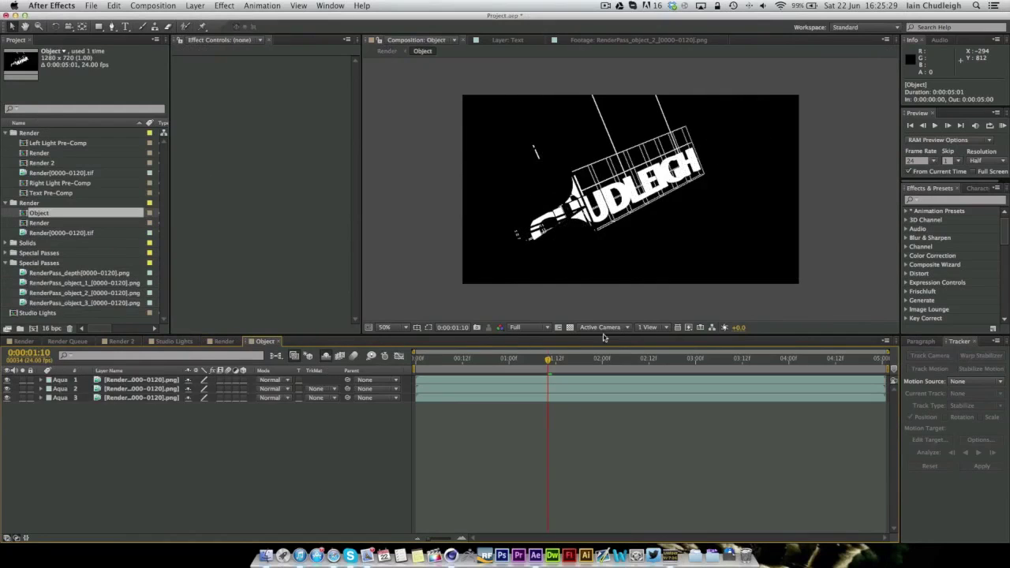
drag(485, 369, 557, 368)
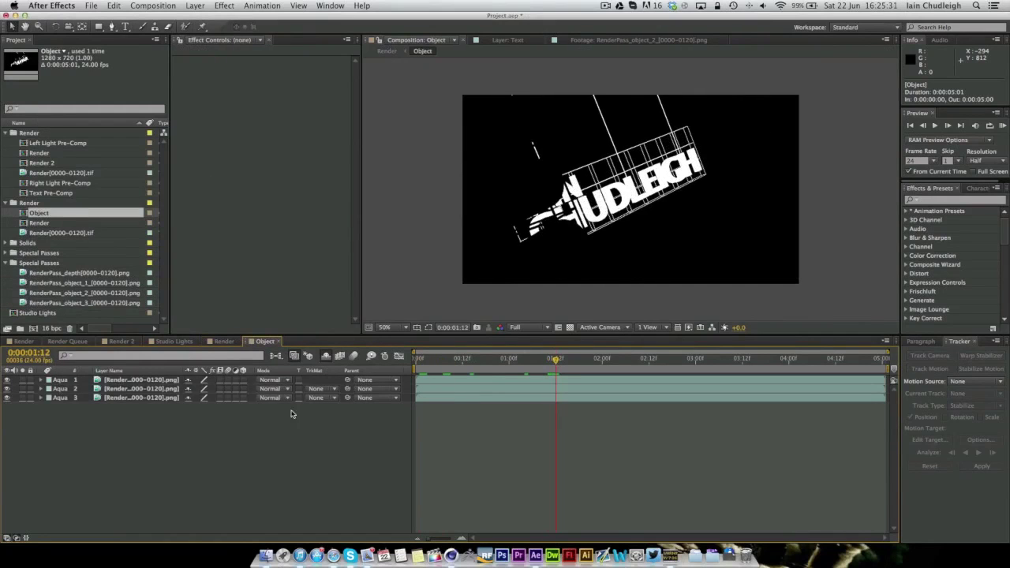
click(143, 397)
click(23, 398)
click(23, 398)
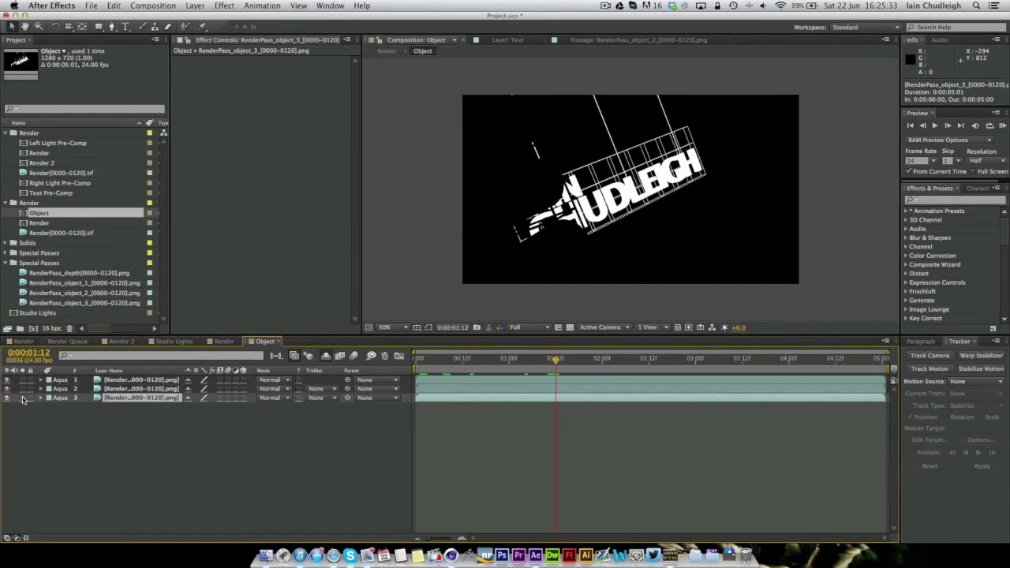
click(24, 398)
click(23, 390)
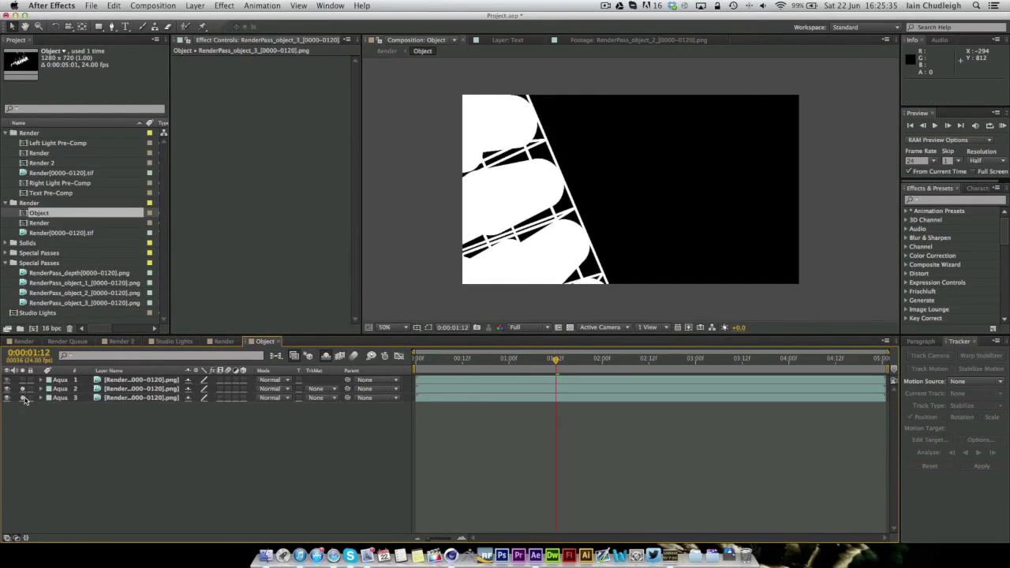
click(23, 389)
drag(142, 389, 142, 377)
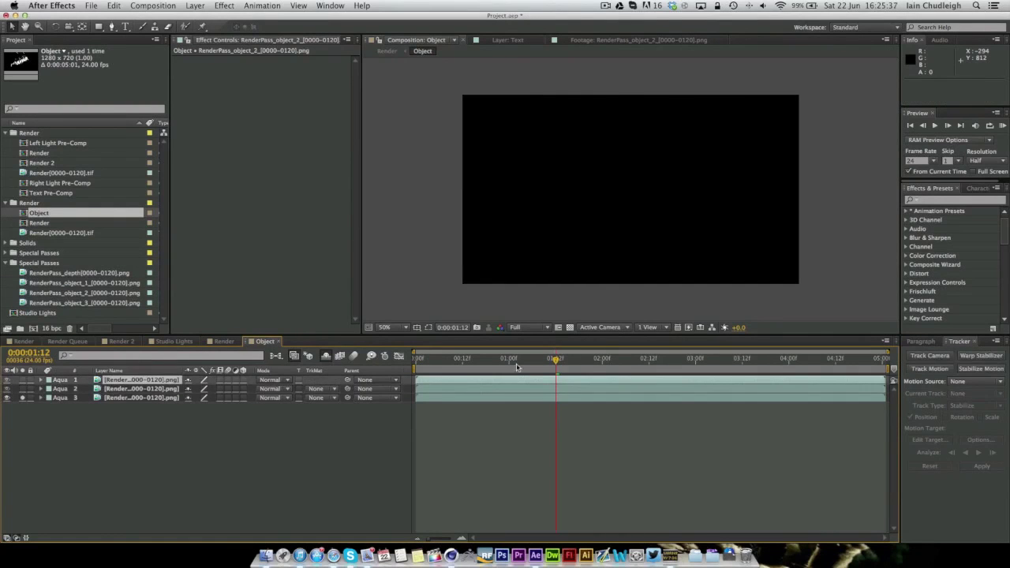
Set the top two Object layers to Add blend mode, check the composite, then switch to Cinema 4D
key(Home)
key(space)
key(Home)
drag(416, 361, 485, 361)
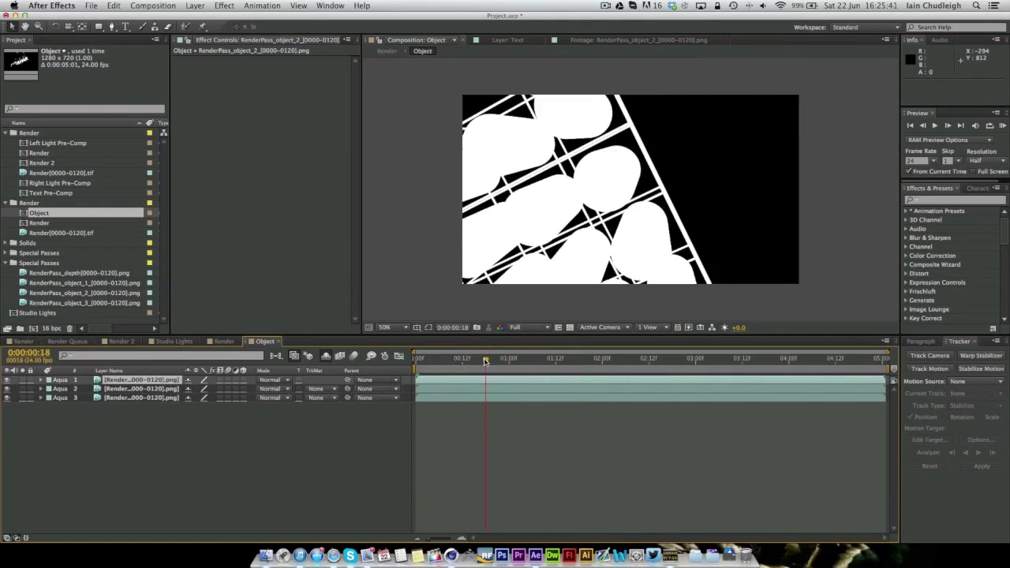
click(280, 382)
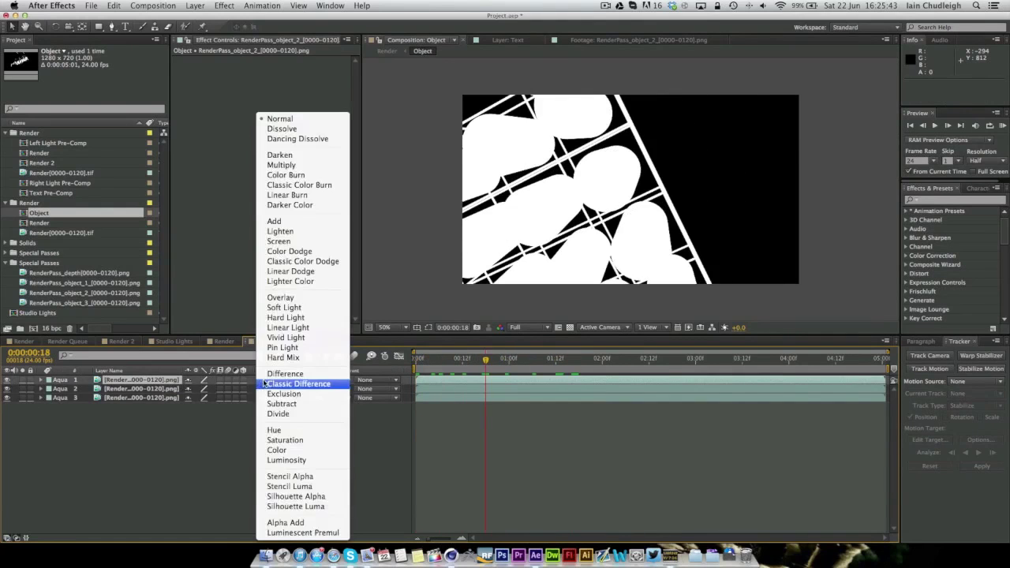
click(294, 222)
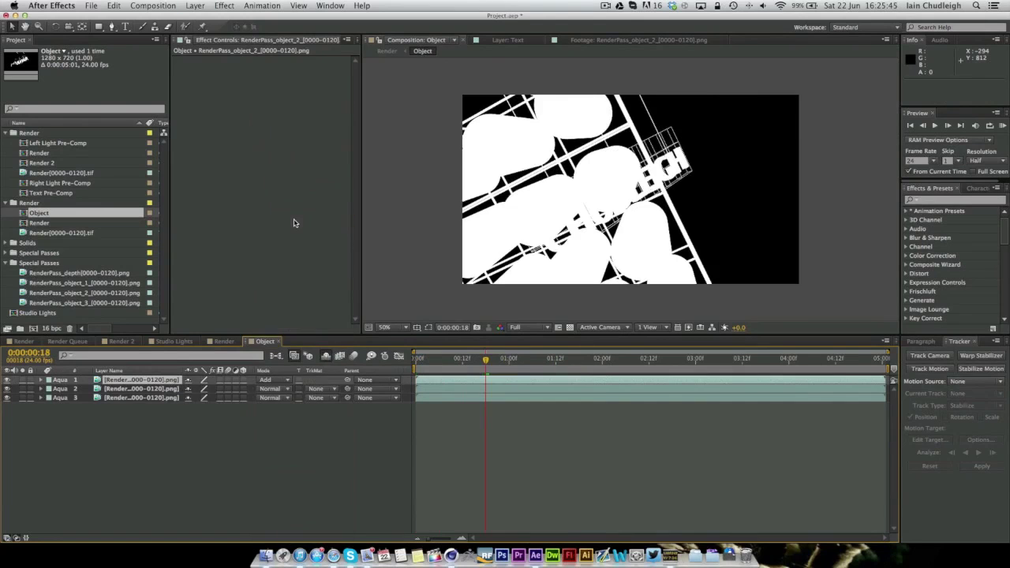
click(288, 391)
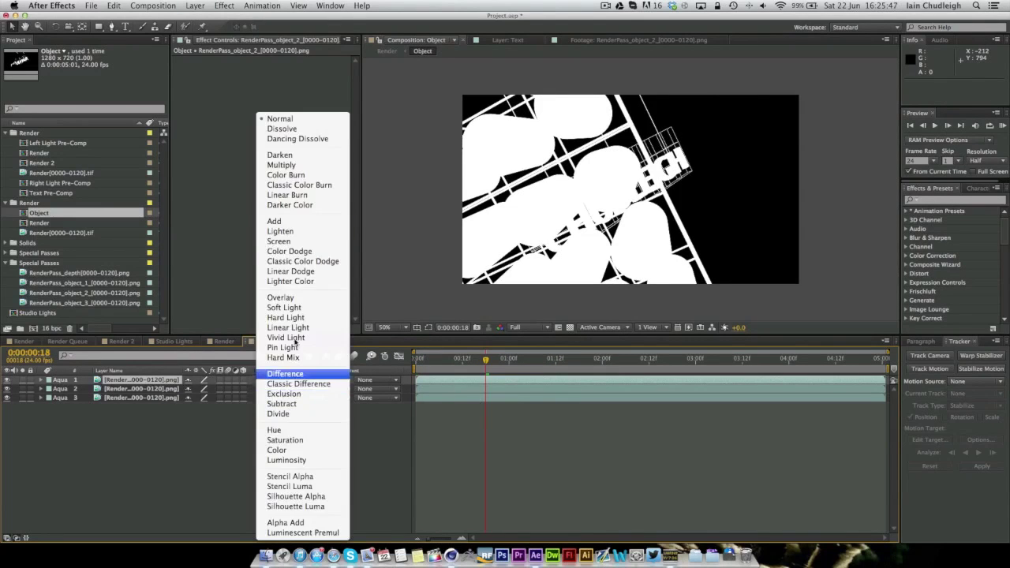
click(320, 226)
drag(466, 361, 825, 395)
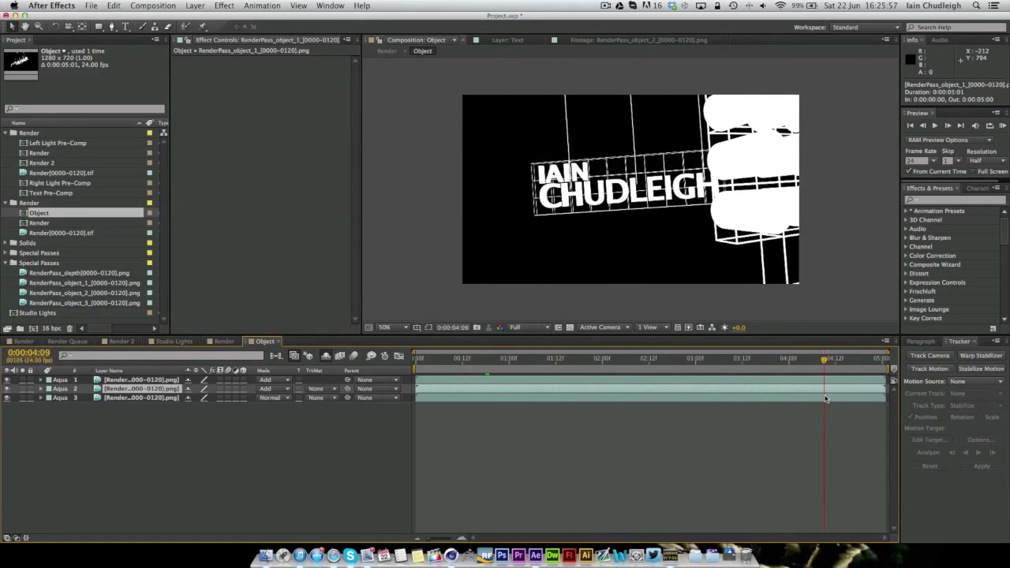
click(126, 468)
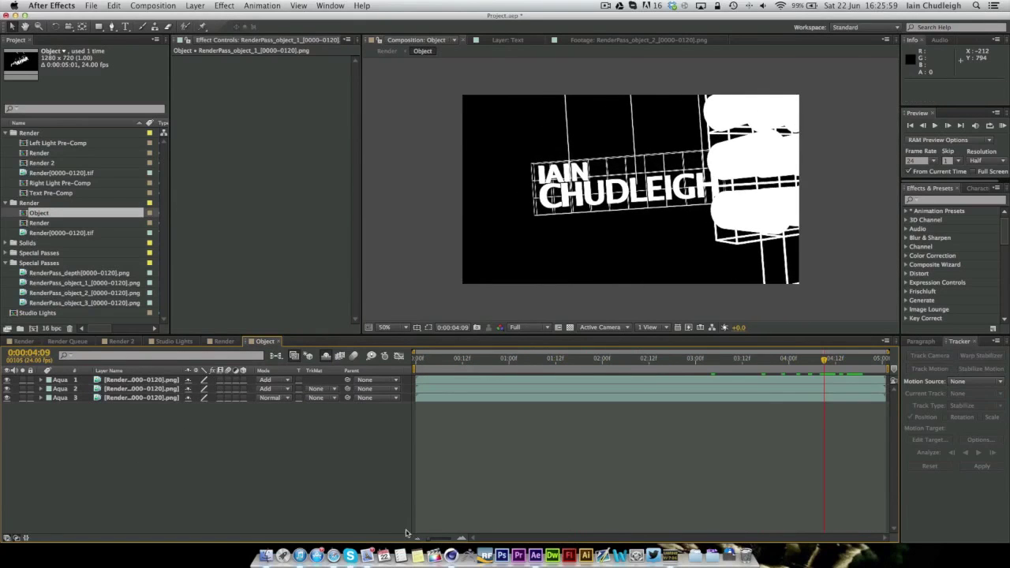
click(451, 552)
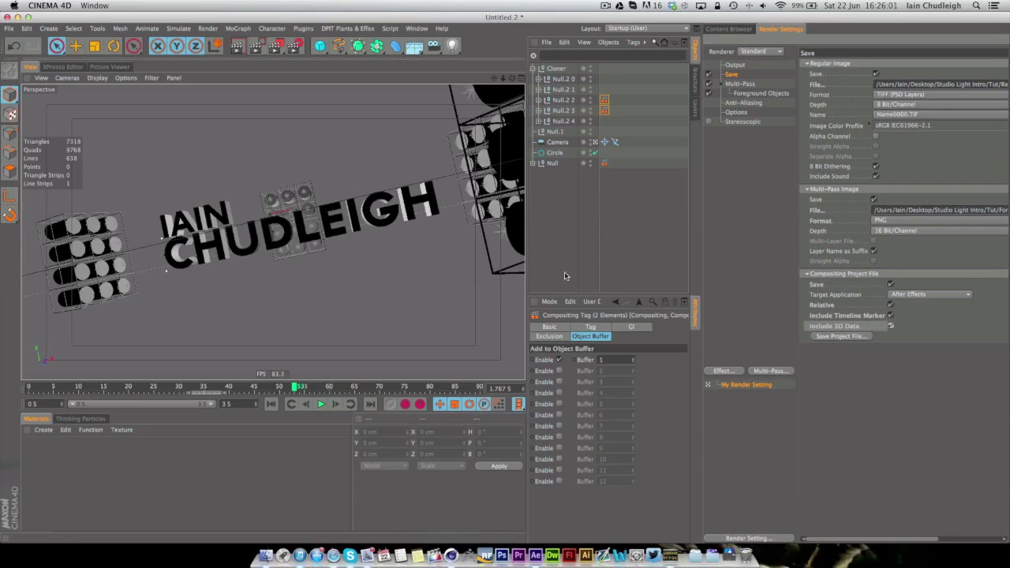
Back in After Effects, scrub and play the Object comp, ending at 0:00:00:00
key(super+Tab)
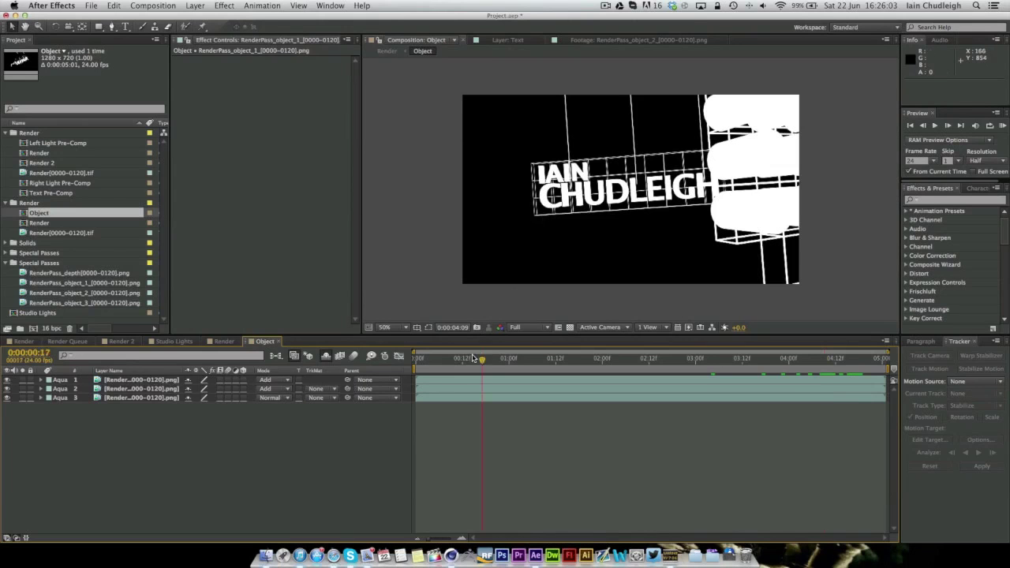
click(442, 360)
mouse_move(446, 361)
mouse_down()
mouse_move(854, 364)
mouse_move(565, 363)
mouse_move(434, 376)
mouse_up()
key(space)
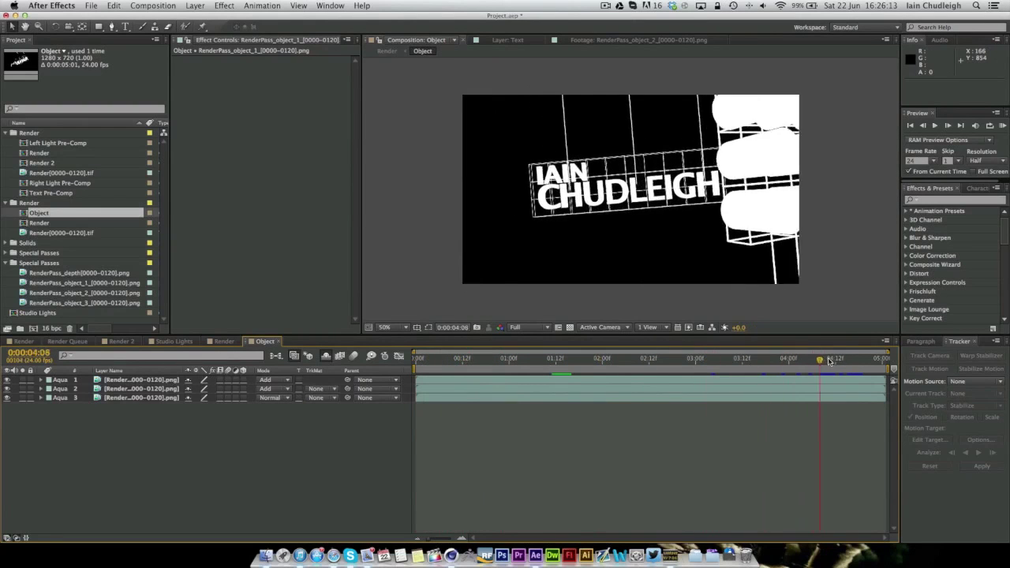
drag(803, 363, 408, 382)
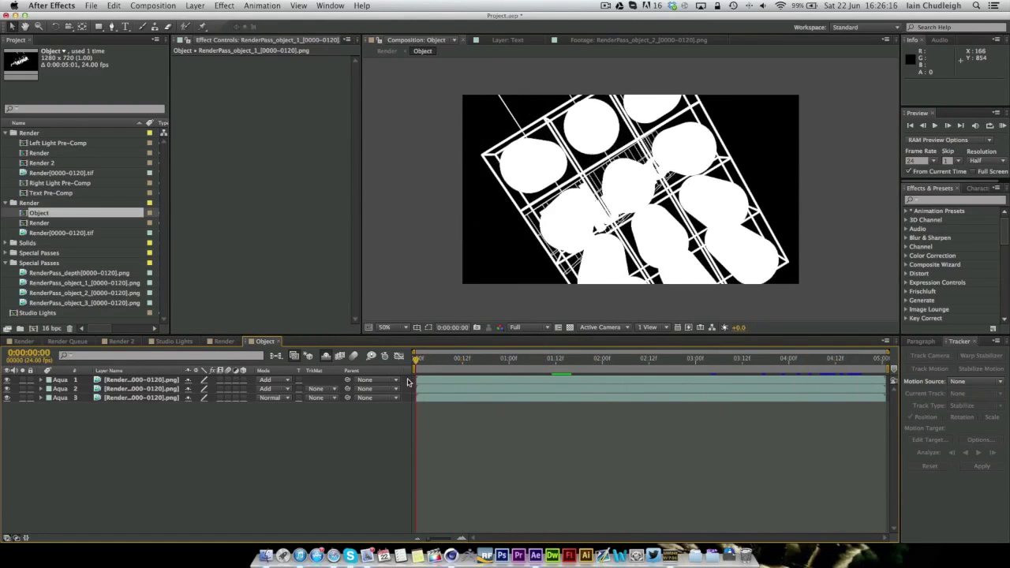
In the Render comp, scrub the soloed Object layer, then unsolo and scrub to the CHUDLEIGH shot
click(221, 341)
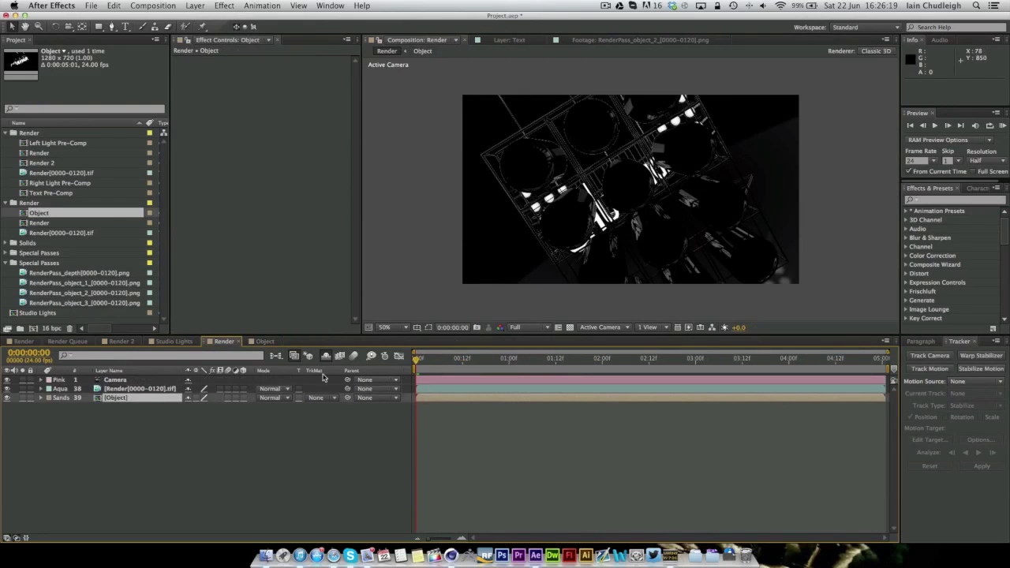
click(22, 398)
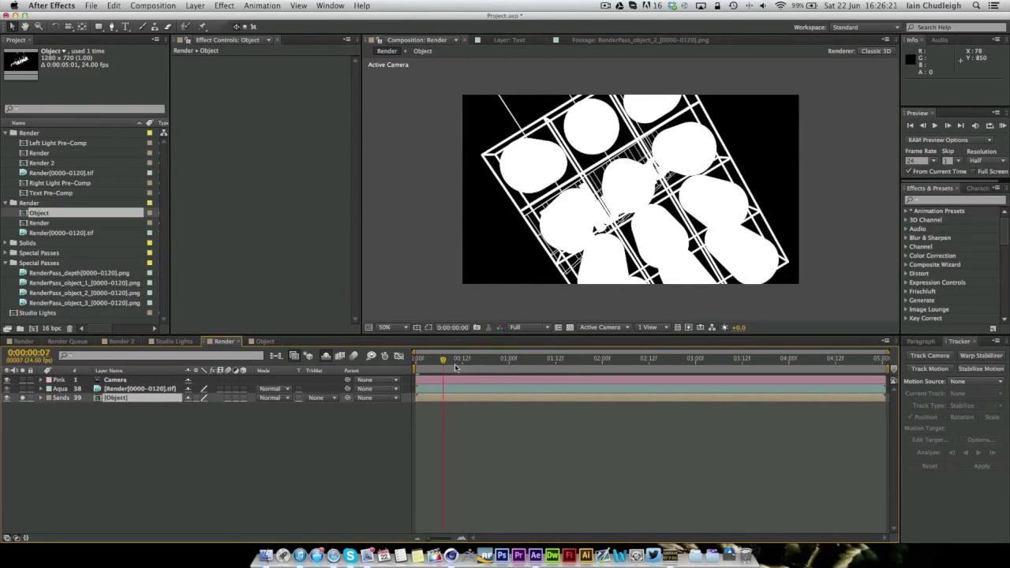
drag(417, 364, 816, 364)
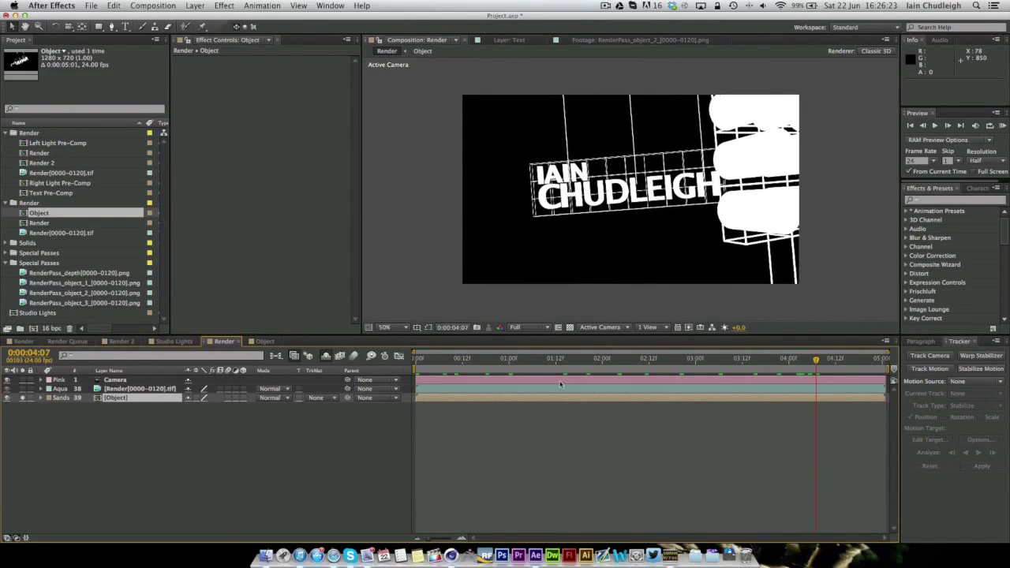
click(22, 397)
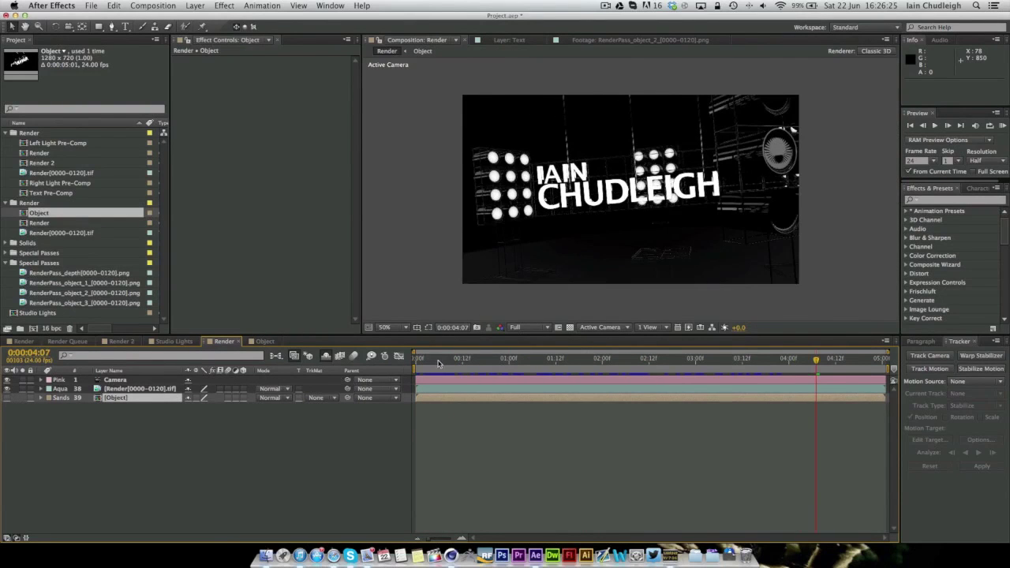
drag(439, 363, 619, 370)
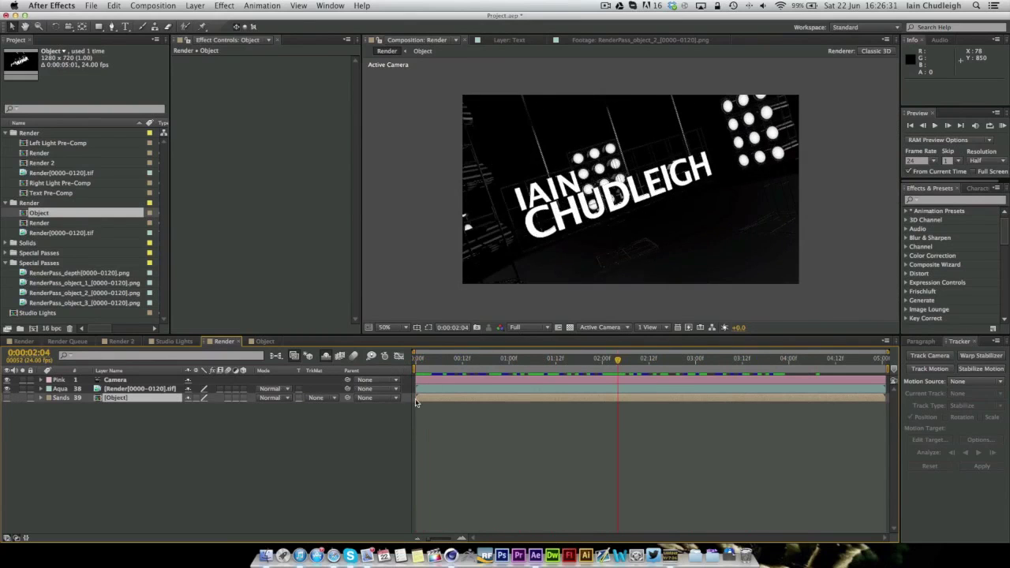
Create a new solid layer named Flares
click(210, 437)
right_click(158, 434)
mouse_move(167, 436)
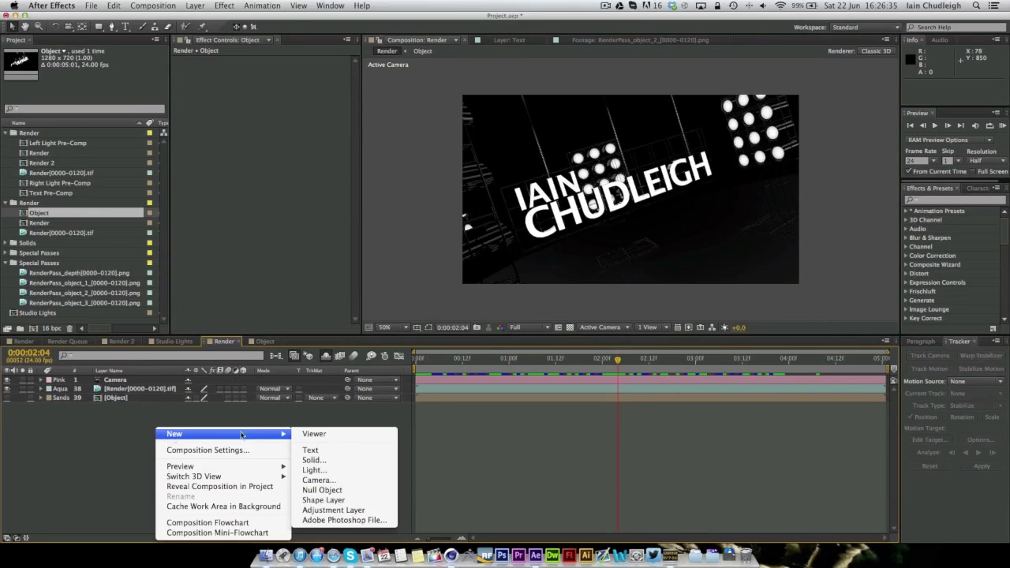
click(329, 462)
text(F)
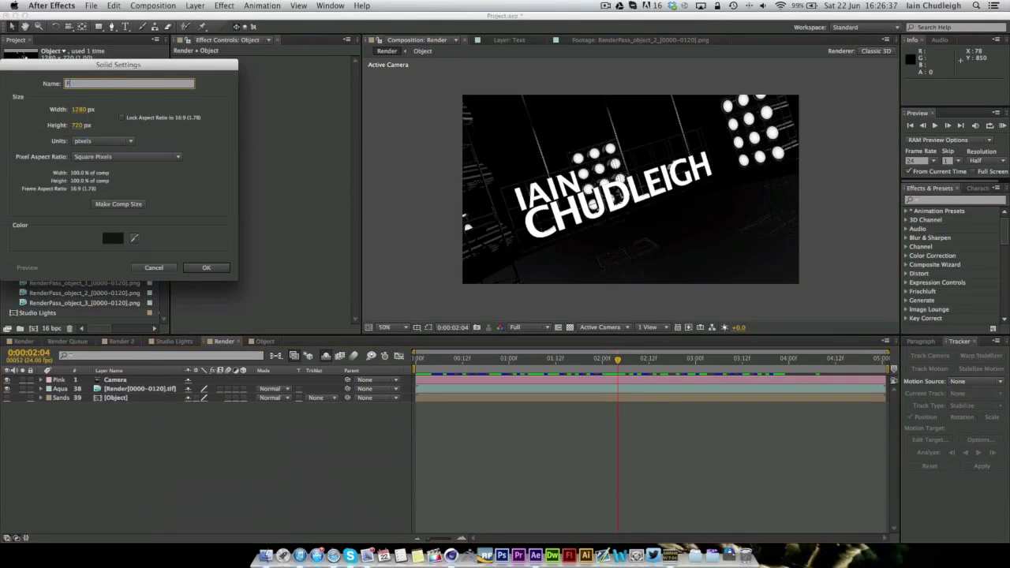
text(lares)
key(Return)
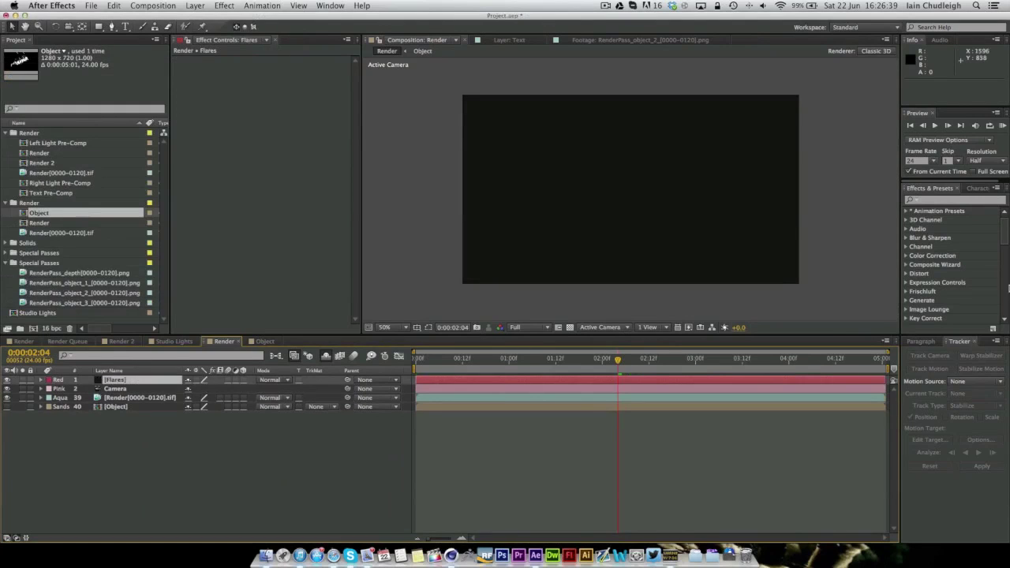
Apply Optical Flares to the Flares solid with Source Type set to Track Lights
click(940, 202)
text(optical)
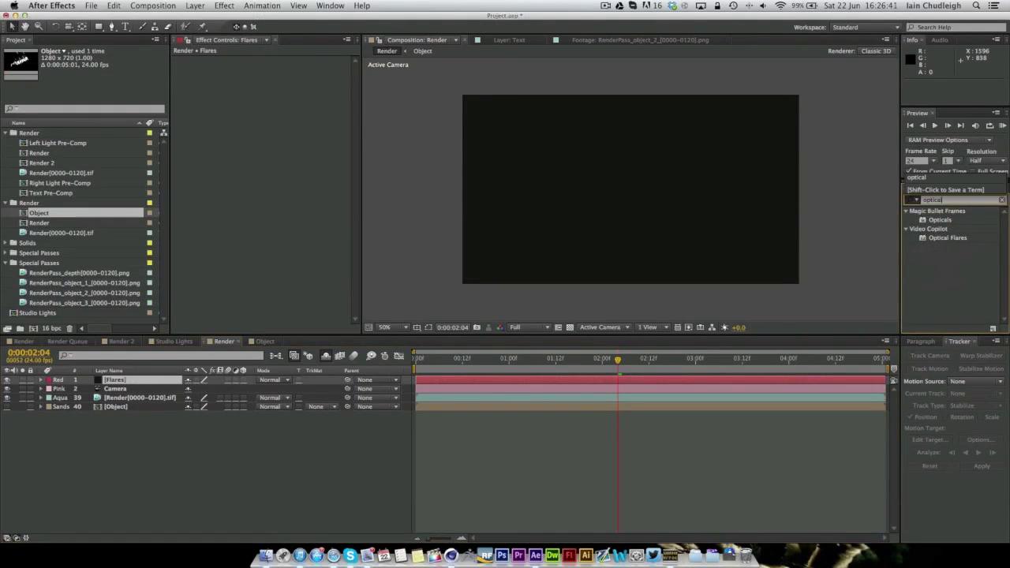
drag(938, 241, 195, 196)
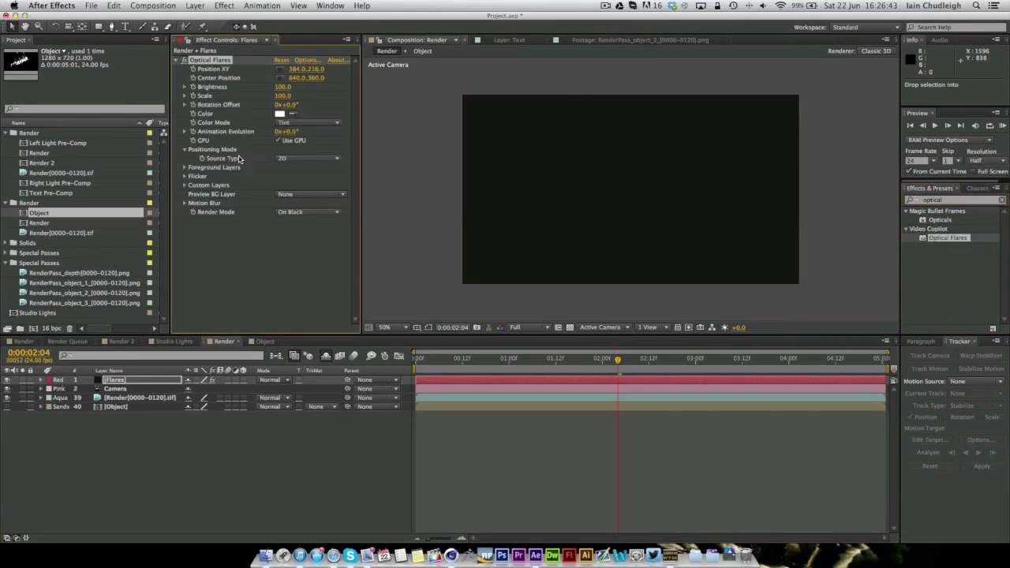
click(301, 160)
click(300, 190)
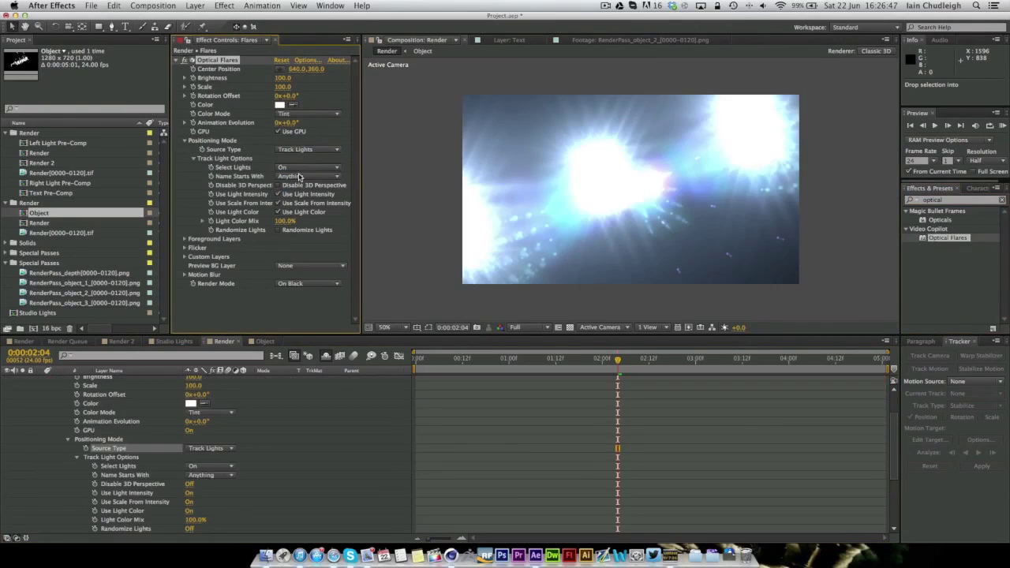
Set the Flares layer's blend mode to Screen
scroll(40, 406, up, 3)
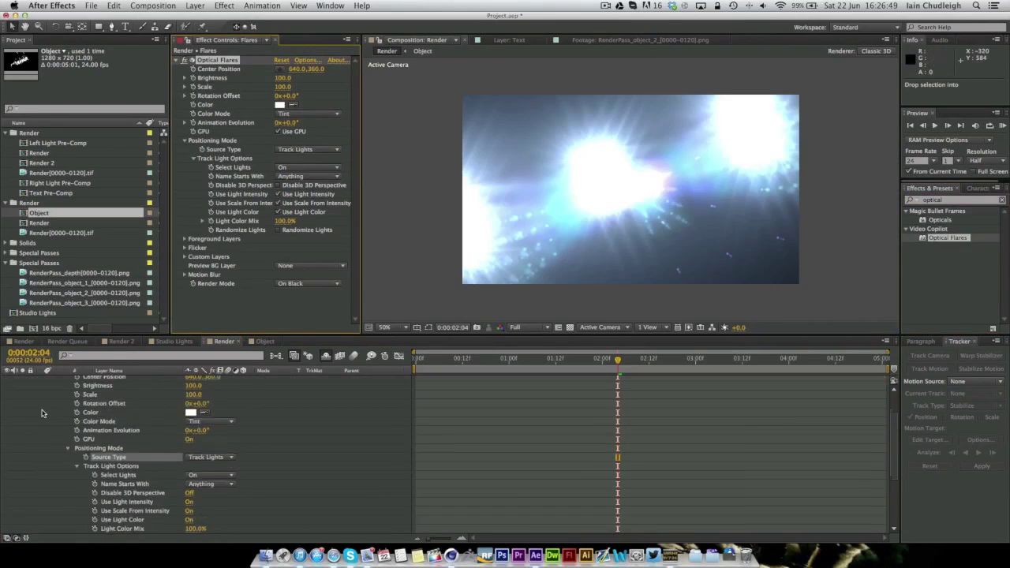
click(41, 380)
click(272, 379)
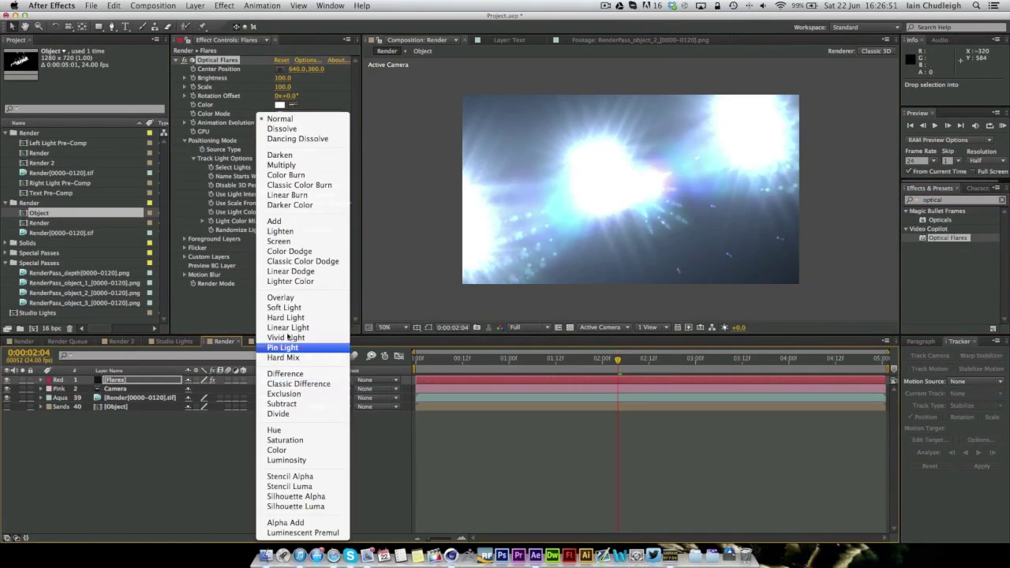
click(280, 241)
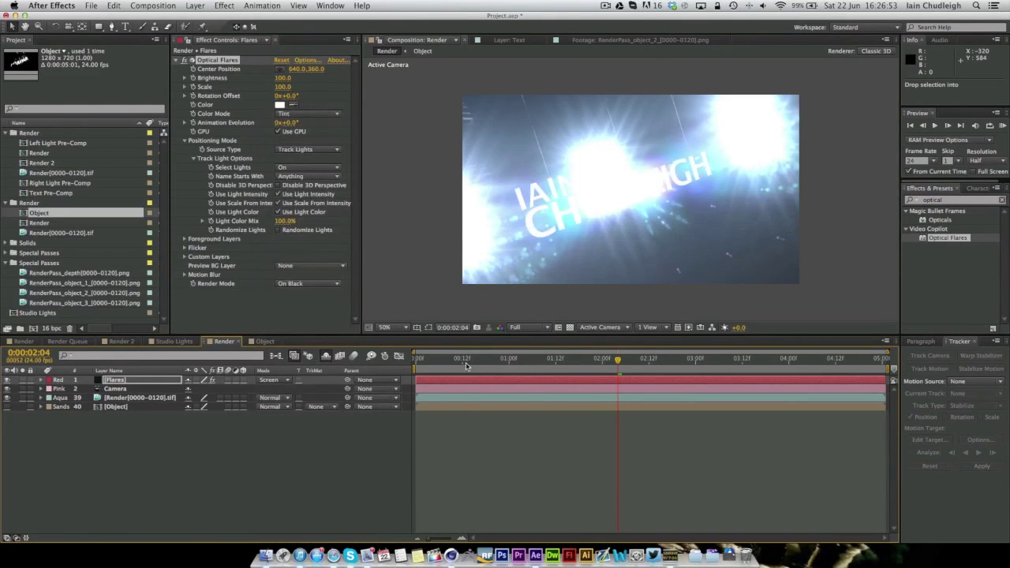
drag(465, 365, 574, 379)
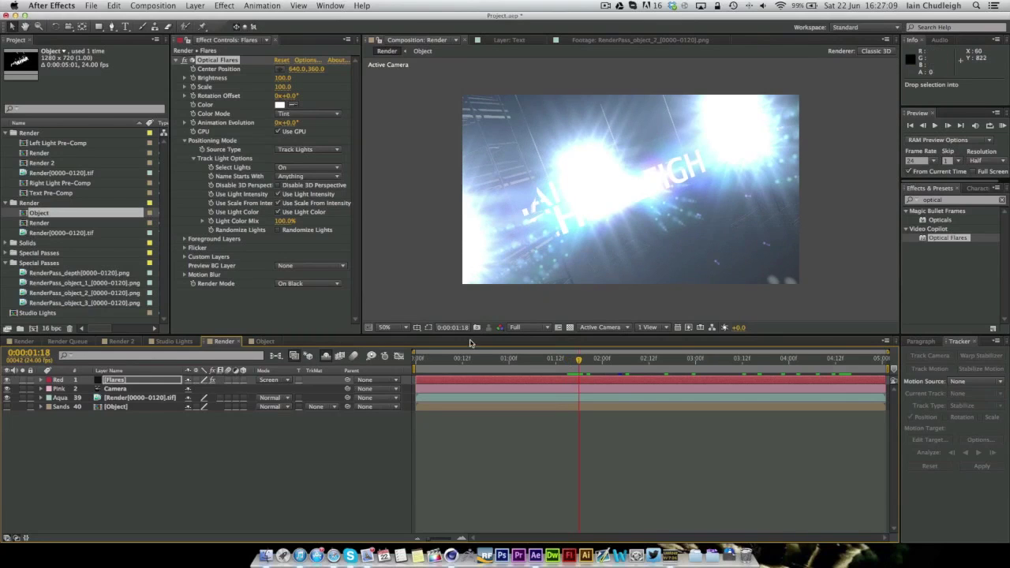
click(185, 140)
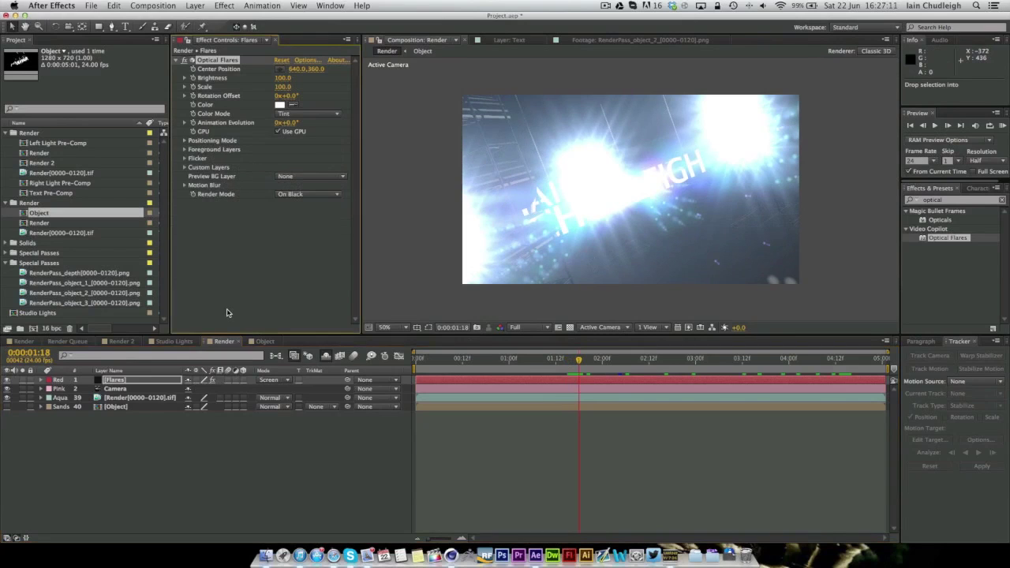
click(100, 466)
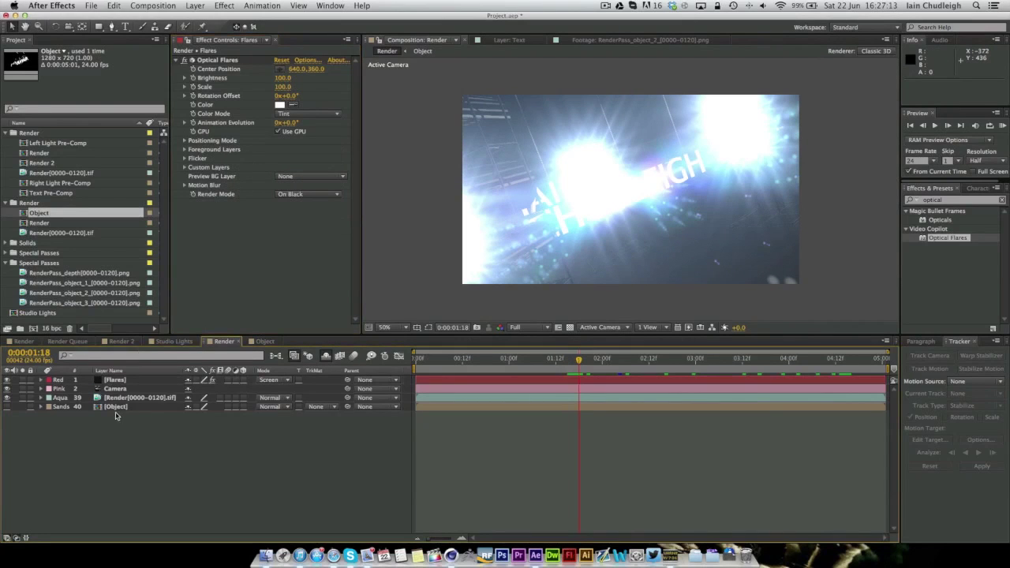
click(116, 408)
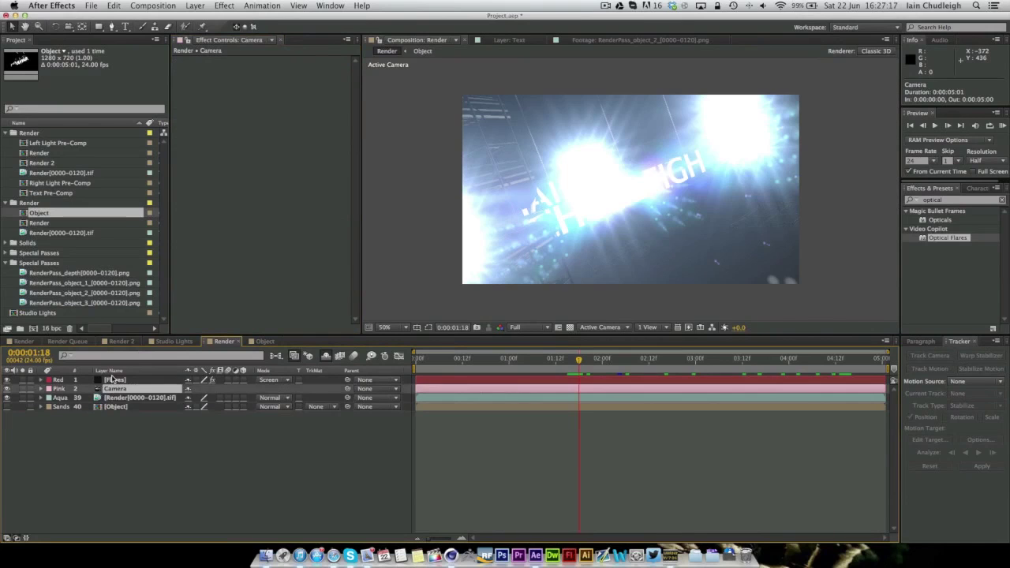
On the Flares layer, set the Optical Flares foreground source layer to the Object pass
click(114, 380)
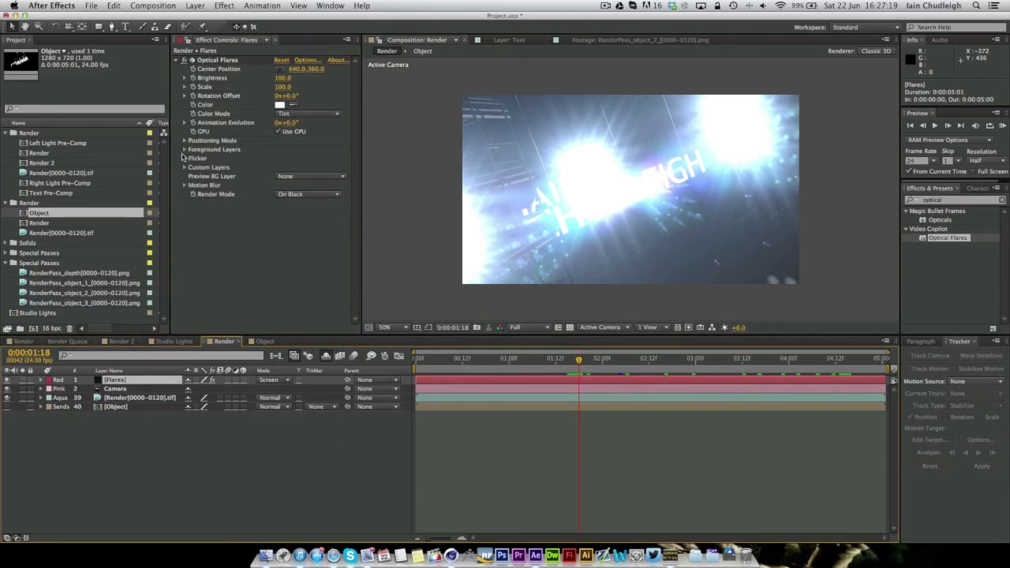
click(184, 149)
click(192, 159)
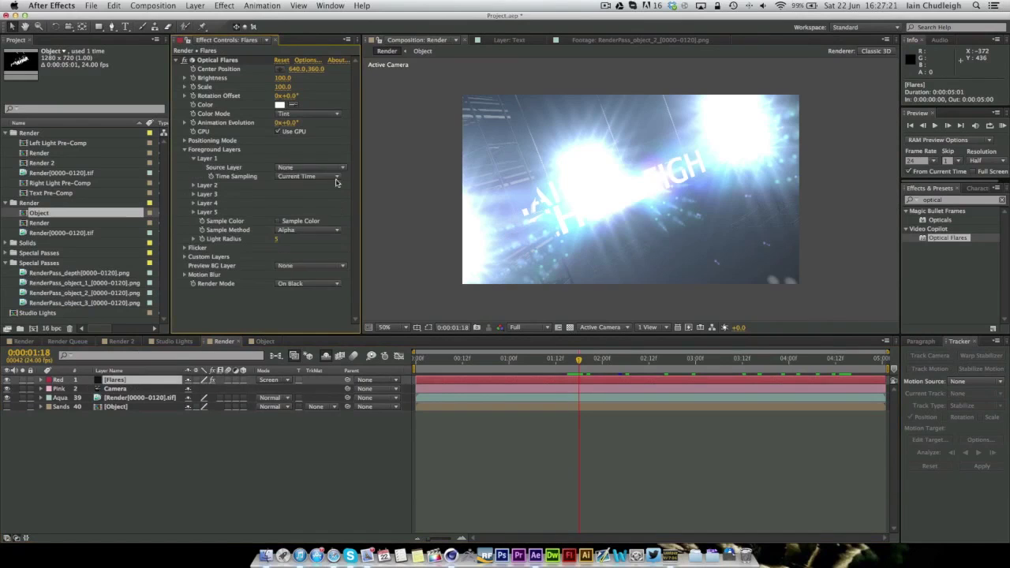
click(299, 168)
click(299, 213)
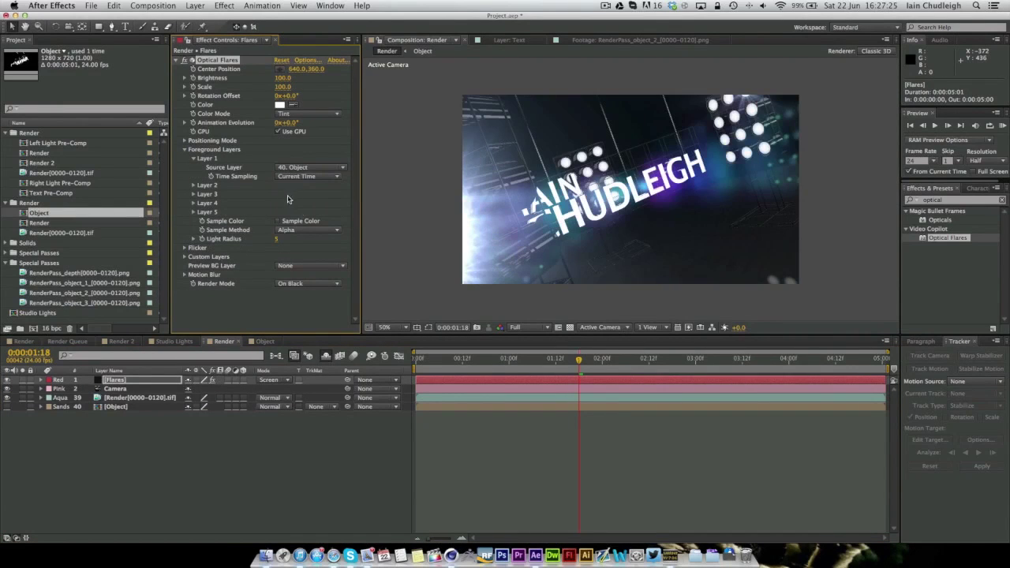
Try the Alpha Invert sample method, then switch to Luma and compare the flares
click(278, 230)
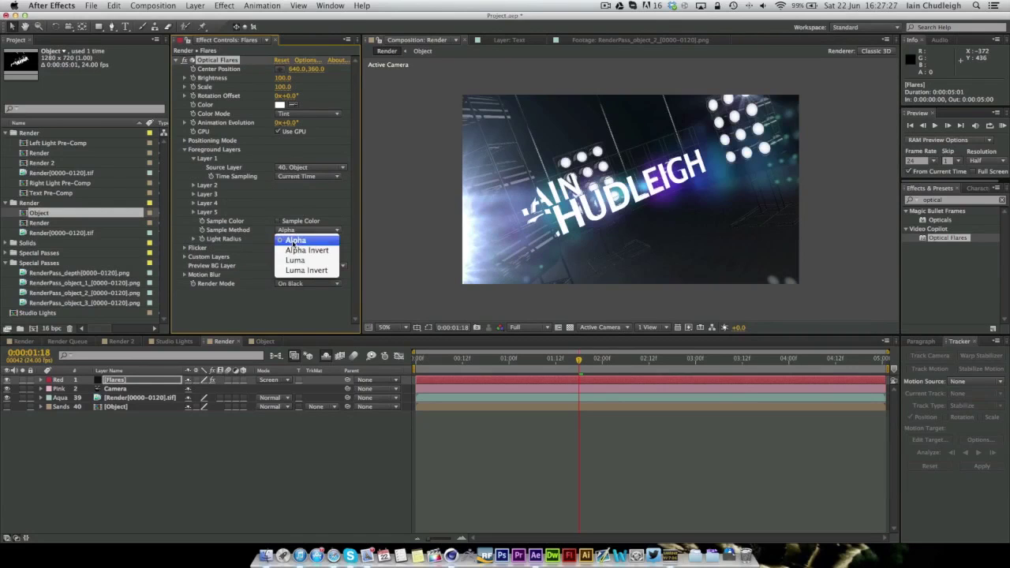
click(291, 250)
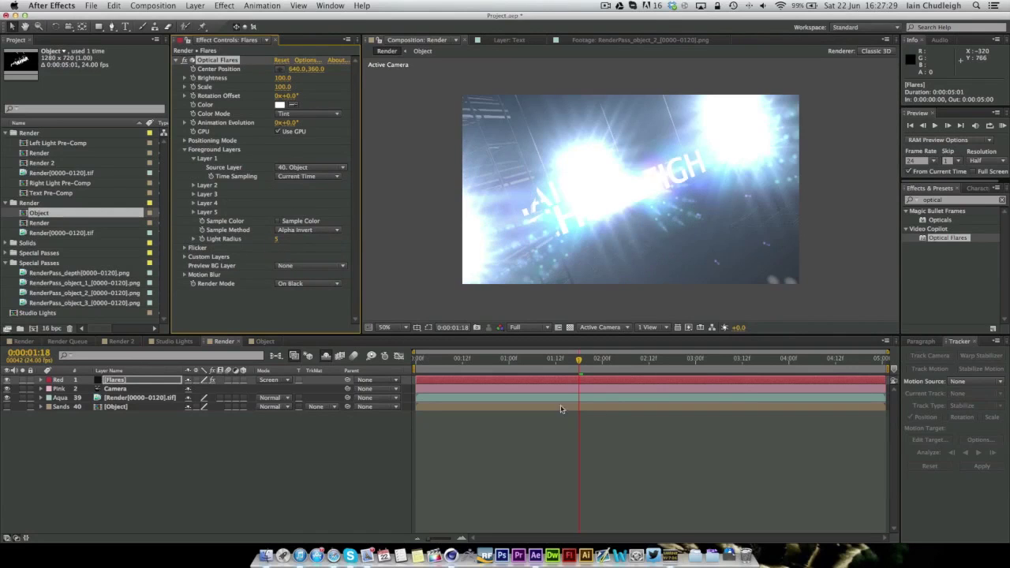
drag(552, 360, 537, 362)
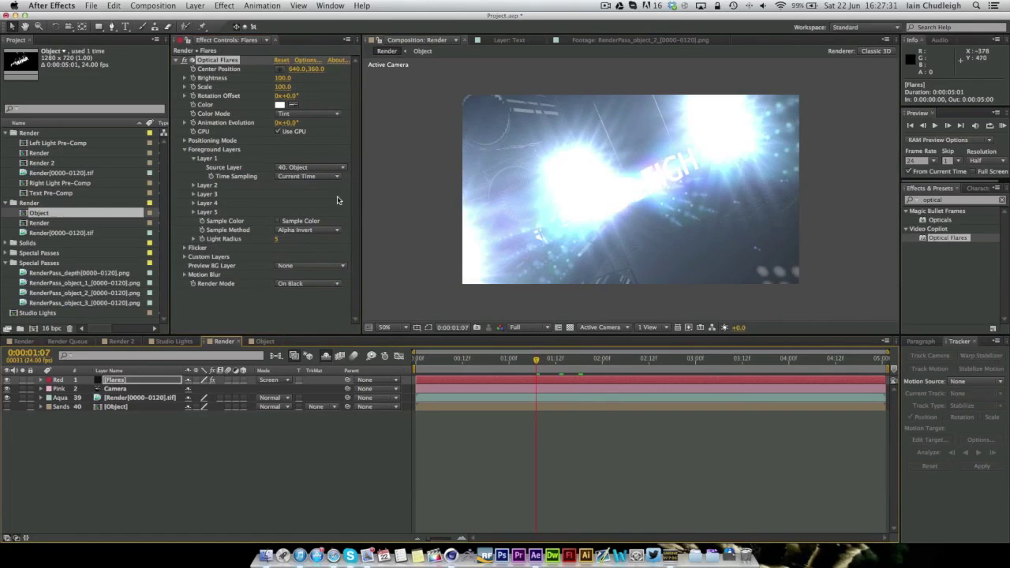
click(304, 231)
click(304, 263)
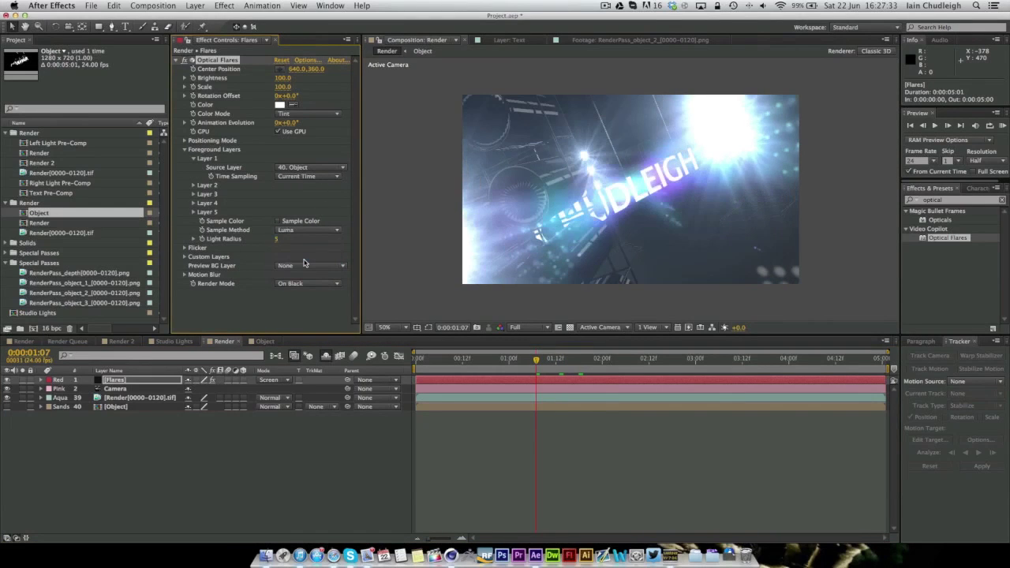
drag(550, 363, 705, 361)
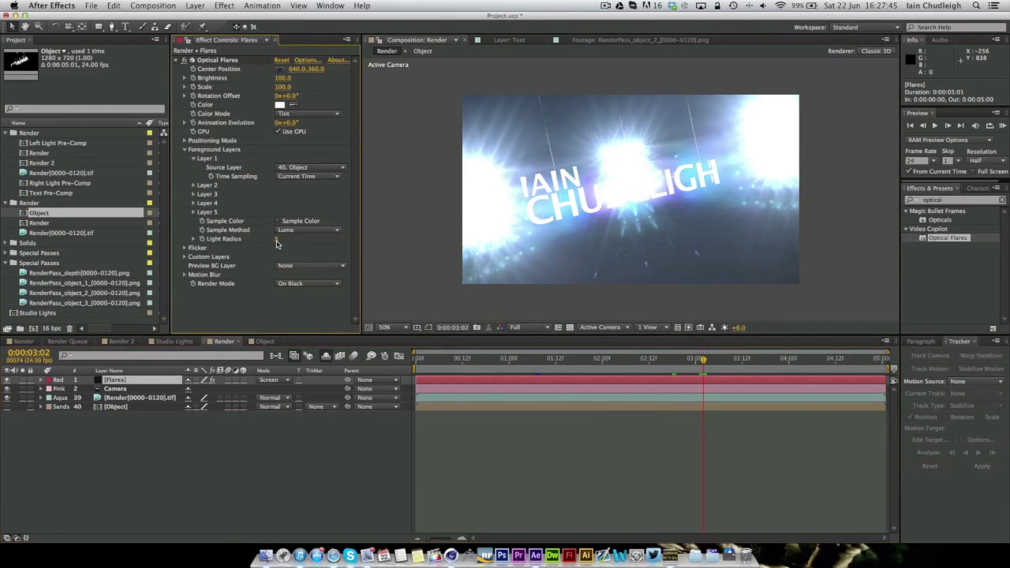
Set the foreground light radius to 17, test Luma Invert, then revert sampling to Luma
drag(278, 240, 403, 245)
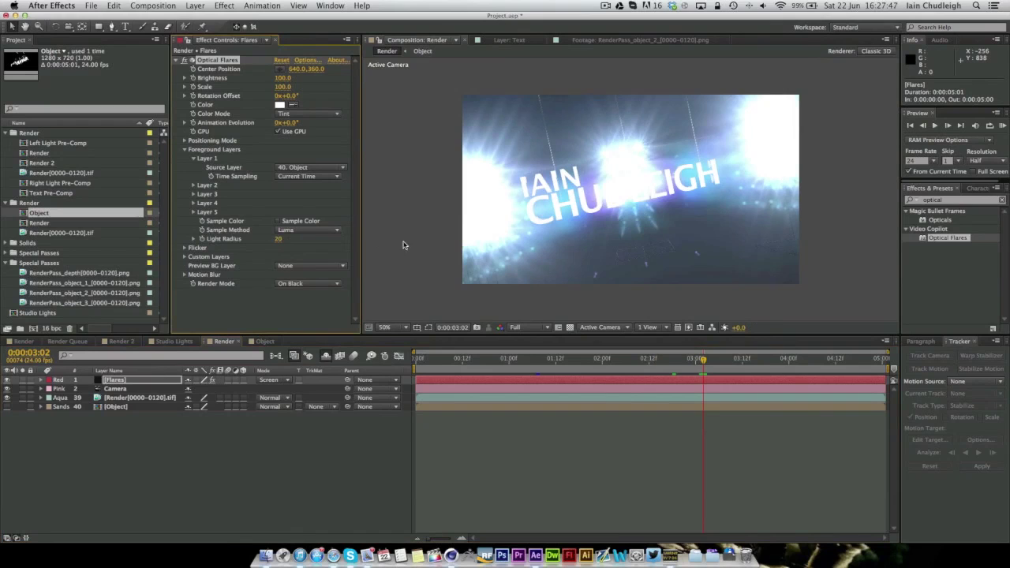
drag(278, 239, 336, 275)
click(293, 232)
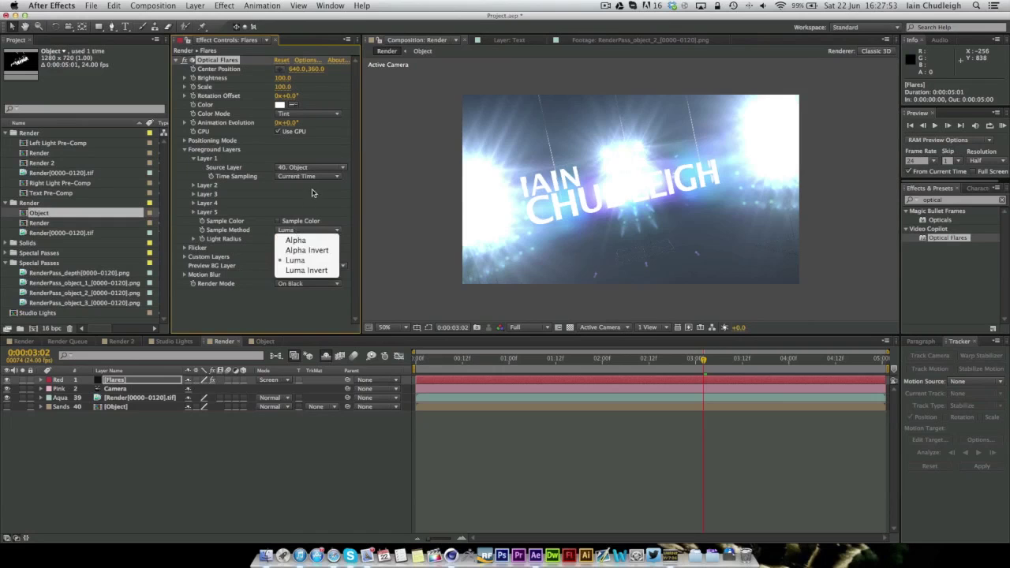
click(304, 270)
click(489, 358)
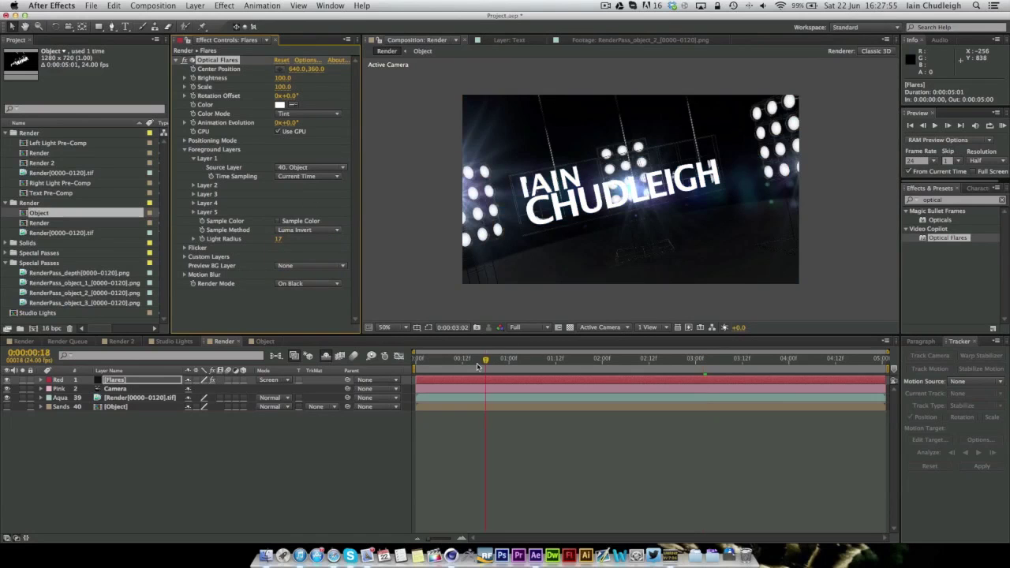
click(572, 361)
click(311, 231)
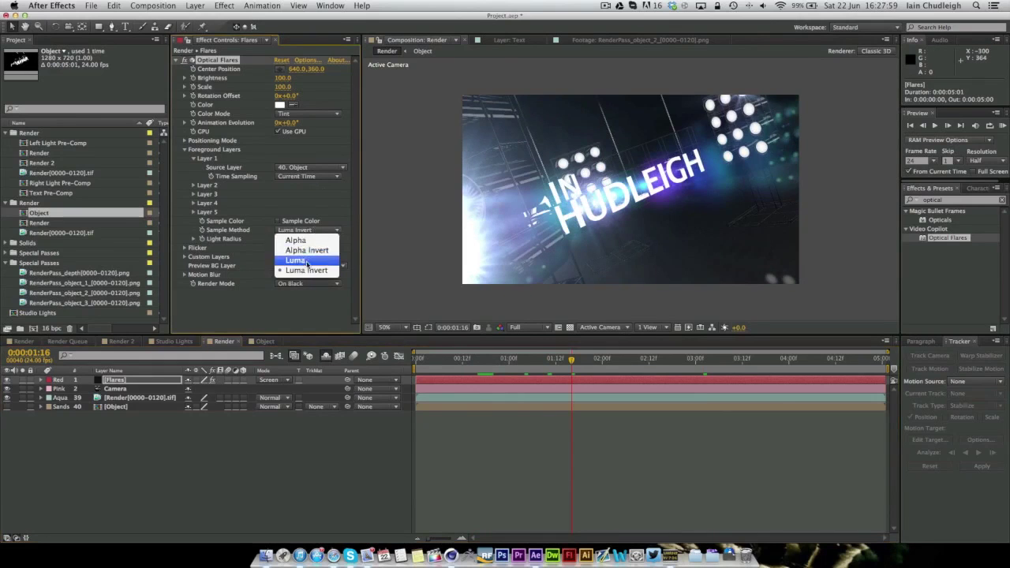
click(304, 262)
click(606, 360)
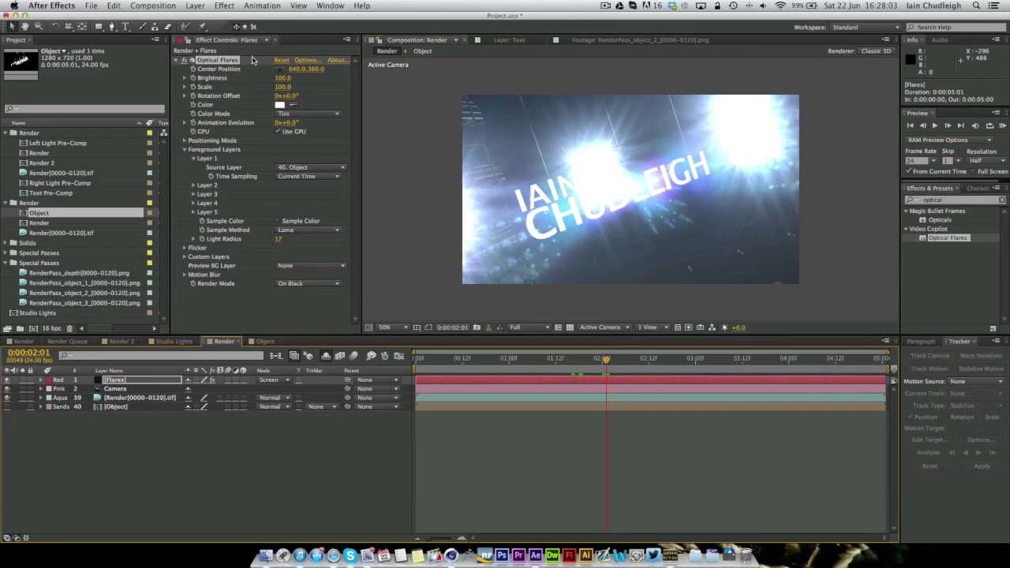
Preview the main Render comp to 02:06, then open Optical Flares Options in the Flares comp
click(24, 341)
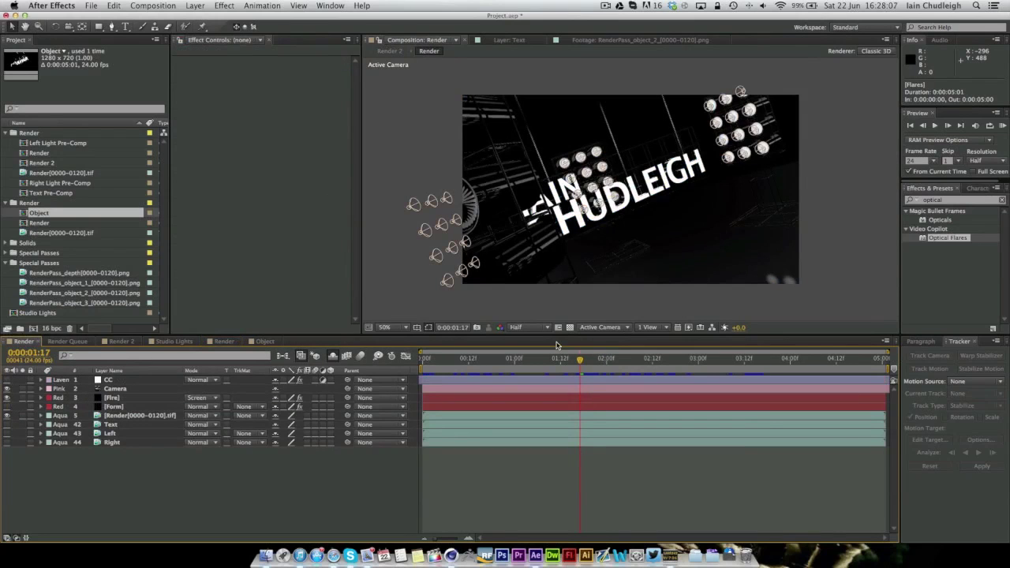
click(519, 360)
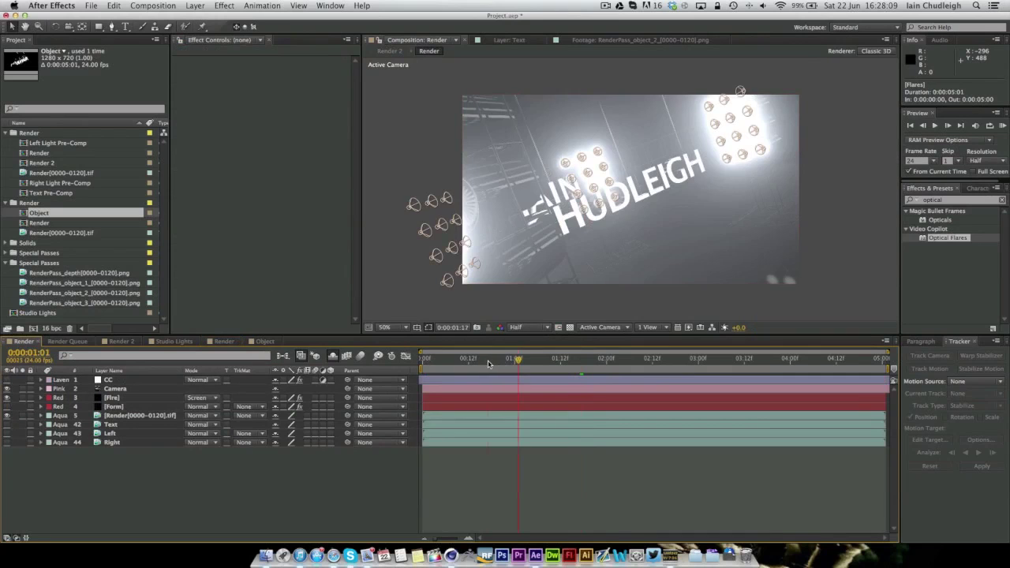
drag(518, 360, 629, 359)
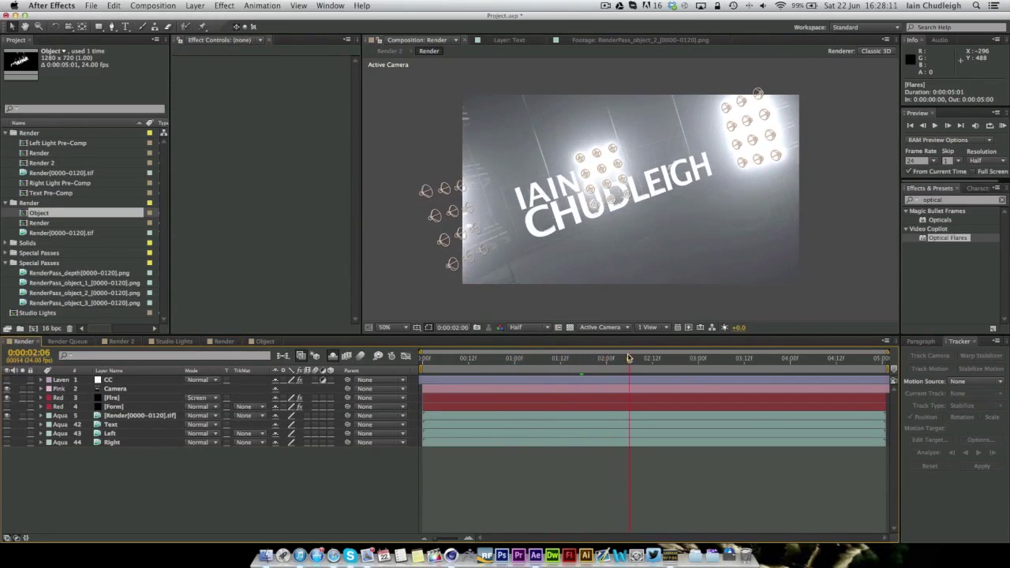
click(222, 341)
click(309, 62)
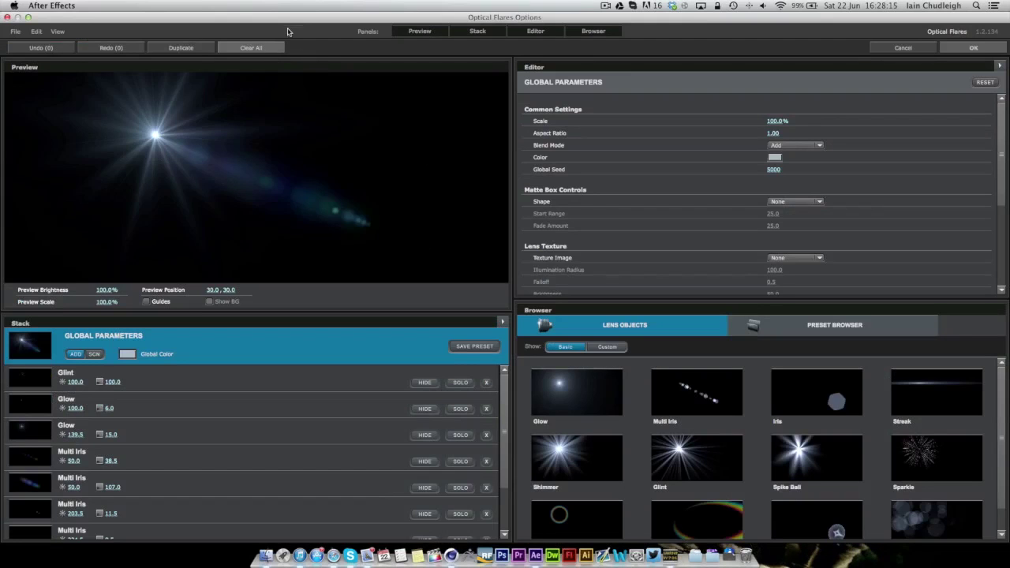
Clear all flare elements, keep only the Glow, set its Gamma to 0.6, and apply
click(260, 48)
click(482, 295)
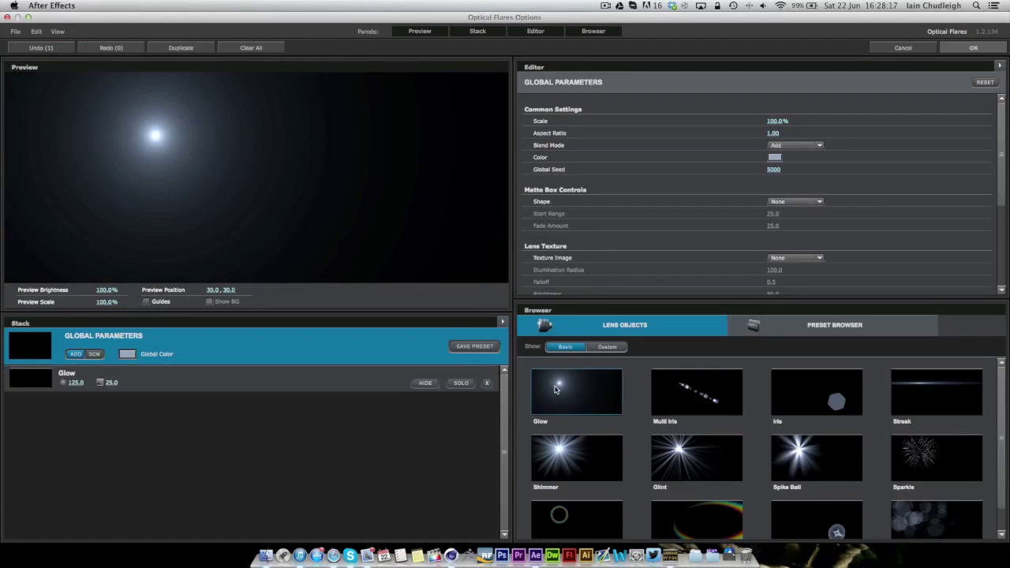
click(144, 154)
click(145, 141)
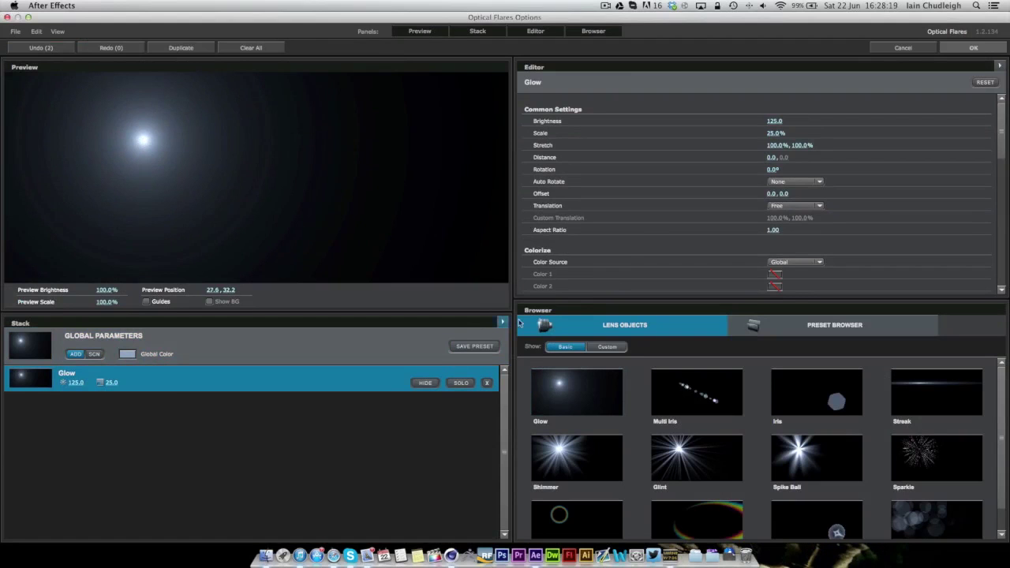
scroll(1001, 126, down, 5)
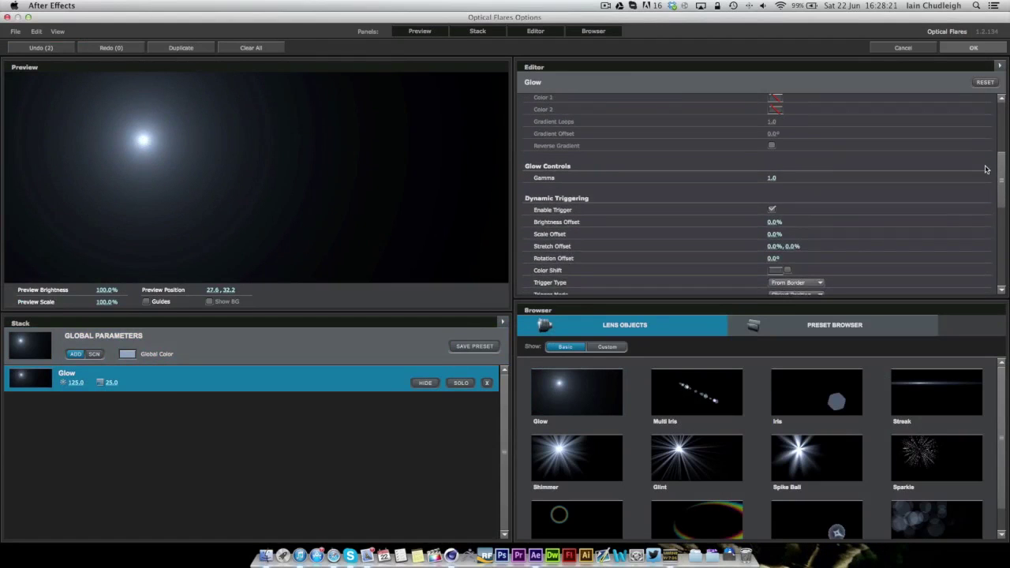
drag(783, 188, 773, 193)
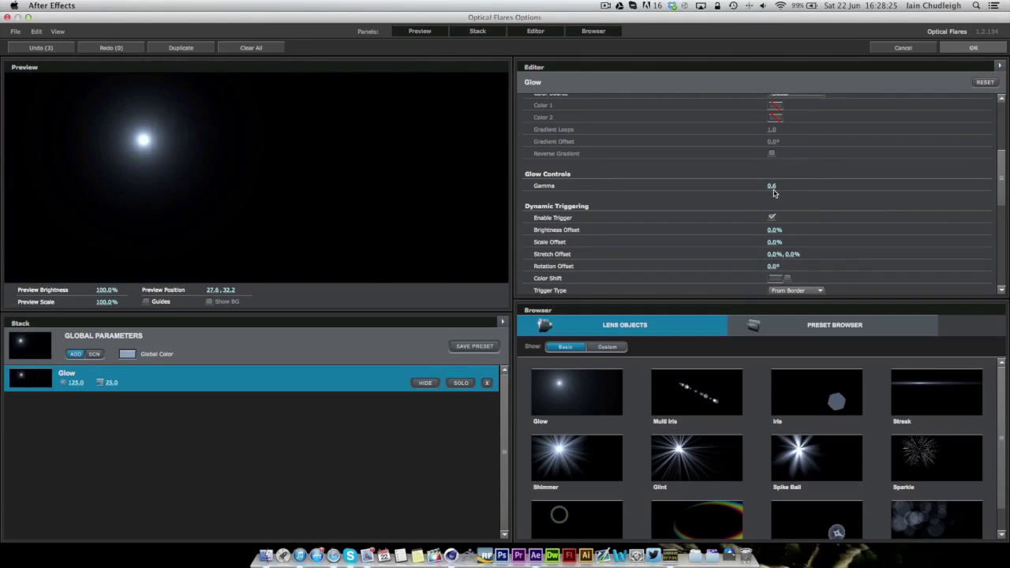
click(960, 49)
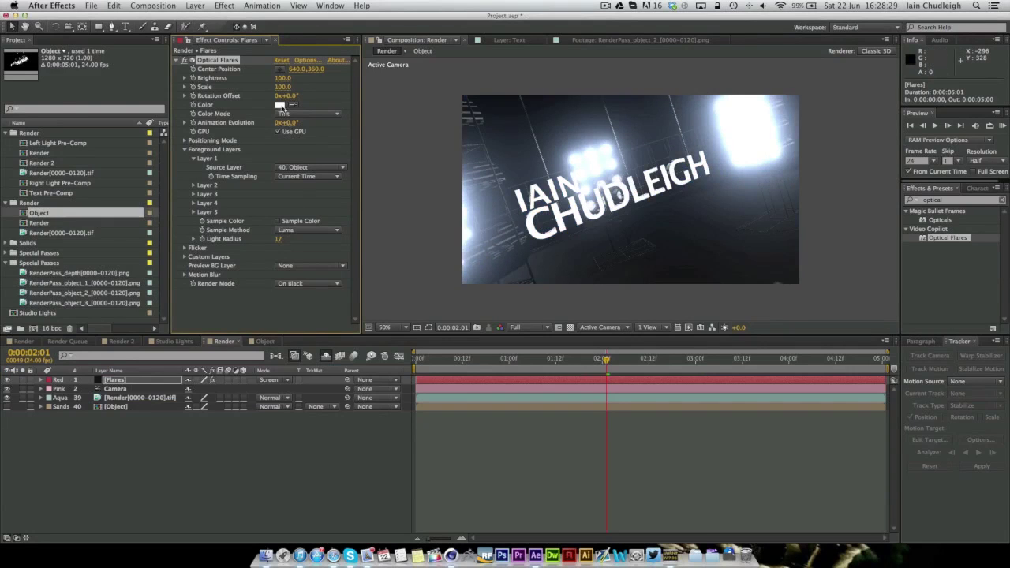
Set the Optical Flares colour to mid-grey 7E7E7E and check it at frame 02:02
click(281, 105)
drag(60, 154, 11, 148)
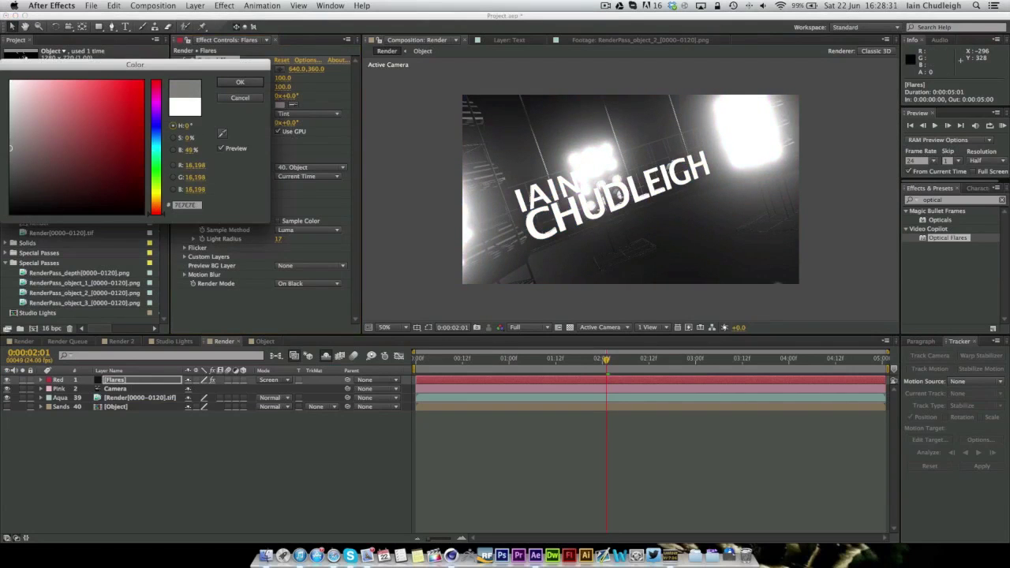
click(239, 82)
click(434, 362)
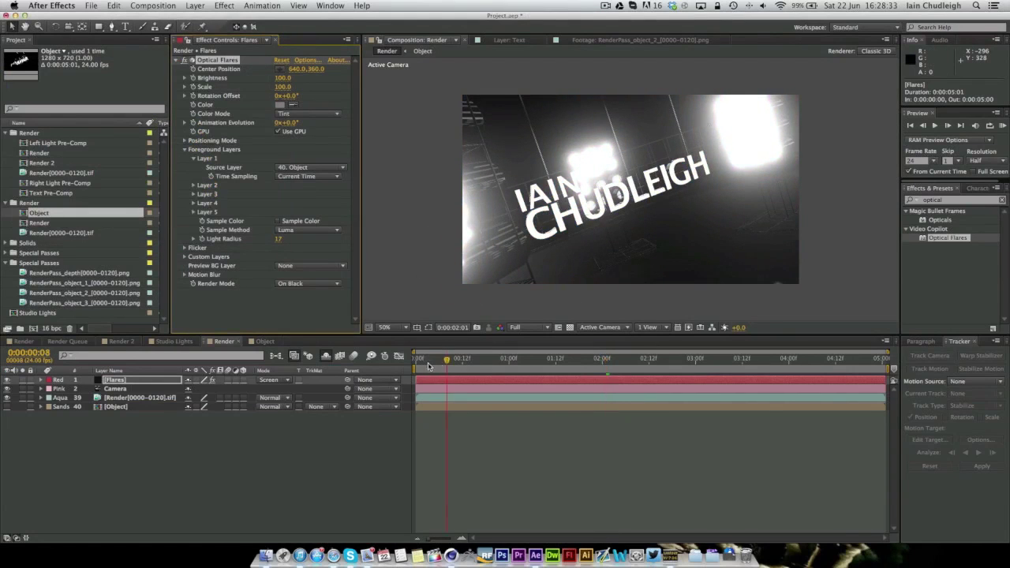
drag(434, 364, 611, 365)
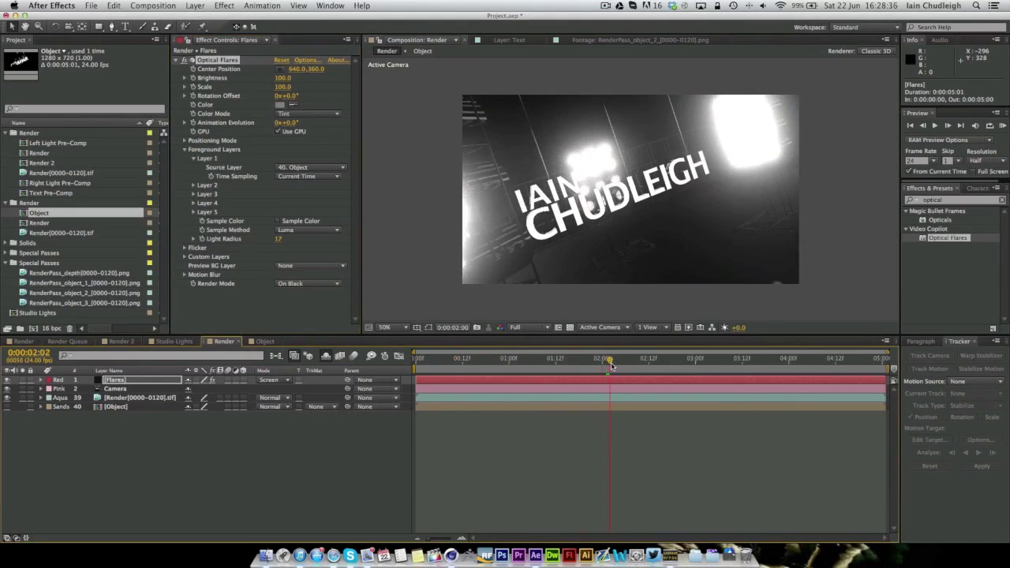
Add a Spike Ball element to the flare at 27.5% scale
click(316, 60)
click(777, 470)
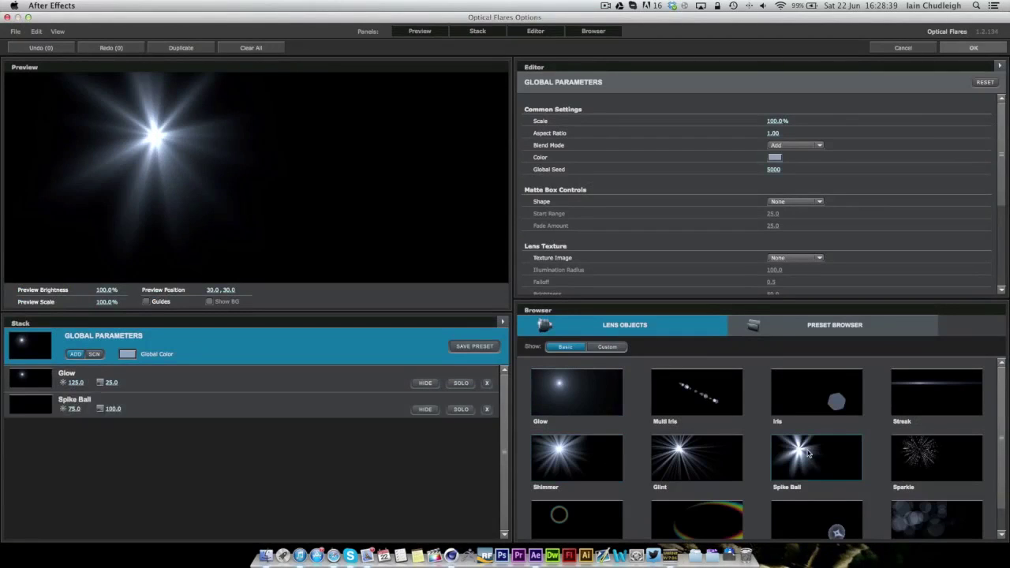
drag(115, 410, 40, 412)
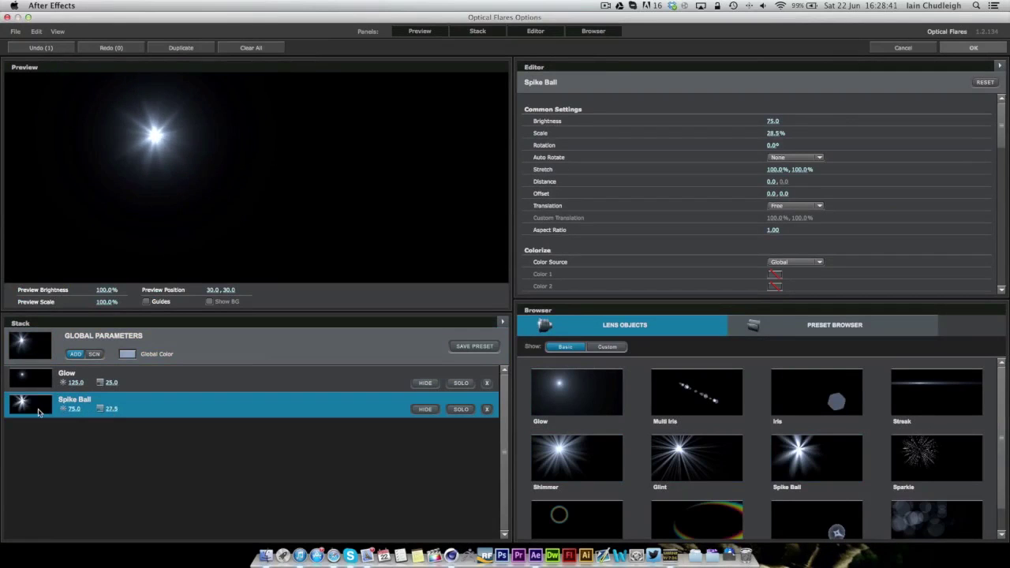
Apply the Glow and Spike Ball flare, enable Randomize Lights, and preview frames 00:17 to 02:18
click(973, 47)
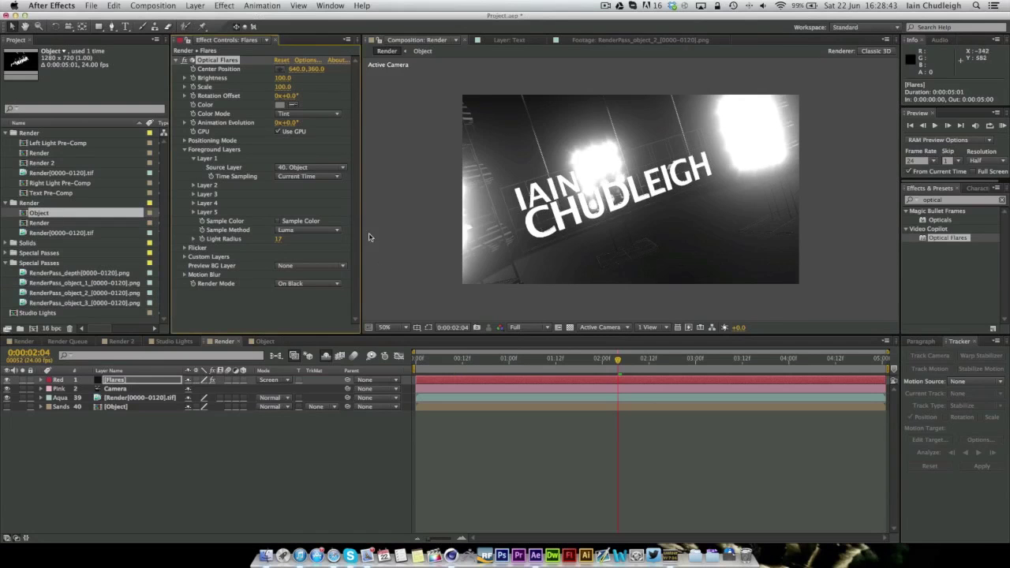
click(185, 140)
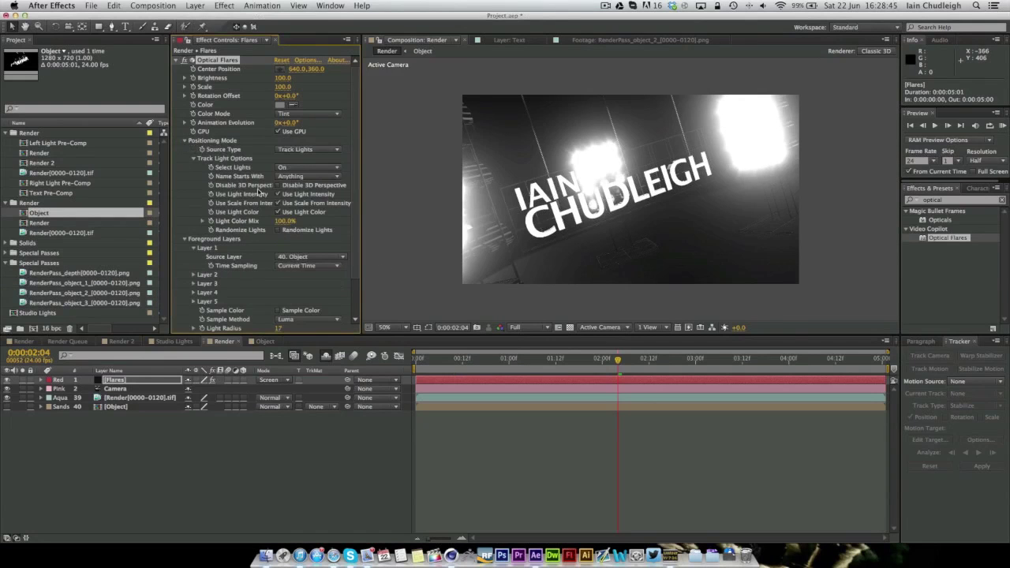
click(278, 230)
drag(452, 368, 609, 368)
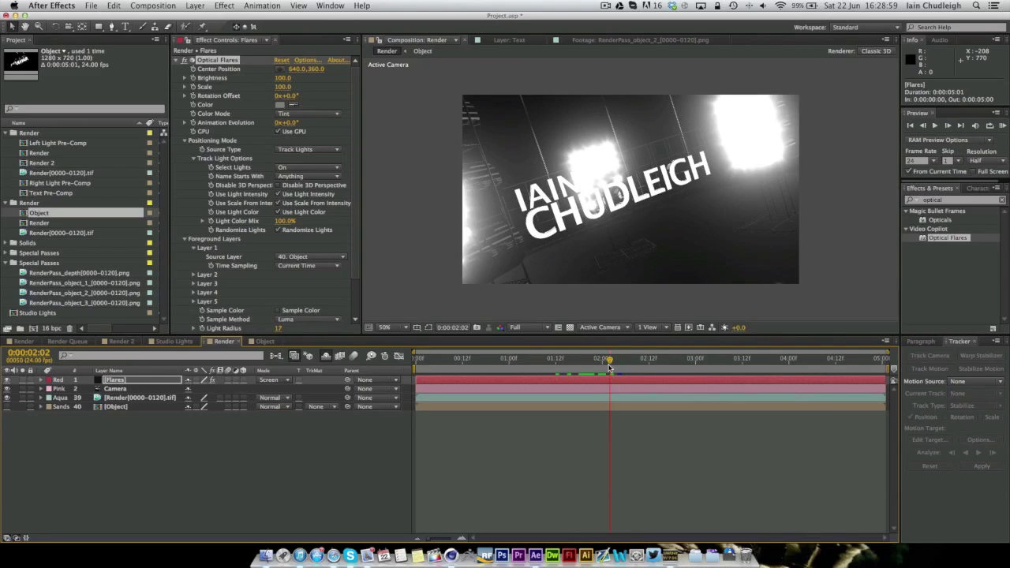
key(Page_Down)
drag(663, 364, 472, 363)
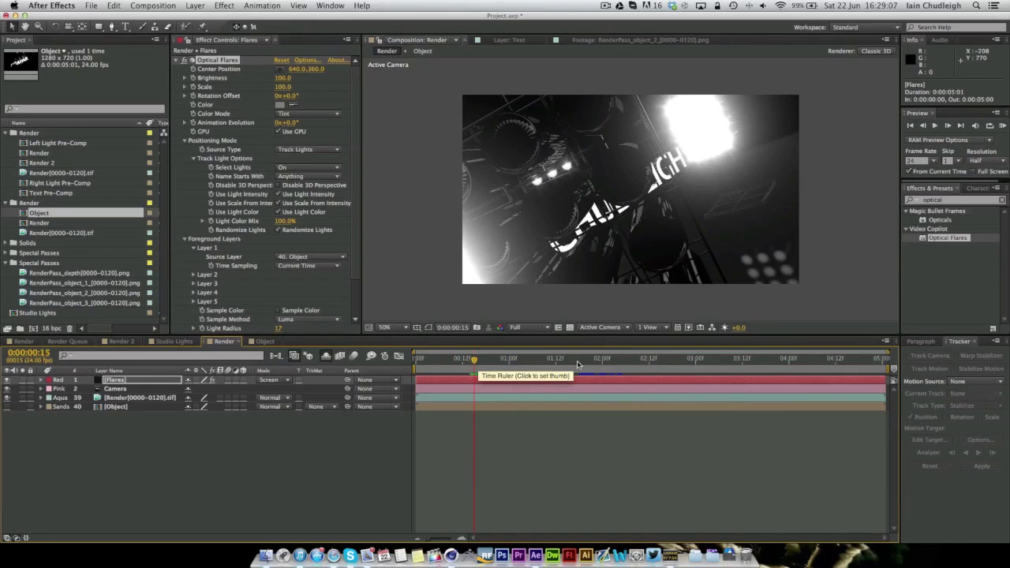
drag(537, 365, 747, 369)
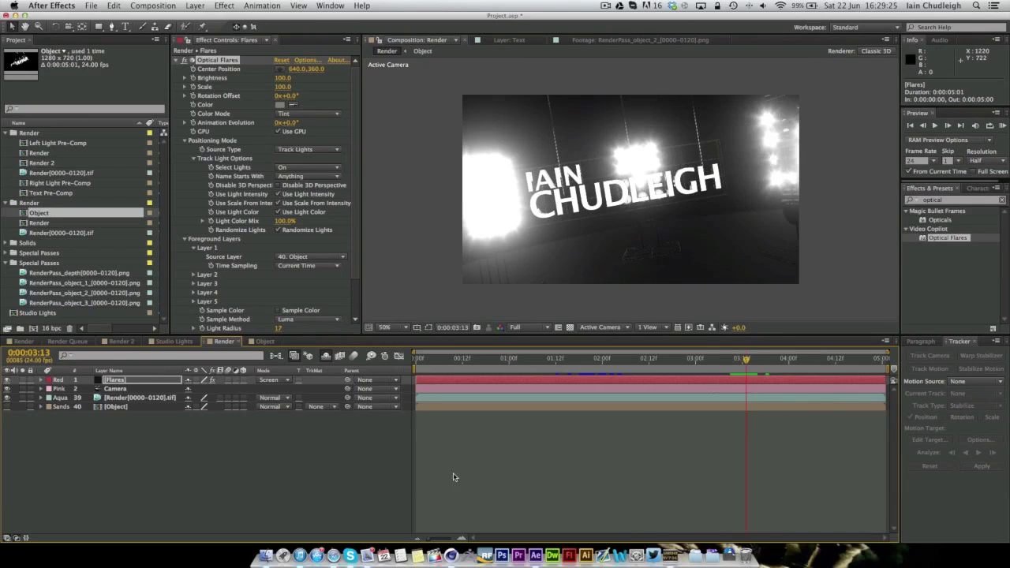
Set the flare foreground source layer to None and move the Object layer above Flares
click(291, 259)
click(298, 280)
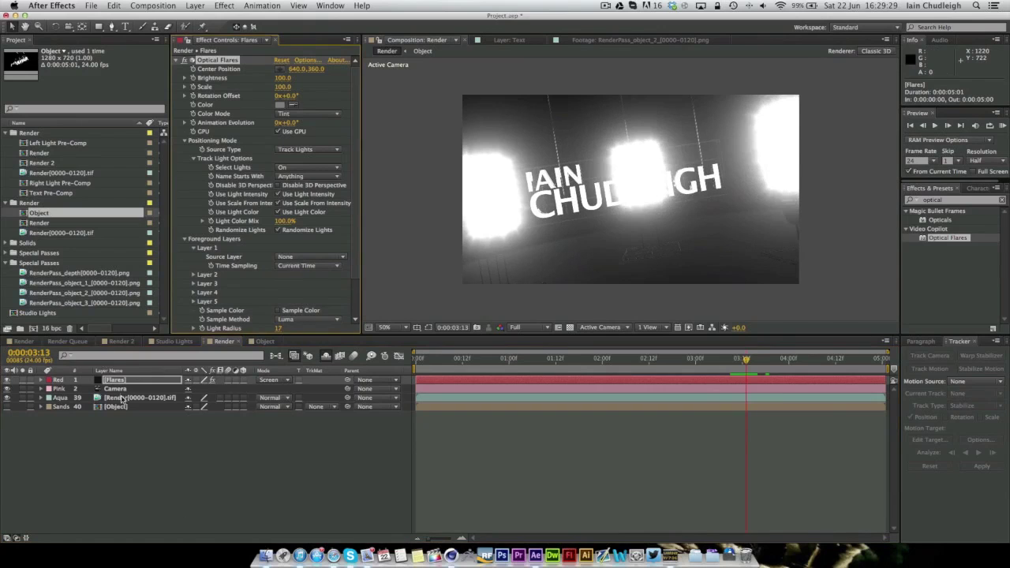
drag(115, 406, 113, 380)
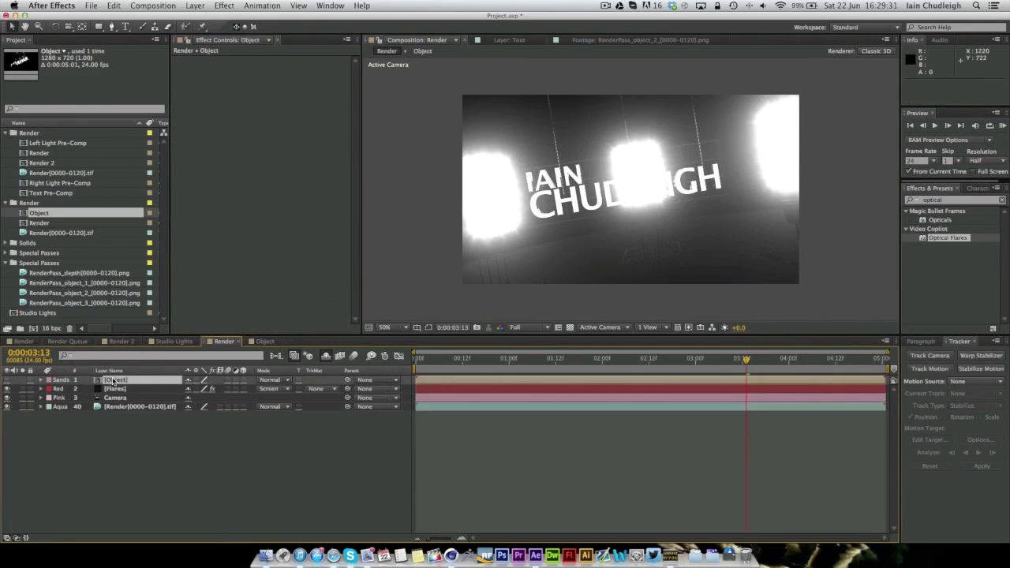
Test Luma and Luma Inverted track mattes on Flares, then return Object to the bottom
click(319, 392)
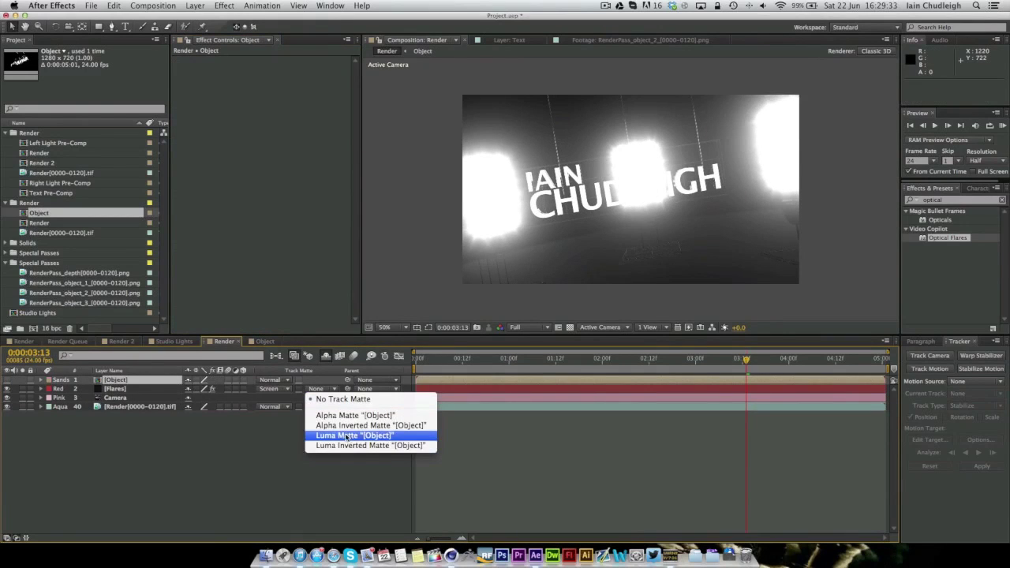
click(344, 436)
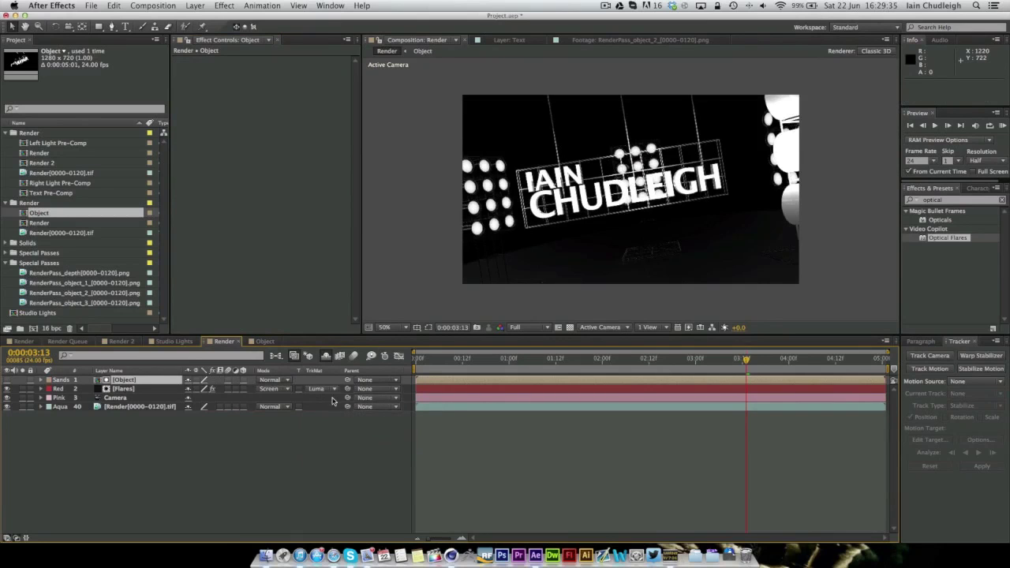
click(320, 390)
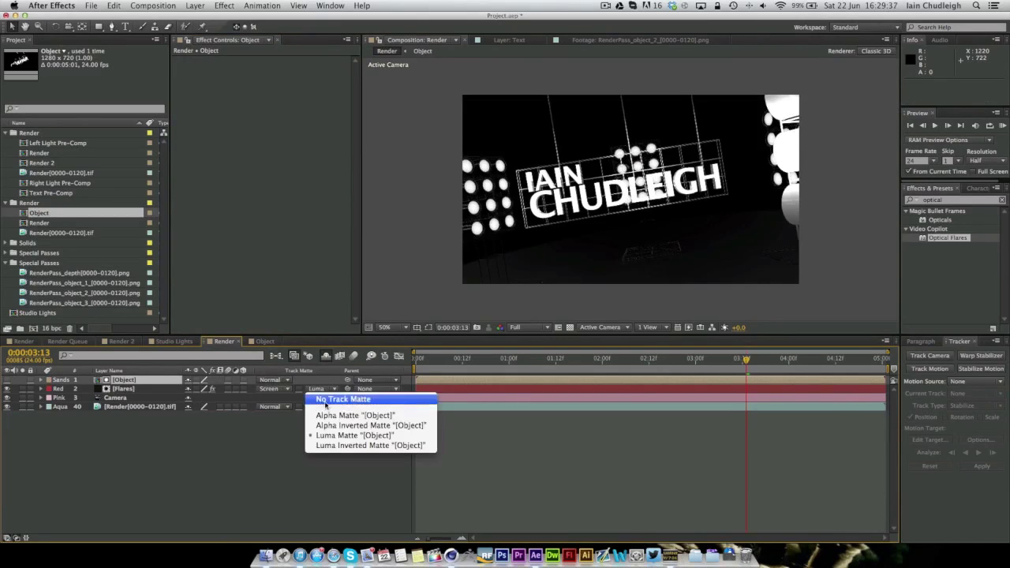
click(347, 447)
drag(523, 362, 785, 368)
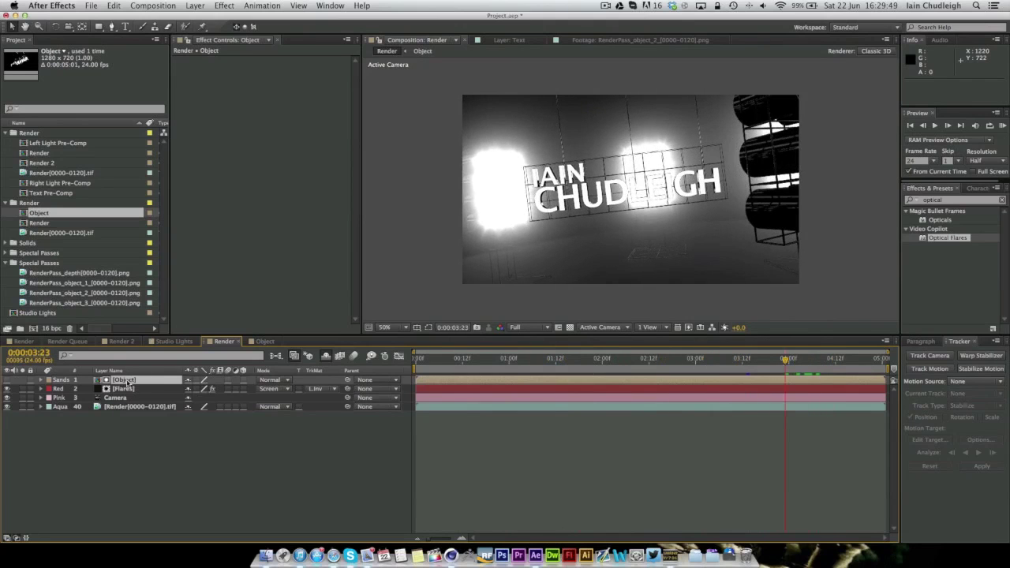
drag(127, 382, 117, 426)
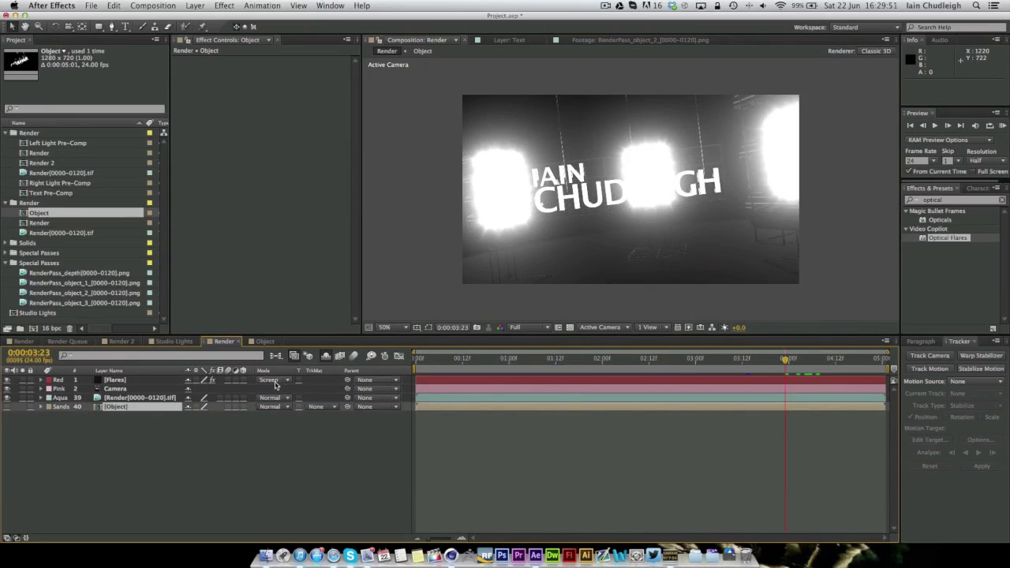
Set the Flares occluding source layer to 40. Object, check the animation, then open the other Render comp
click(168, 380)
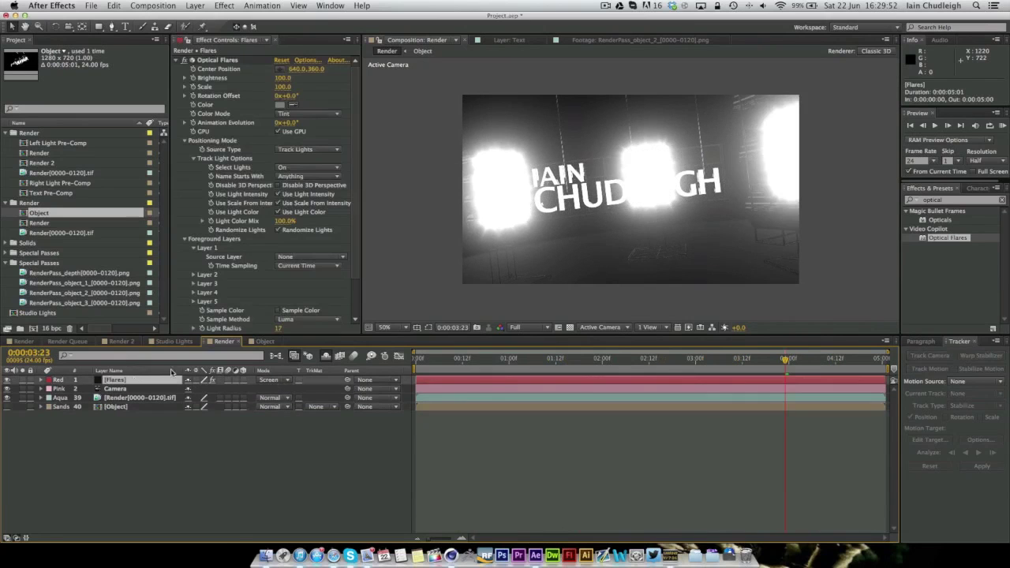
click(289, 258)
click(285, 303)
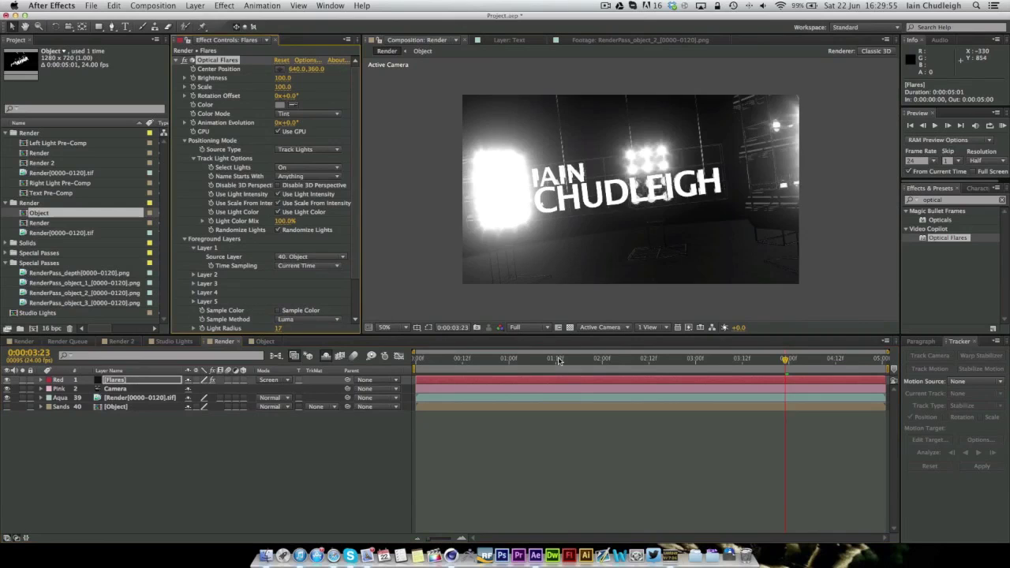
drag(558, 361, 789, 369)
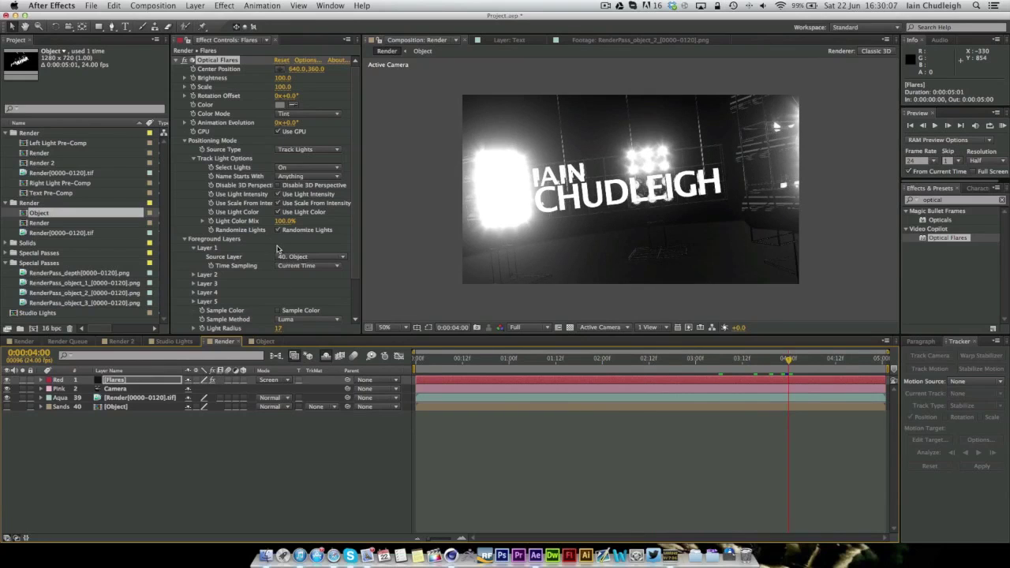
click(27, 342)
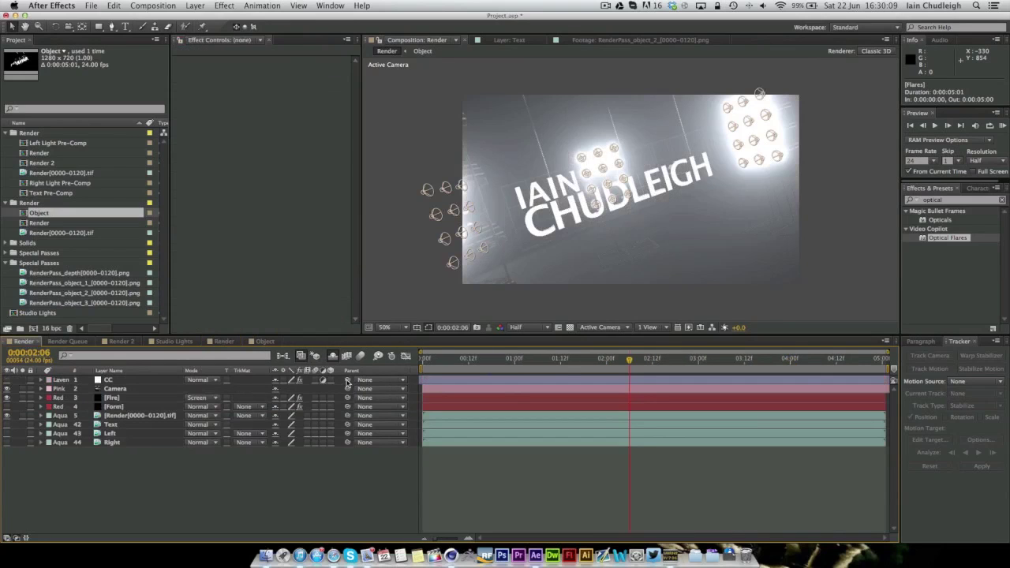
Turn on the Form particle layer and the CC colour-correction layer, previewing frames 00:22 to 03:17
click(7, 407)
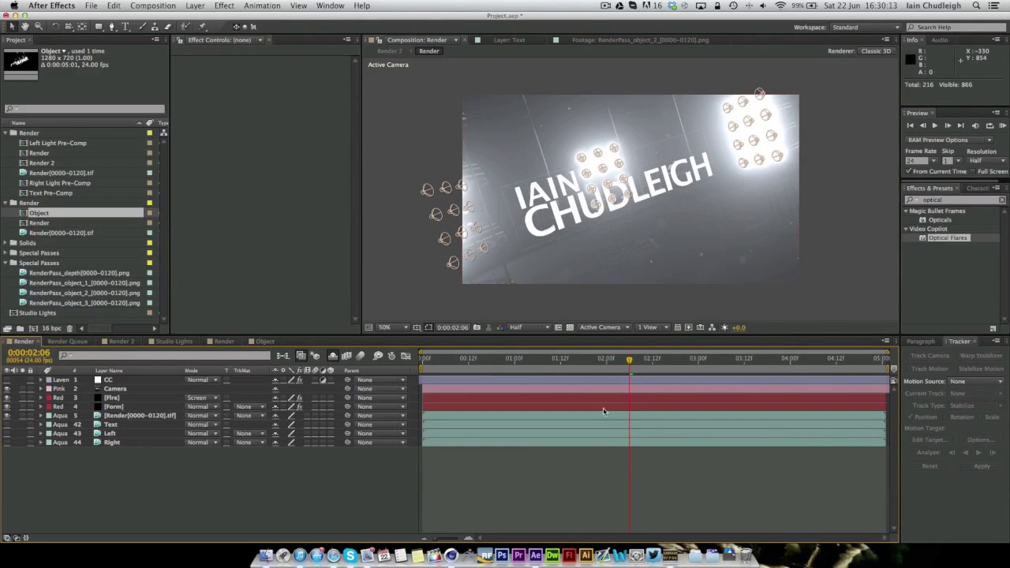
click(505, 362)
drag(506, 361, 809, 368)
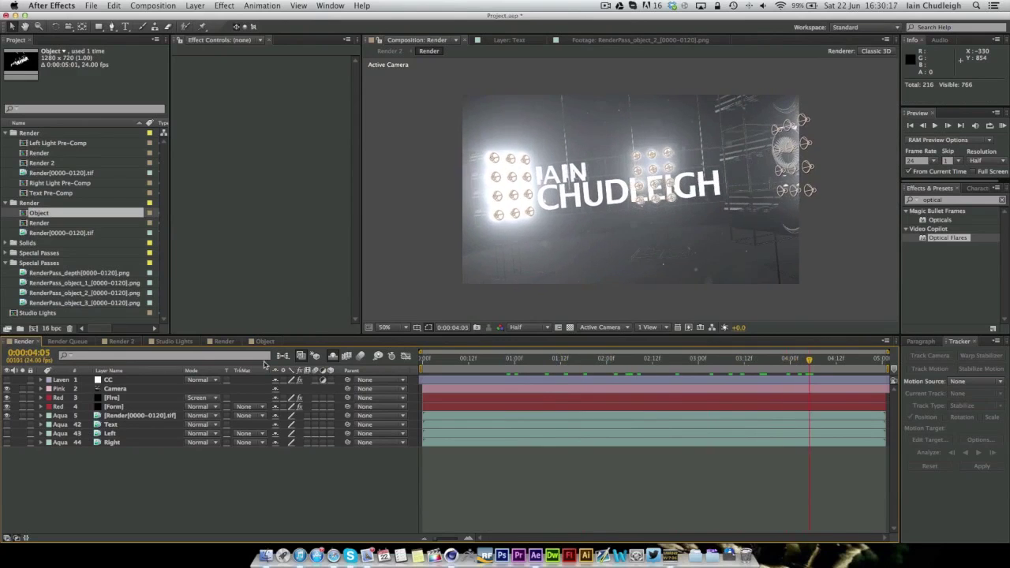
click(7, 380)
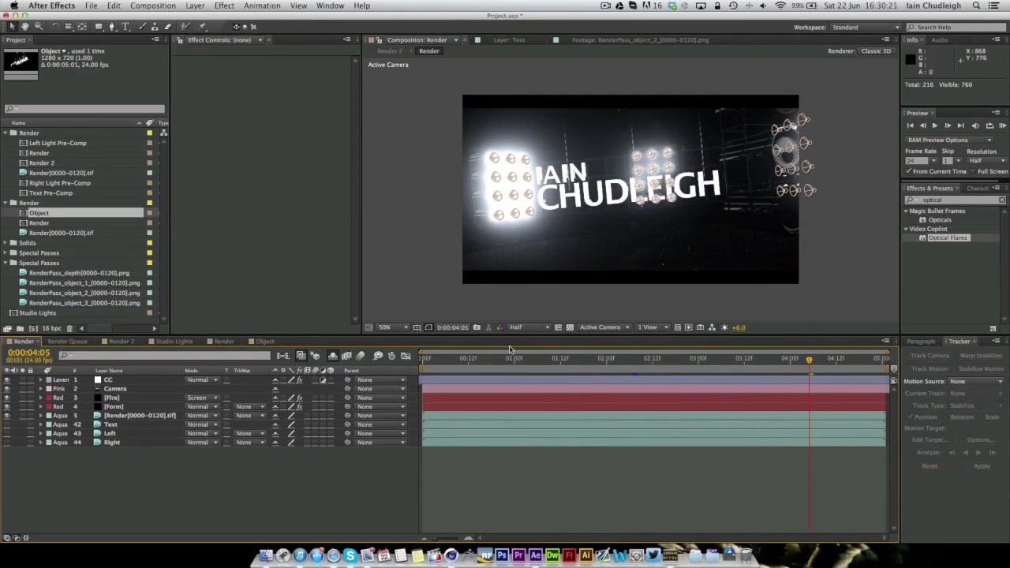
drag(449, 361, 744, 368)
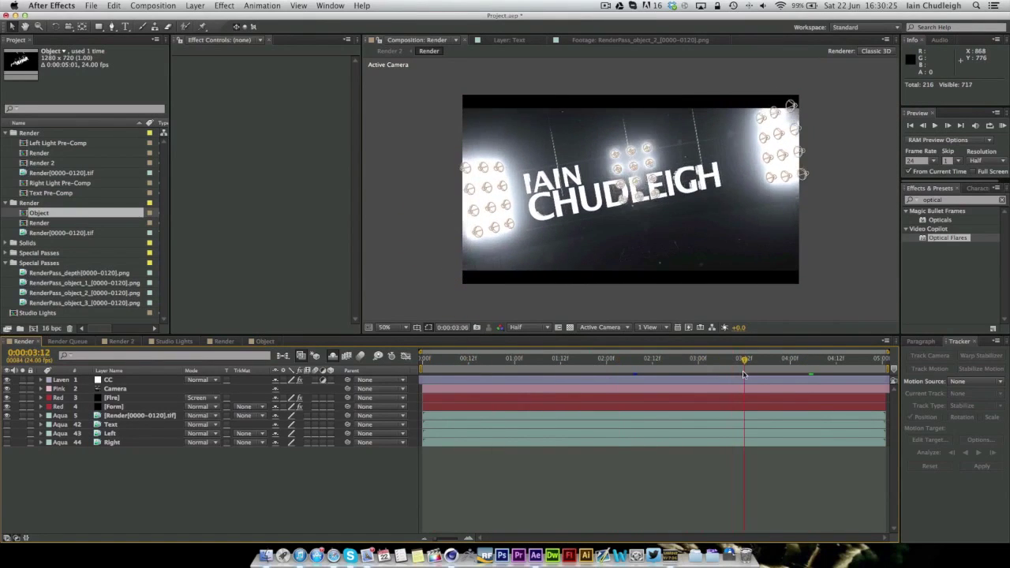
In Render 2, select the Render layer to inspect RSMB Pro and move to frame 01:08
click(123, 342)
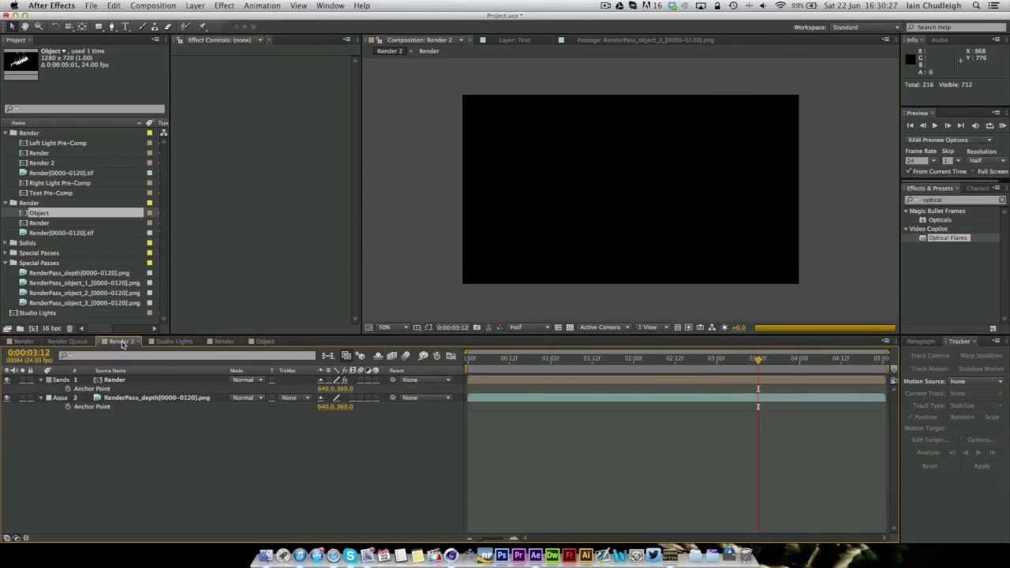
click(136, 402)
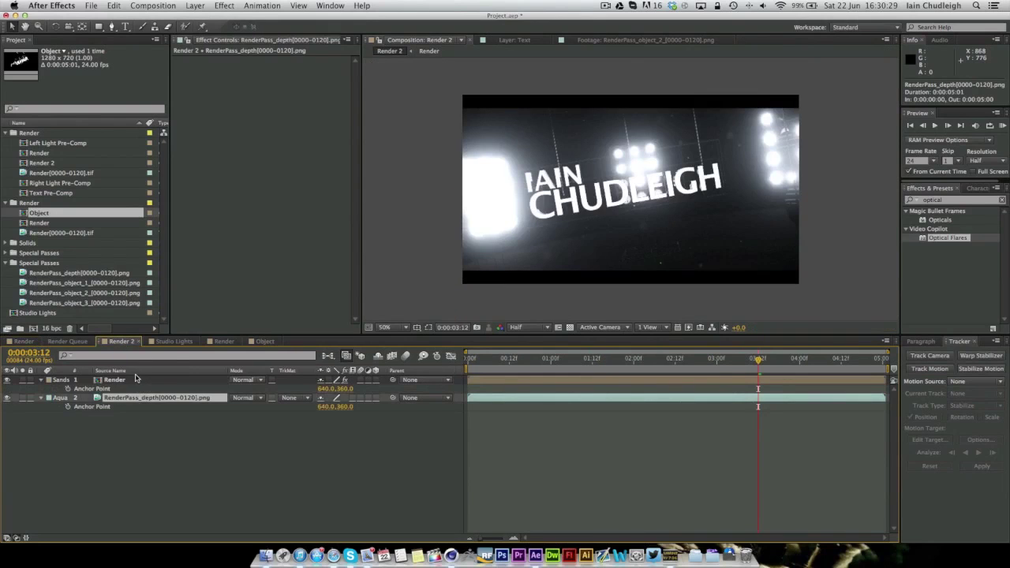
click(136, 380)
click(121, 402)
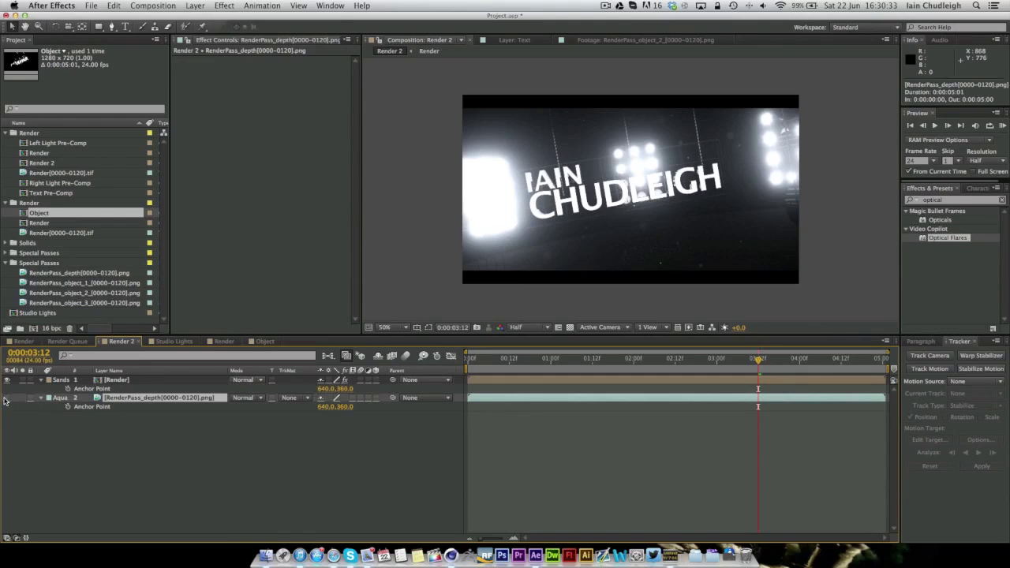
click(121, 379)
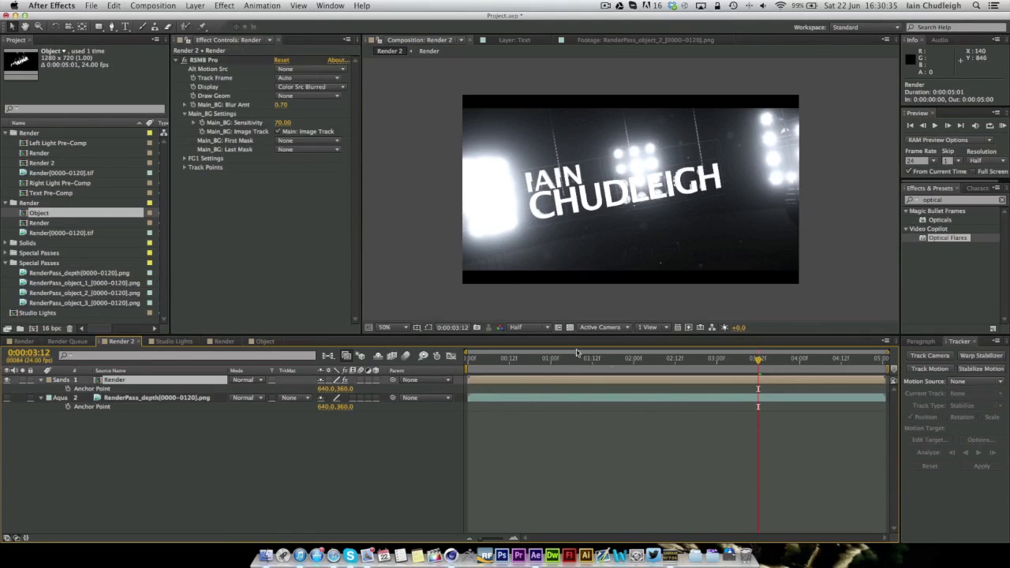
drag(537, 360, 496, 368)
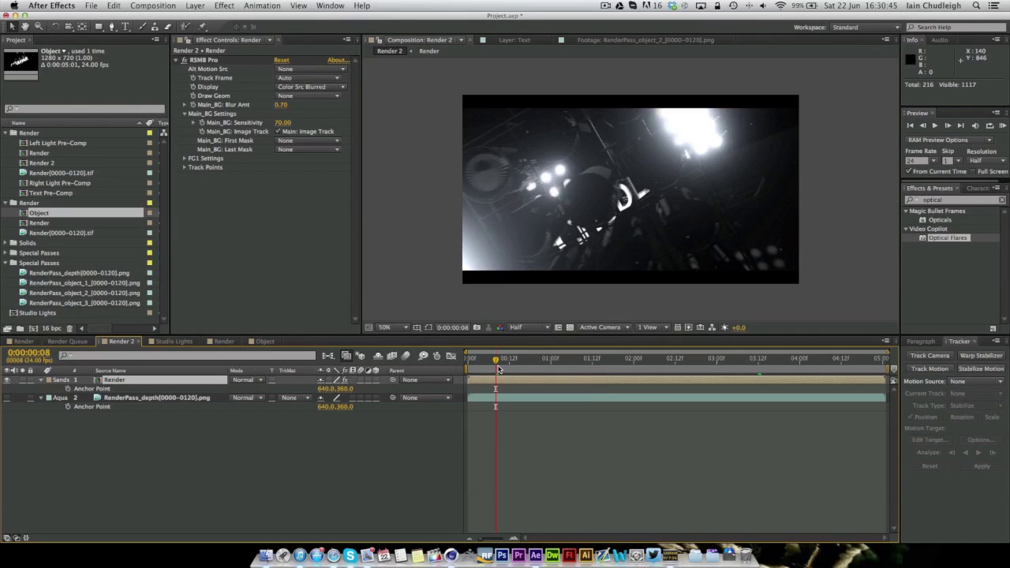
drag(498, 369, 565, 363)
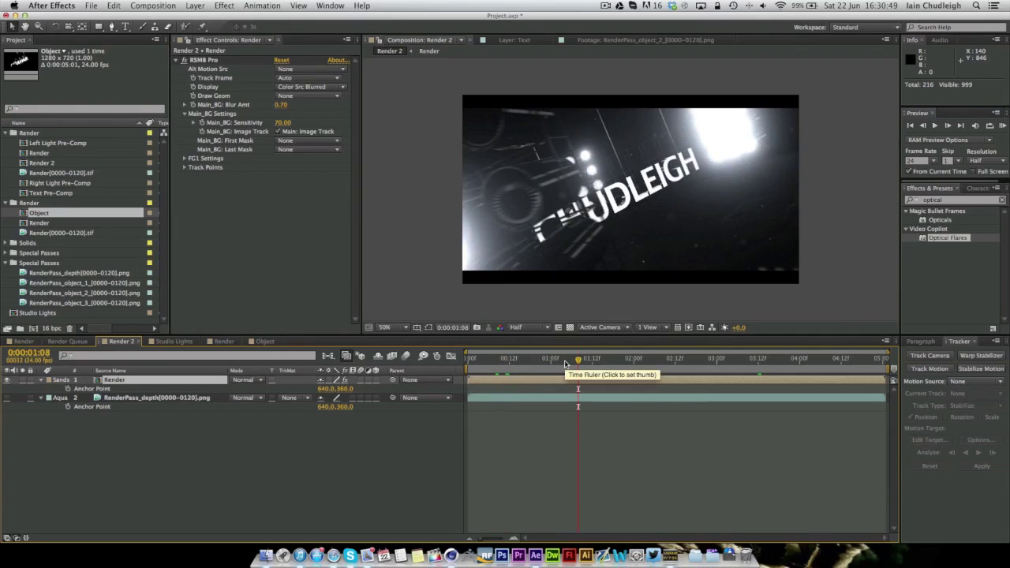
Try a Main_BG Blur Amt of 10, then return it to 0.70 and check frame 02:02
click(282, 104)
text(10)
key(Return)
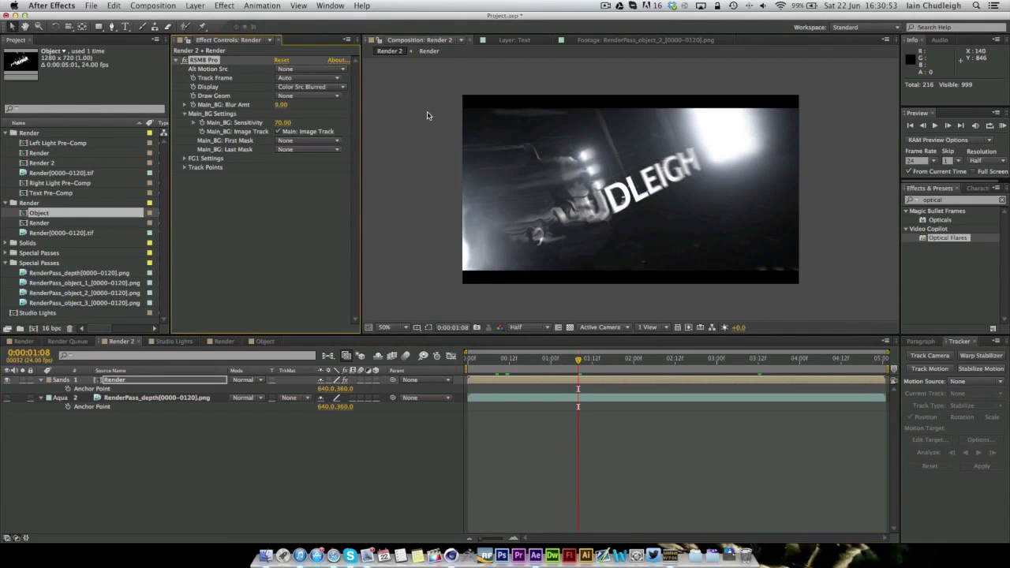
drag(282, 104, 356, 122)
click(610, 360)
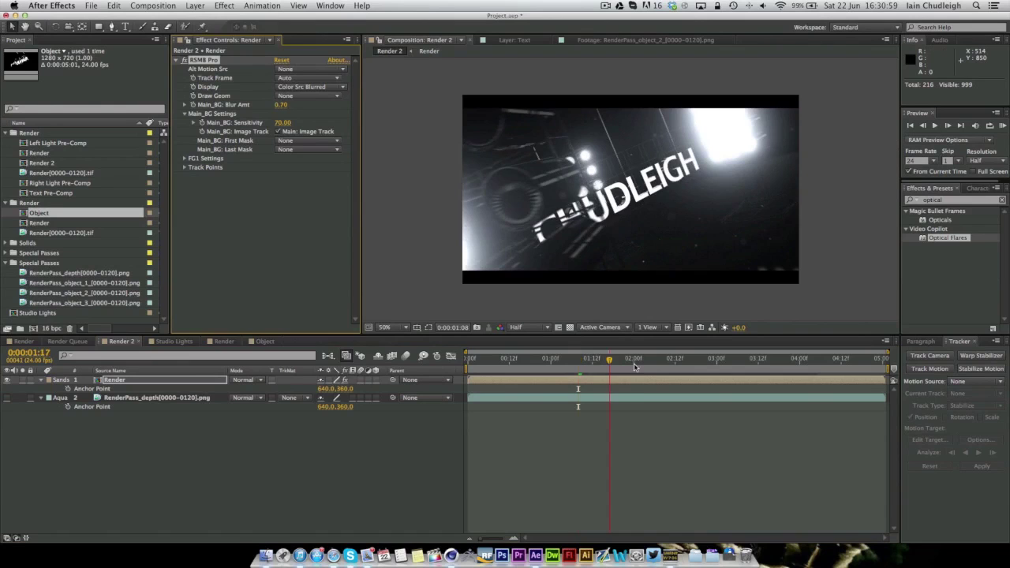
click(641, 360)
click(724, 380)
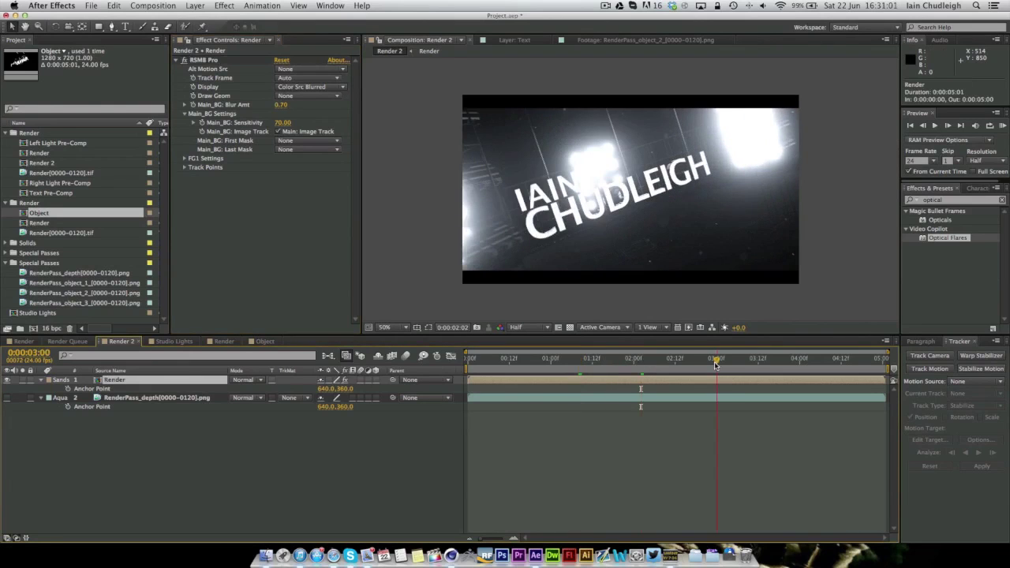
Collapse the Anchor Point rows, review Render 2 to 01:23, then preview the flared Render comp at 02:00
click(39, 380)
click(40, 389)
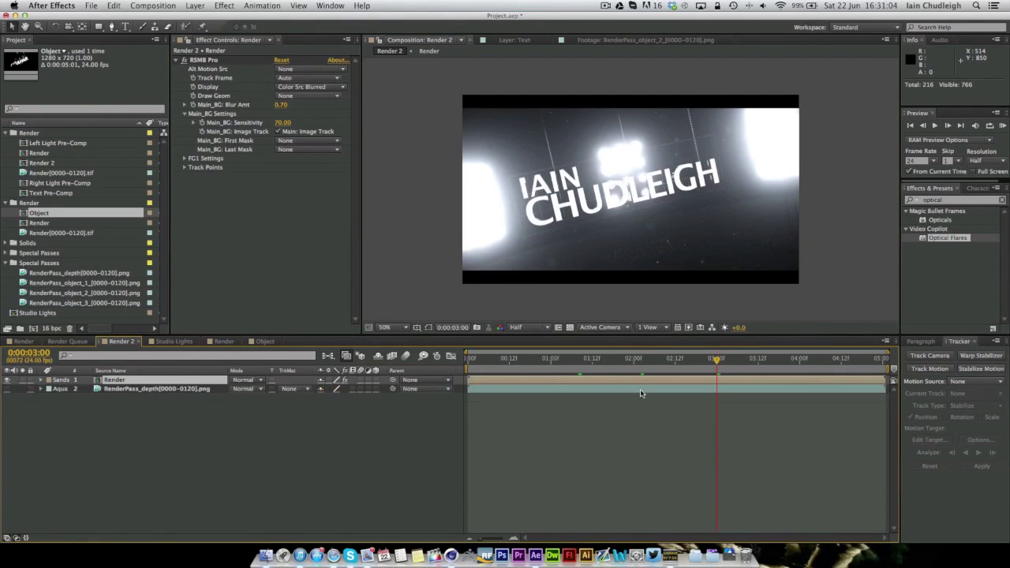
mouse_move(572, 360)
mouse_down()
mouse_move(527, 361)
mouse_move(555, 361)
mouse_up()
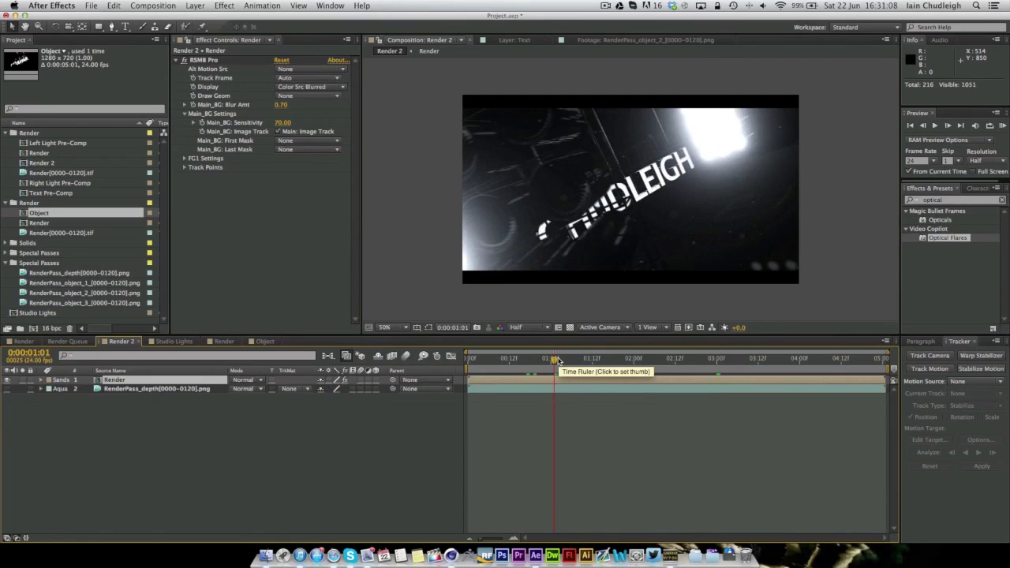
click(605, 6)
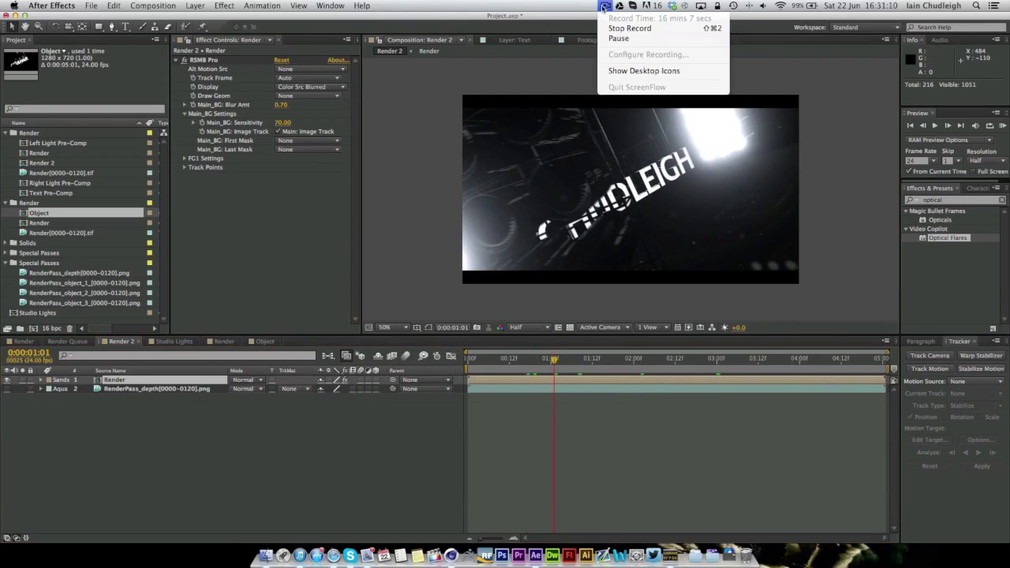
click(605, 6)
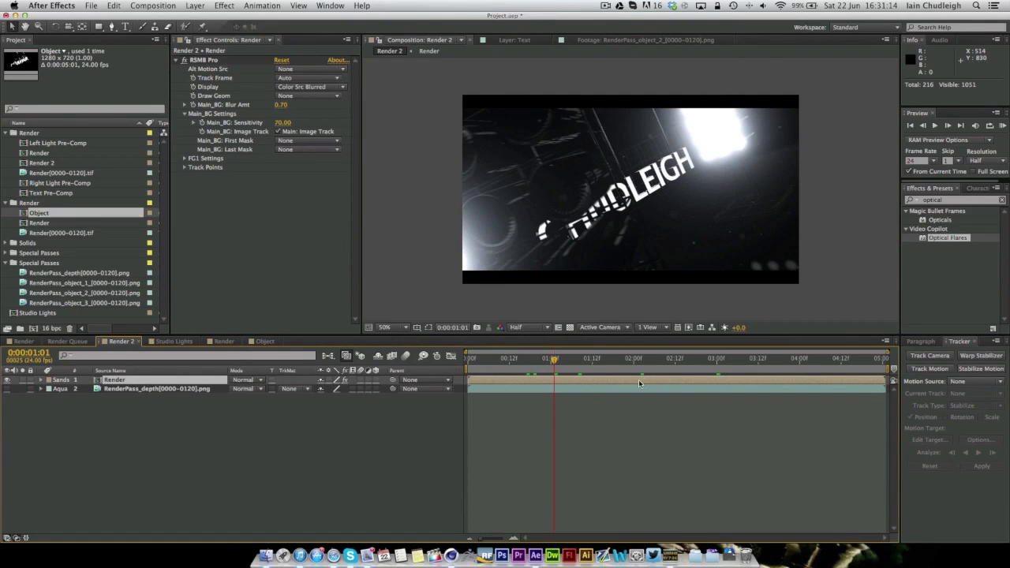
drag(555, 361, 632, 364)
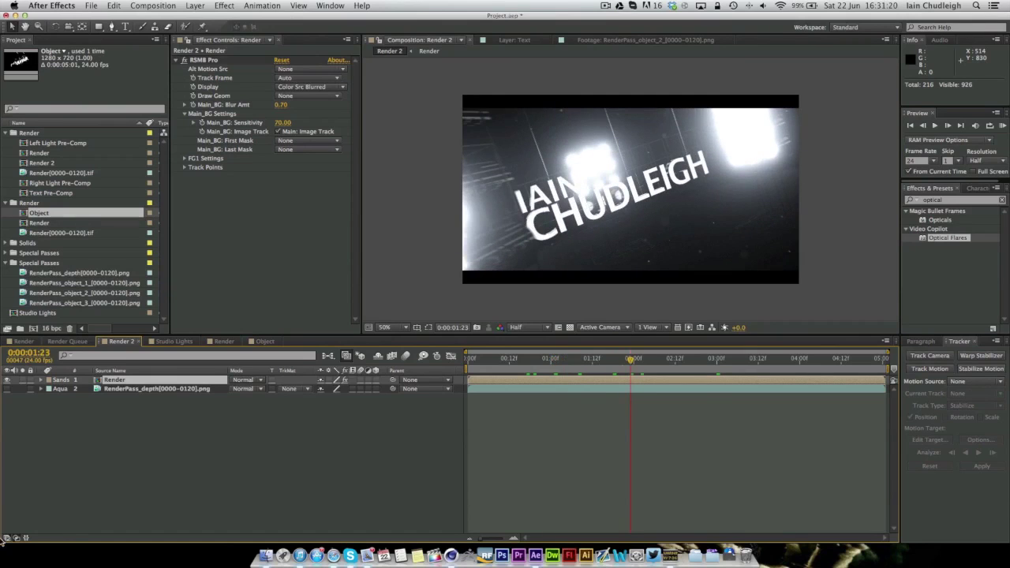
click(223, 341)
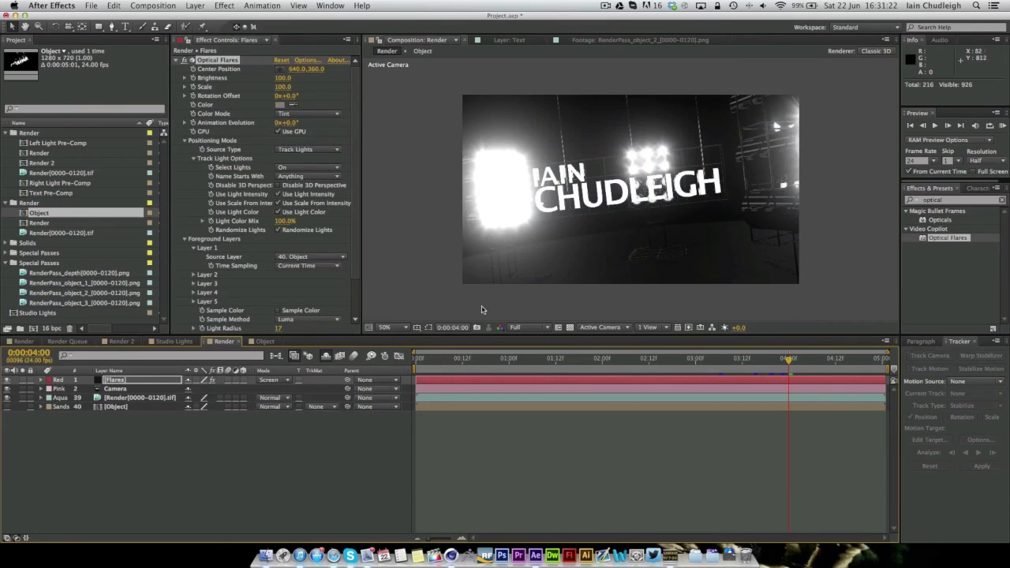
drag(546, 362, 649, 364)
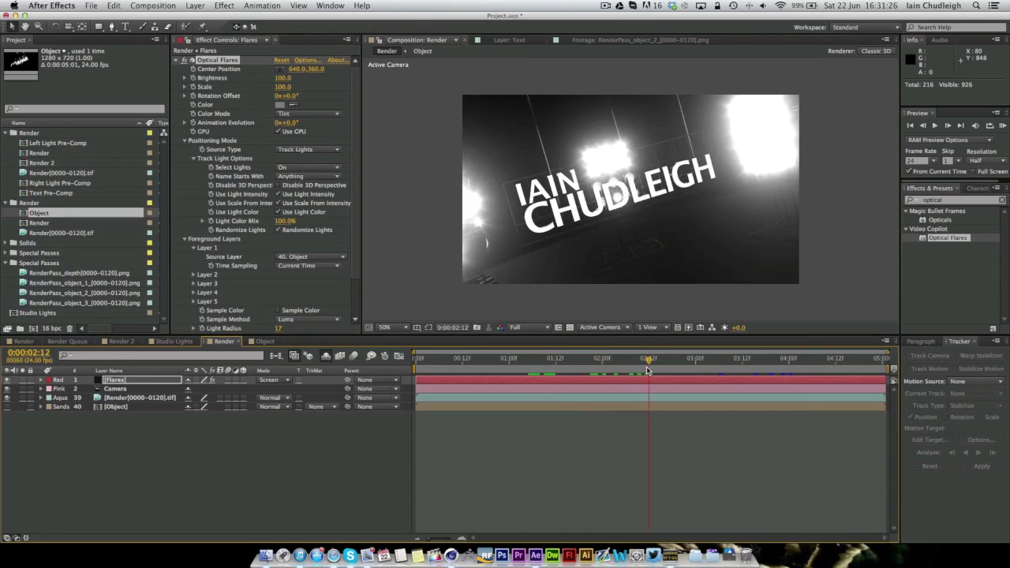